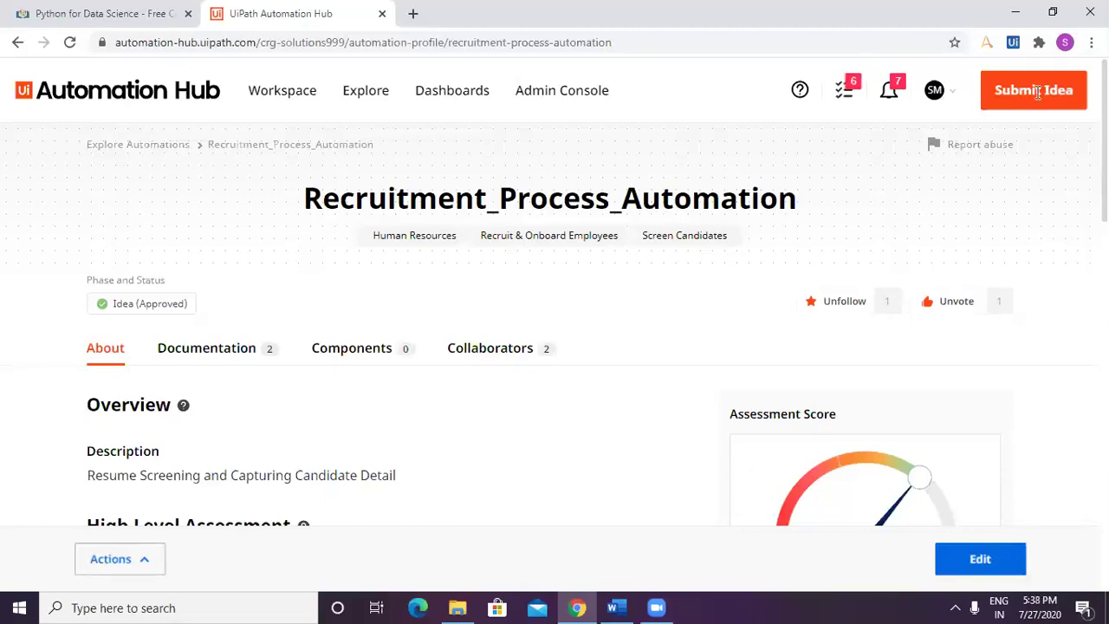
Step: Launch the assessment for the approved Recruitment_Process_Automation idea and confirm the launch
{"action": "left_click", "coordinate": [1039, 45]}
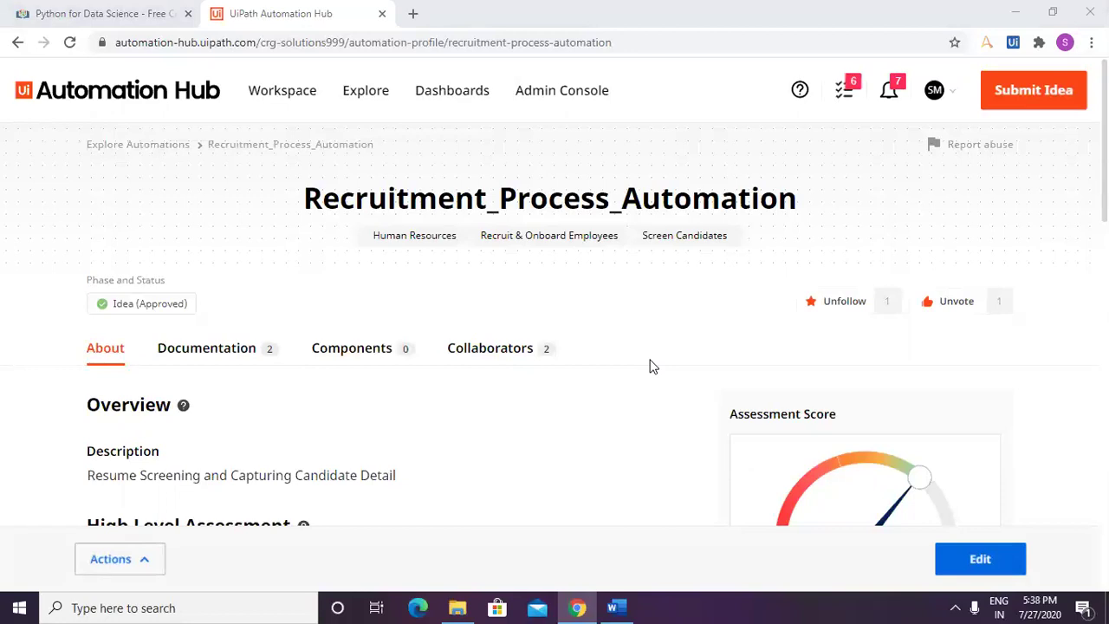
{"action": "scroll", "coordinate": [652, 366], "scroll_direction": "down", "scroll_amount": 10}
{"action": "scroll", "coordinate": [652, 367], "scroll_direction": "down", "scroll_amount": 2}
{"action": "scroll", "coordinate": [652, 366], "scroll_direction": "up", "scroll_amount": 8}
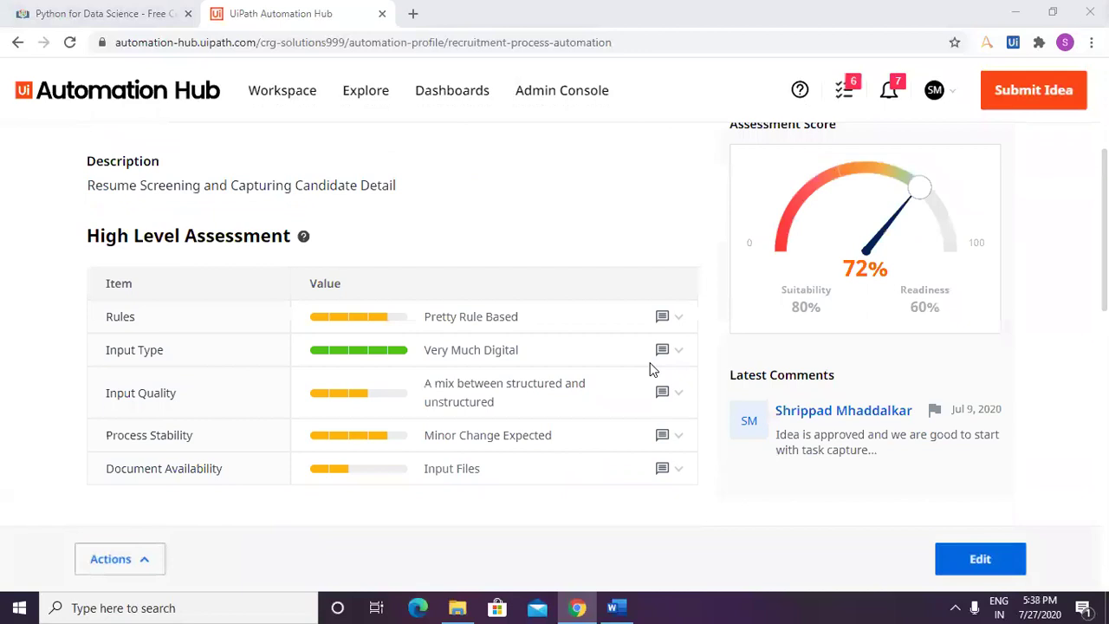
{"action": "scroll", "coordinate": [652, 366], "scroll_direction": "up", "scroll_amount": 3}
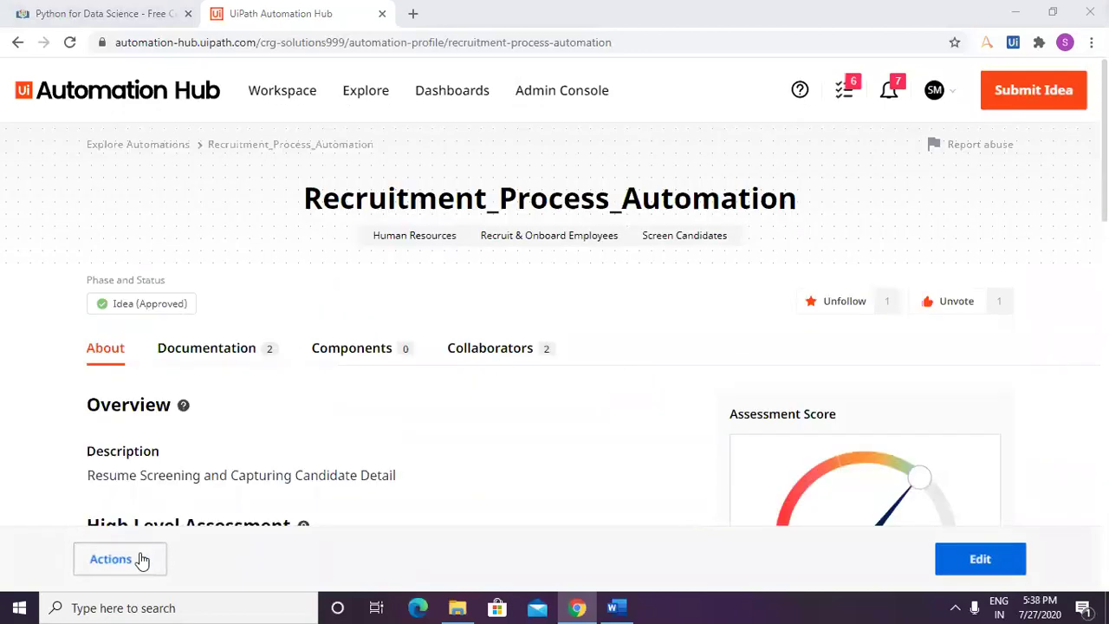
{"action": "left_click", "coordinate": [142, 560]}
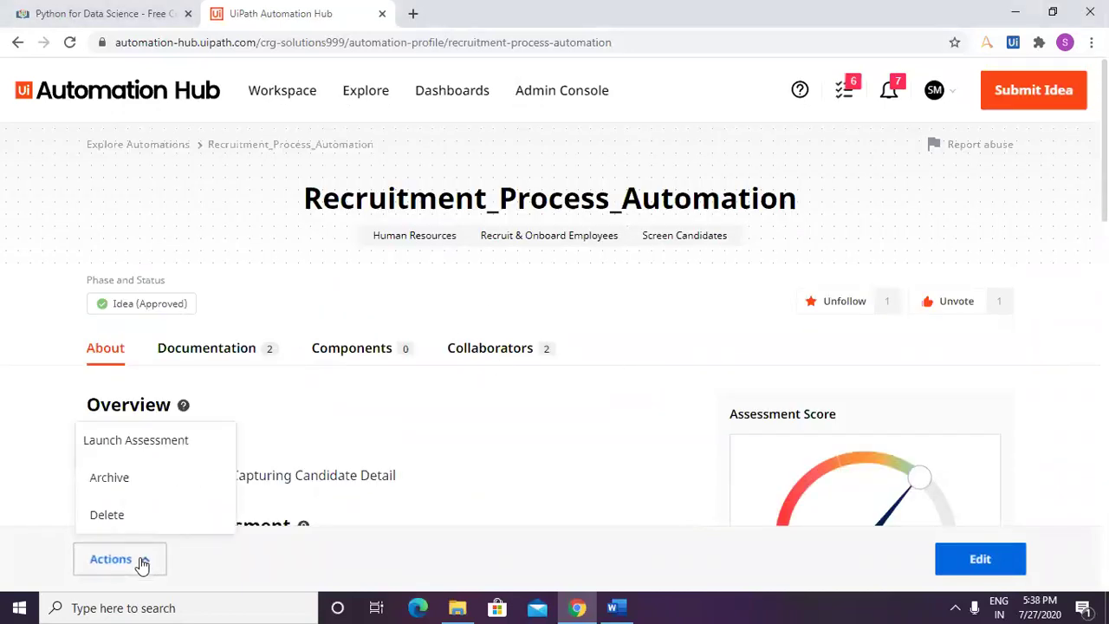
{"action": "left_click", "coordinate": [149, 440]}
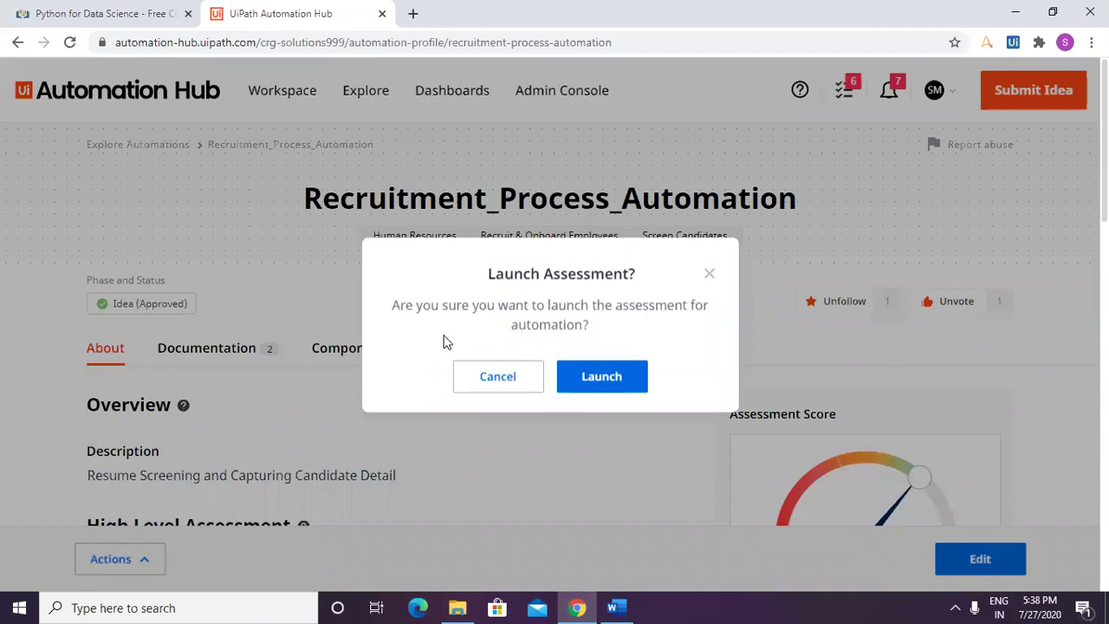
{"action": "left_click", "coordinate": [581, 375]}
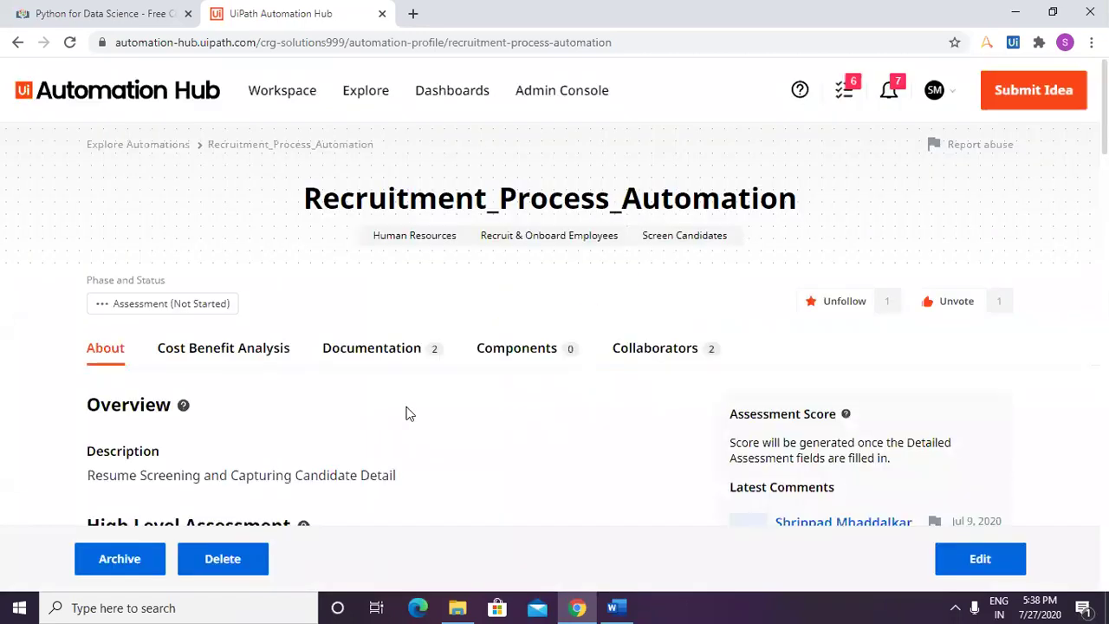
Step: Examine the High Level Assessment, Detailed Assessment and Media sections of the automation profile
{"action": "scroll", "coordinate": [406, 413], "scroll_direction": "down", "scroll_amount": 2}
{"action": "scroll", "coordinate": [405, 413], "scroll_direction": "down", "scroll_amount": 2}
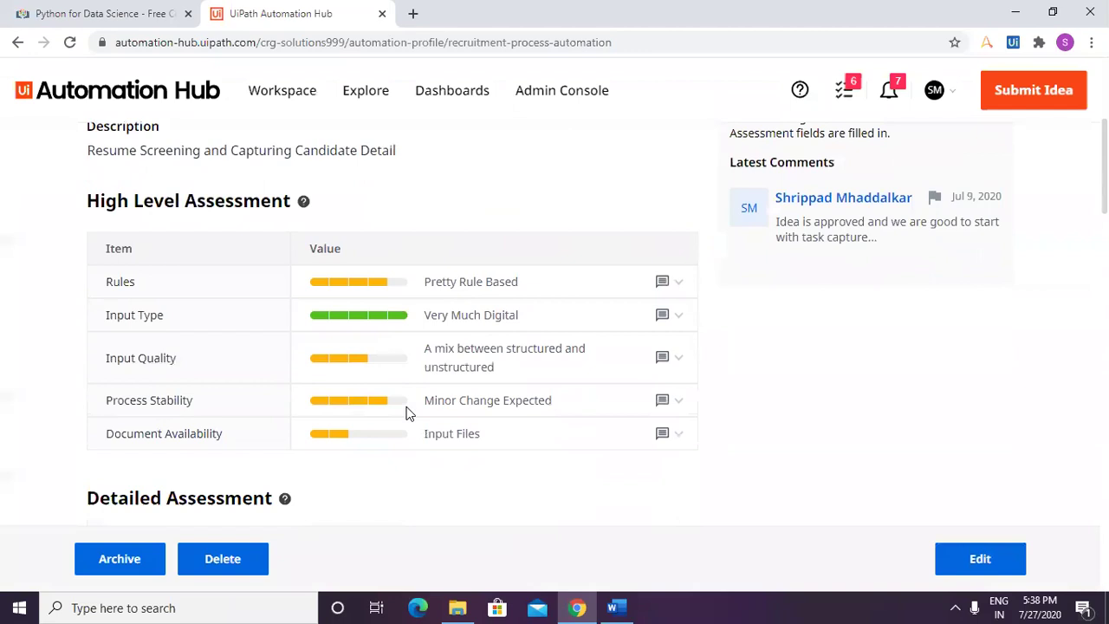
{"action": "scroll", "coordinate": [406, 413], "scroll_direction": "up", "scroll_amount": 3}
{"action": "scroll", "coordinate": [405, 413], "scroll_direction": "down", "scroll_amount": 6}
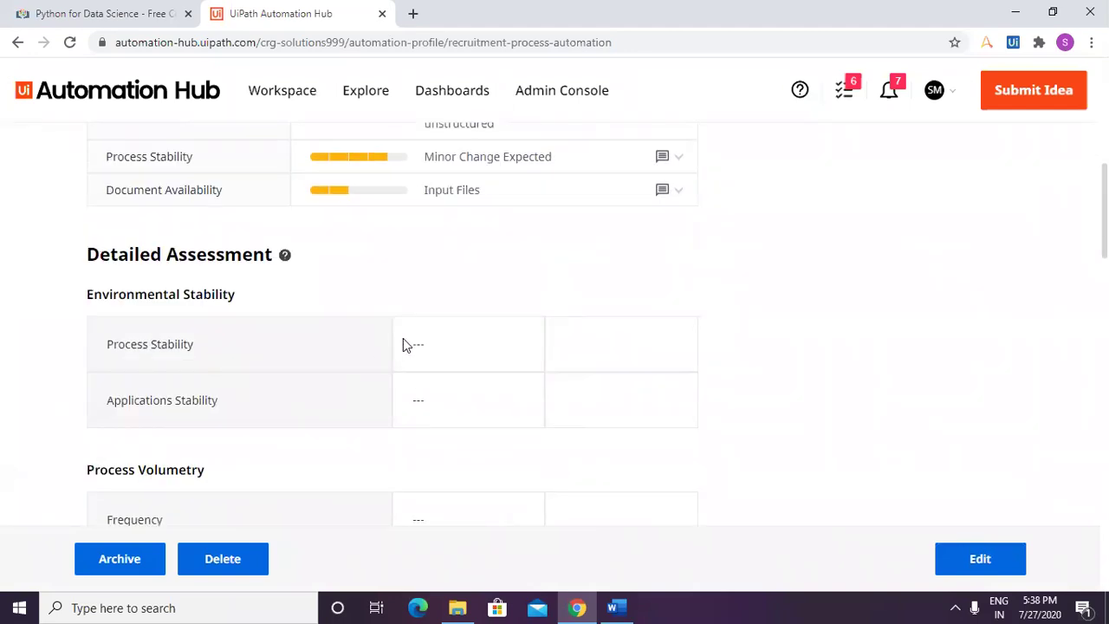
{"action": "scroll", "coordinate": [492, 350], "scroll_direction": "down", "scroll_amount": 3}
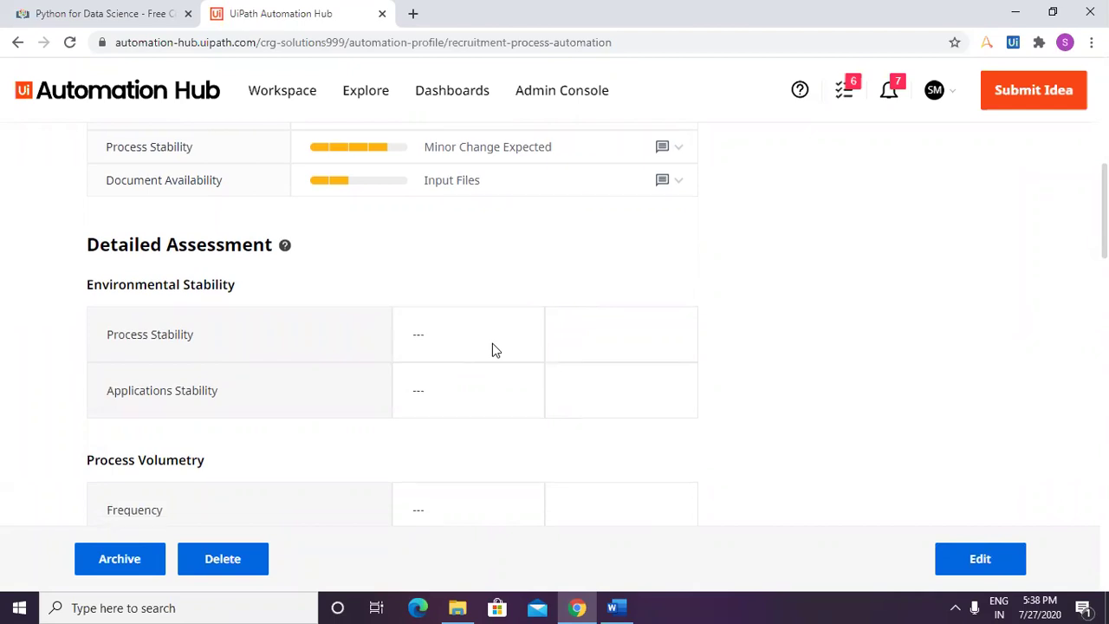
{"action": "scroll", "coordinate": [682, 393], "scroll_direction": "down", "scroll_amount": 2}
{"action": "scroll", "coordinate": [682, 393], "scroll_direction": "down", "scroll_amount": 3}
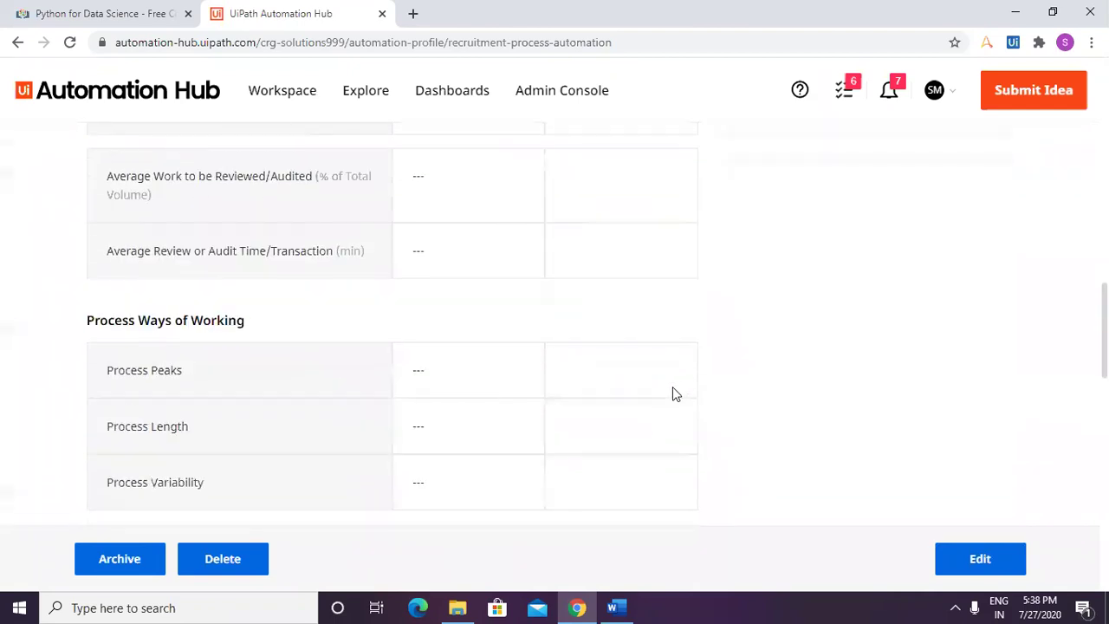
{"action": "scroll", "coordinate": [672, 386], "scroll_direction": "down", "scroll_amount": 3}
{"action": "scroll", "coordinate": [672, 397], "scroll_direction": "down", "scroll_amount": 3}
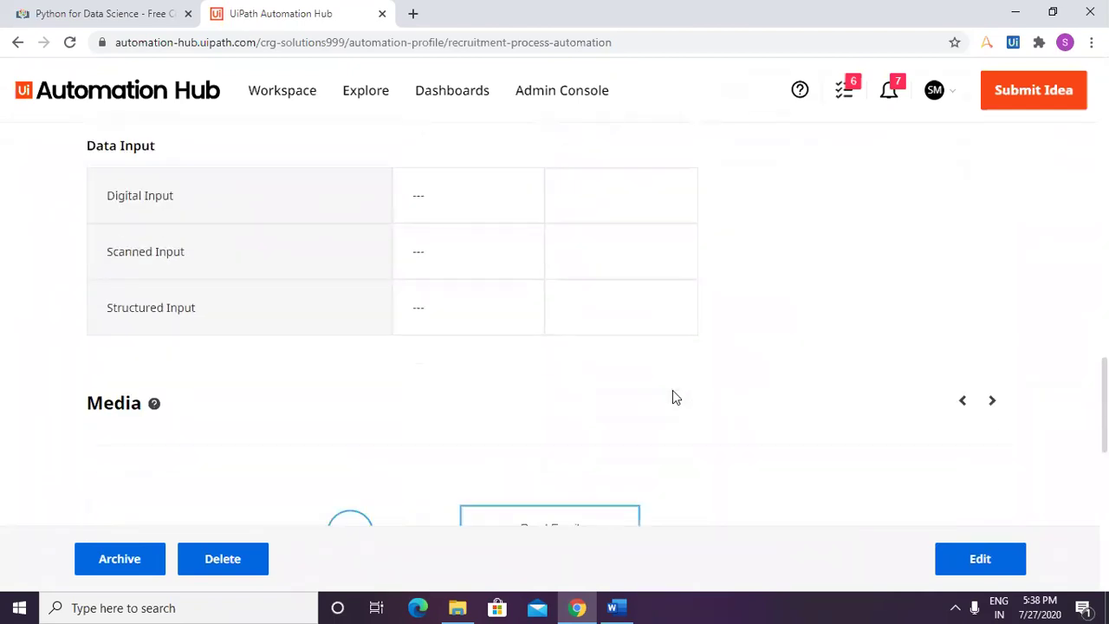
{"action": "scroll", "coordinate": [672, 393], "scroll_direction": "up", "scroll_amount": 5}
{"action": "scroll", "coordinate": [690, 369], "scroll_direction": "up", "scroll_amount": 10}
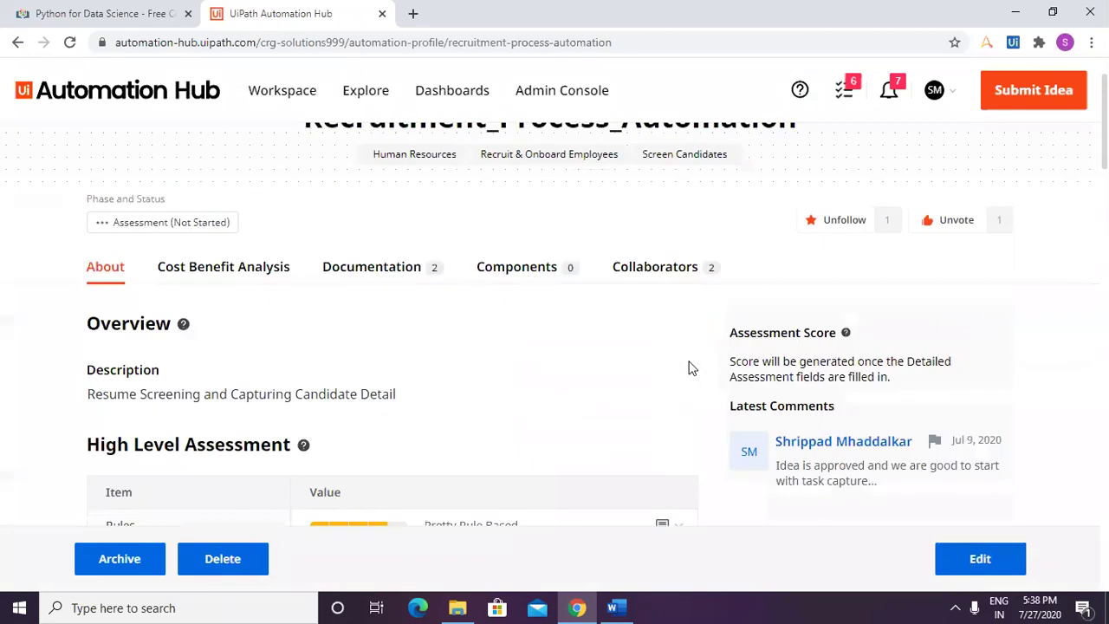
Step: Open the automation profile for editing and set its Automation ID to 01
{"action": "left_click", "coordinate": [996, 562]}
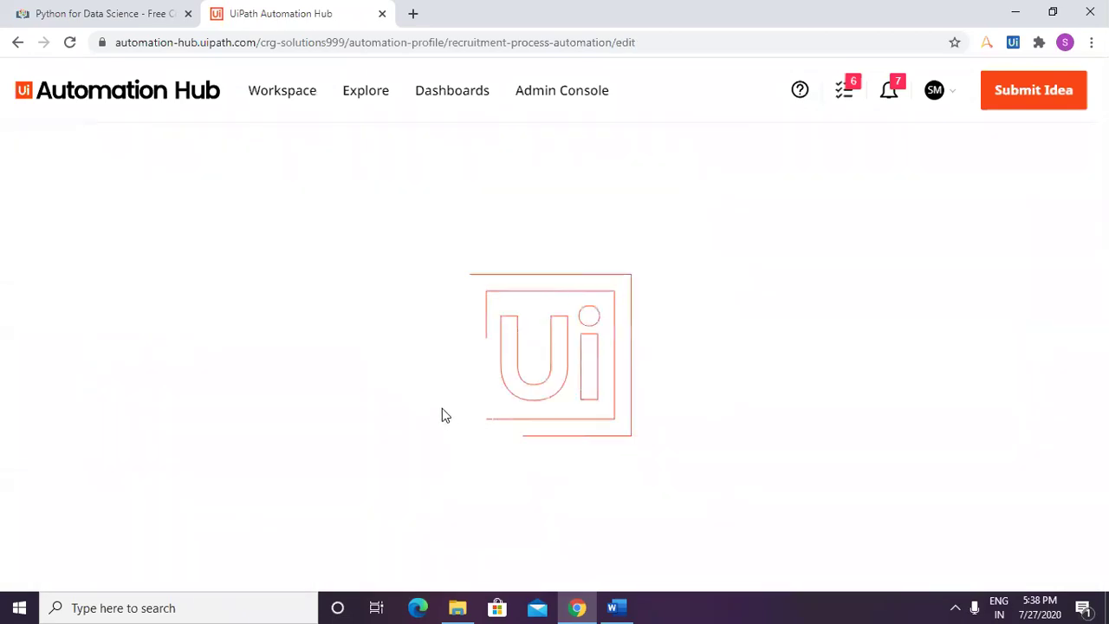
{"action": "scroll", "coordinate": [484, 380], "scroll_direction": "down", "scroll_amount": 2}
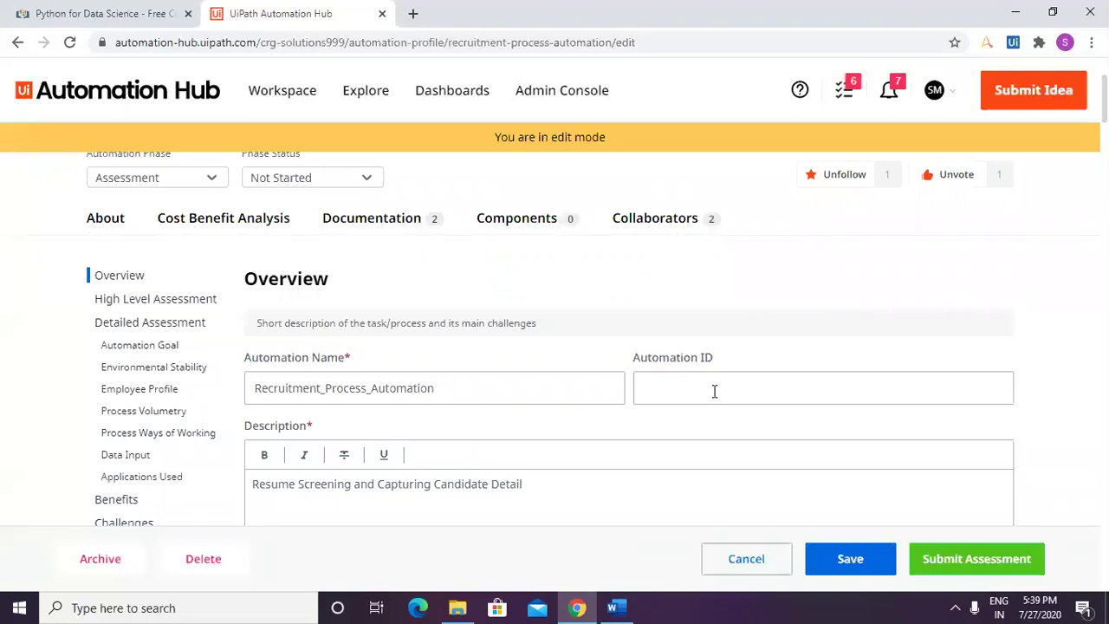
{"action": "type", "text": "01"}
Step: Correct the end of the description so that it reads "Resume Screening and Capturing Candidate Details"
{"action": "scroll", "coordinate": [500, 479], "scroll_direction": "down", "scroll_amount": 1}
{"action": "left_click", "coordinate": [408, 427]}
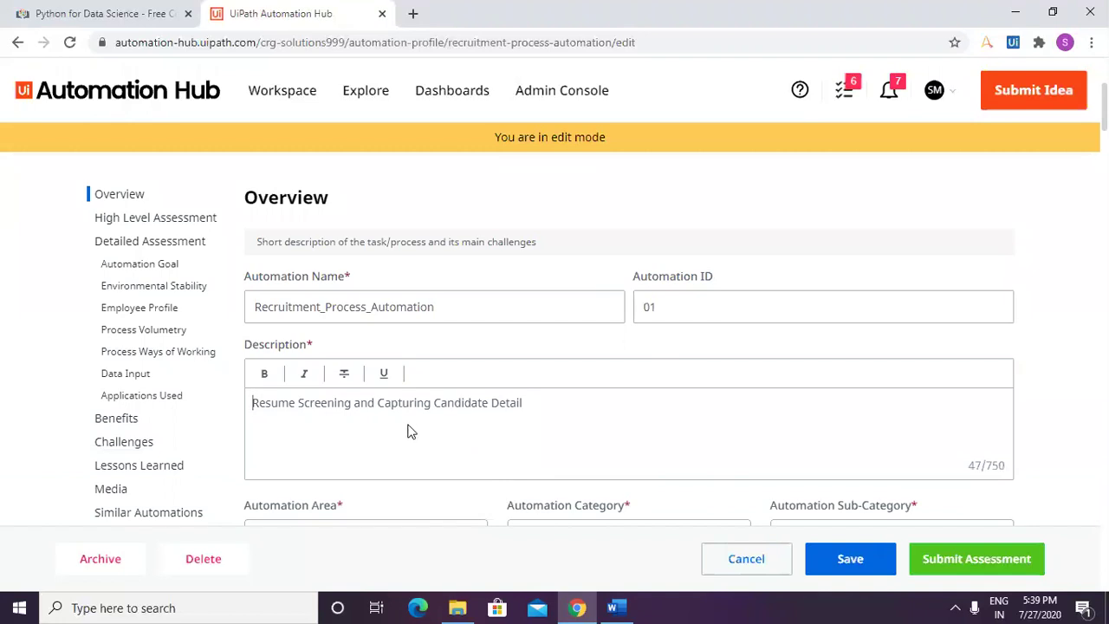
{"action": "left_click", "coordinate": [545, 404]}
{"action": "type", "text": "s"}
Step: Enter the pain point "Manual intervention required for identifying the resumes, capturing data and updating it in the CRM"
{"action": "scroll", "coordinate": [473, 478], "scroll_direction": "down", "scroll_amount": 1}
{"action": "scroll", "coordinate": [473, 478], "scroll_direction": "down", "scroll_amount": 1}
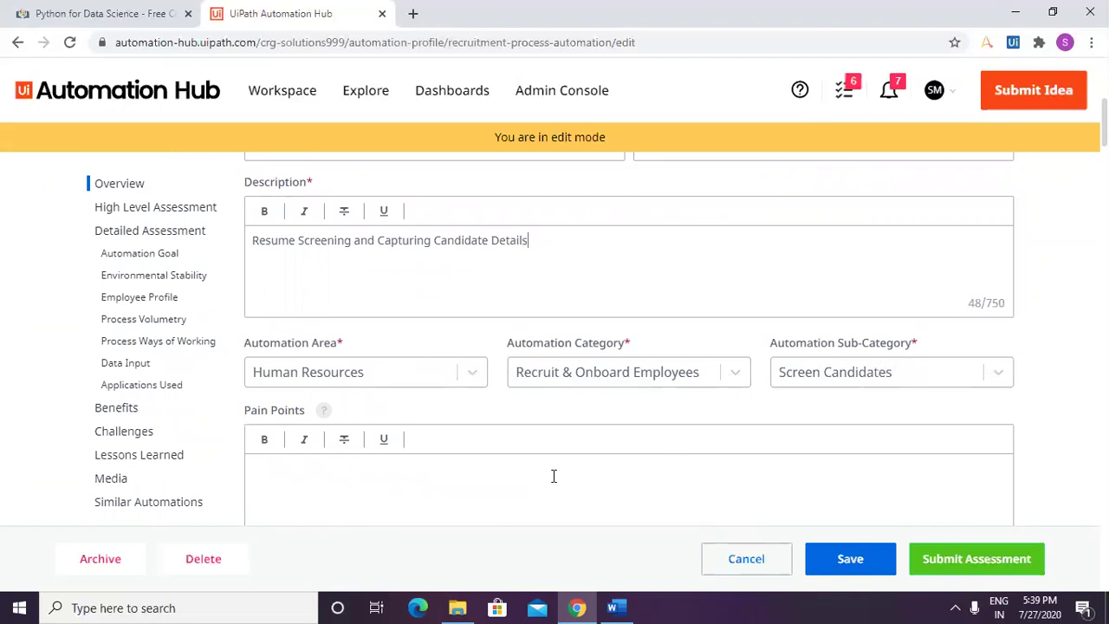
{"action": "scroll", "coordinate": [464, 518], "scroll_direction": "down", "scroll_amount": 3}
{"action": "left_click", "coordinate": [304, 252]}
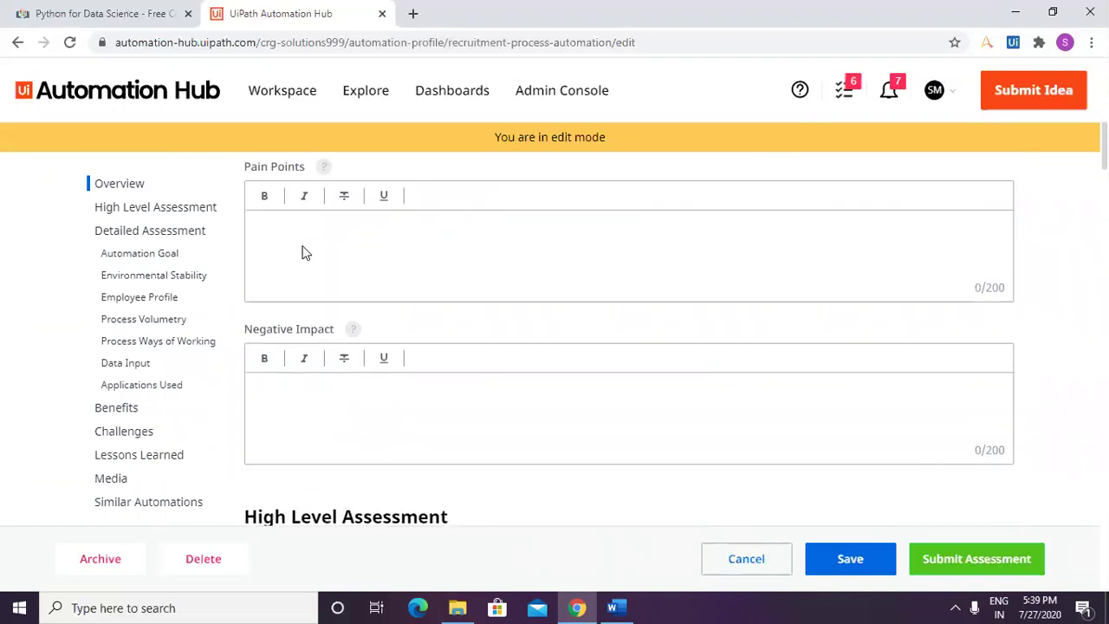
{"action": "type", "text": "Manual intervention require"}
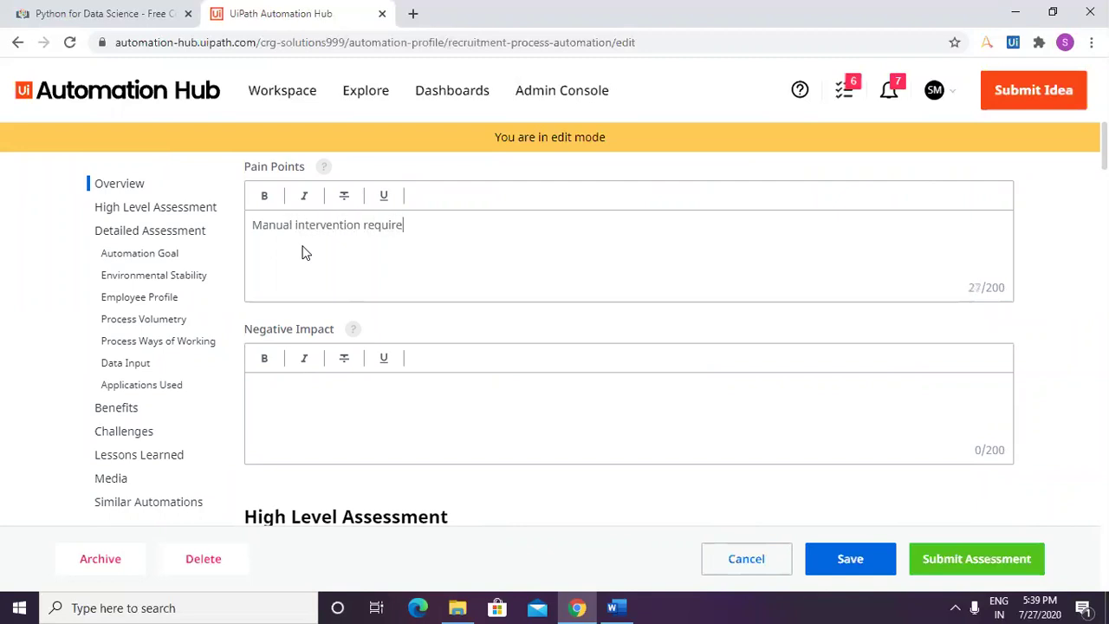
{"action": "type", "text": "d for identifying th"}
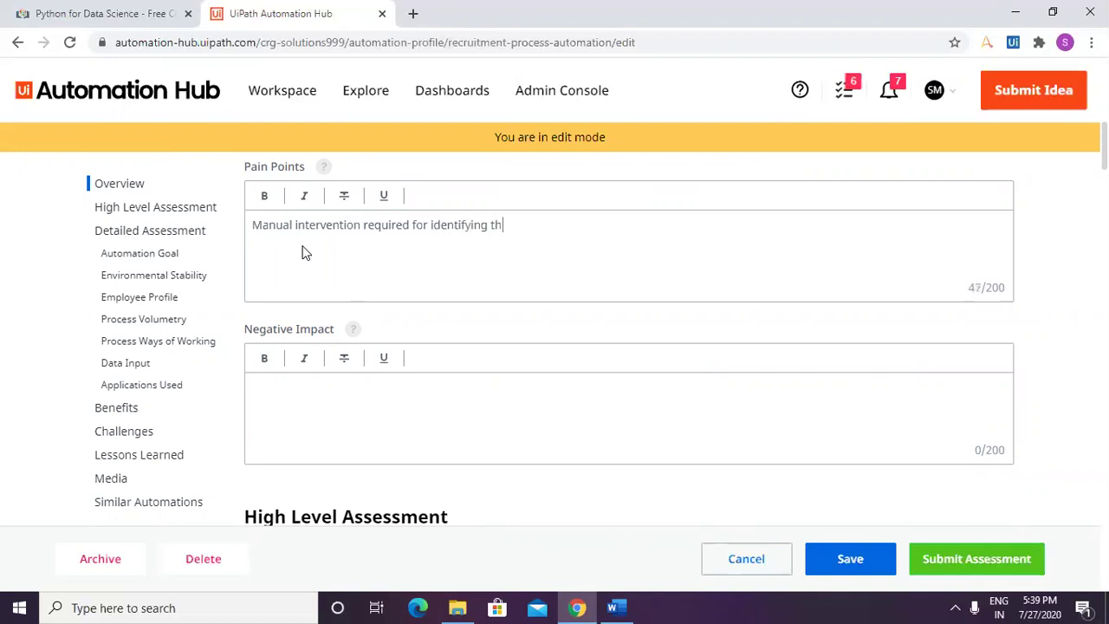
{"action": "type", "text": "e resumes, capturing data "}
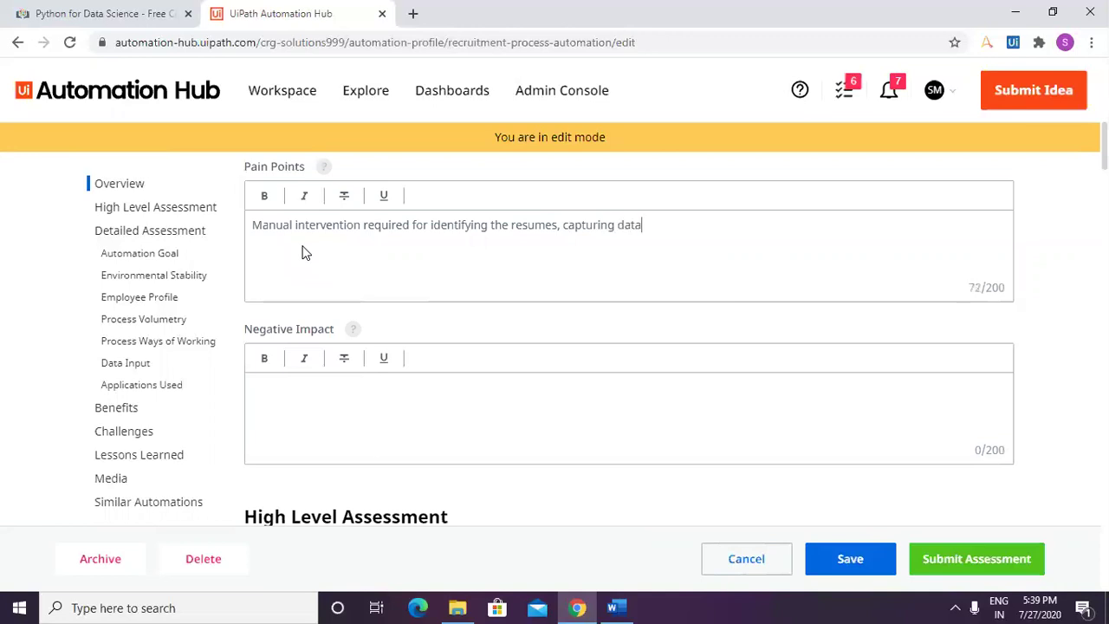
{"action": "type", "text": "and updating it in the CRM"}
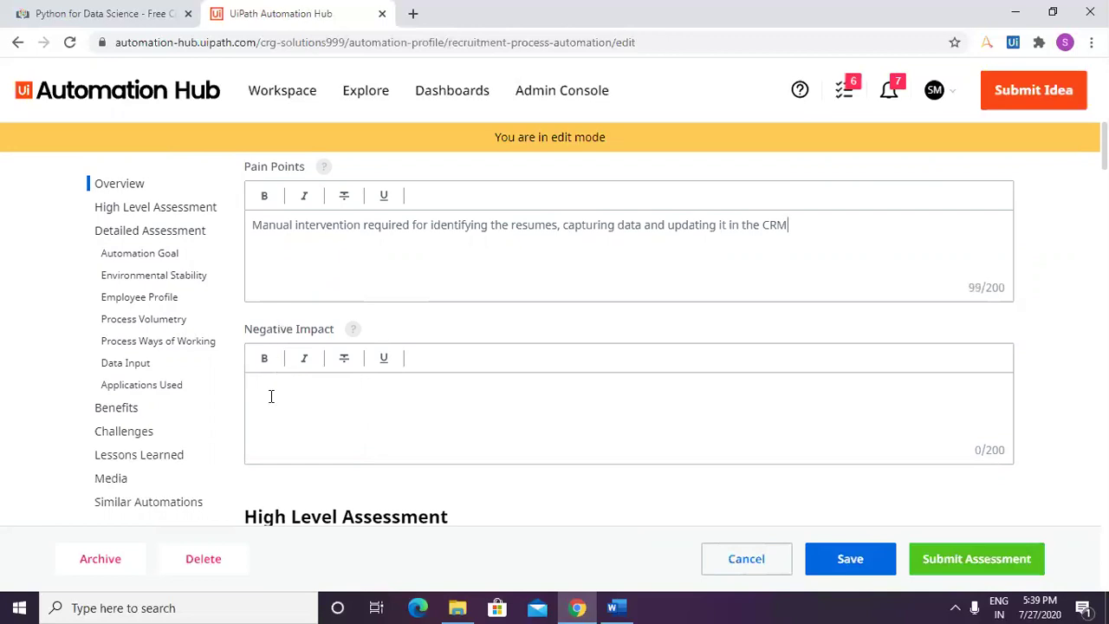
Step: Add a second pain point line reading "Accuracy is often not achieved as copy paste errors are observed"
{"action": "key", "text": "Return"}
{"action": "type", "text": "Accuracy is often not achieved as copy paste errors are obsw"}
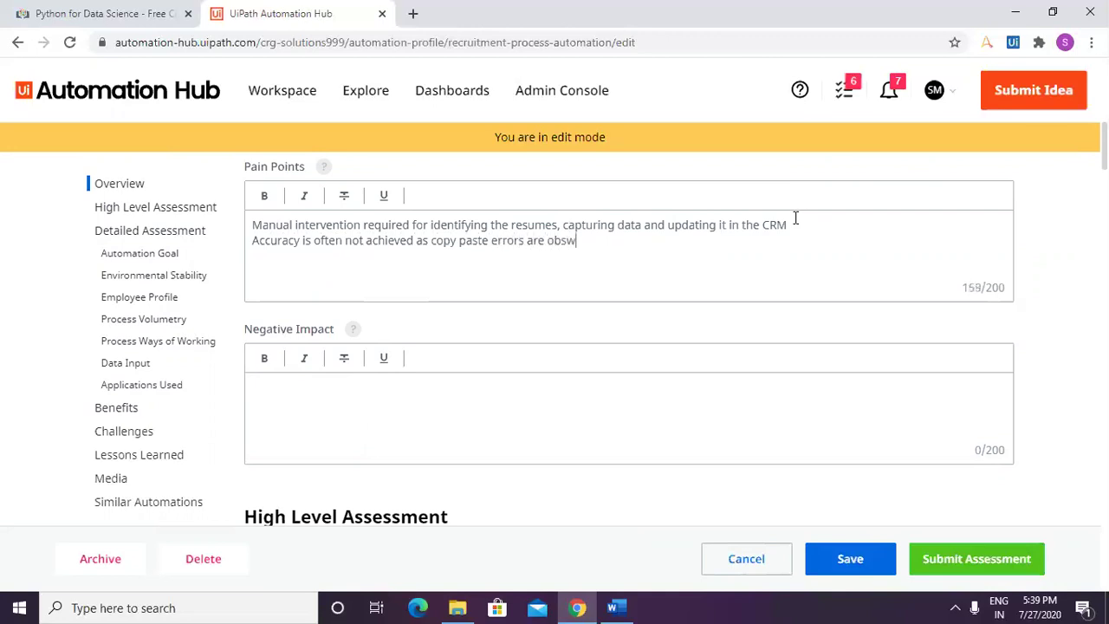
{"action": "key", "text": "BackSpace"}
{"action": "type", "text": "erved"}
Step: Add a third pain point line reading "All the data points are not captured"
{"action": "key", "text": "Return"}
{"action": "type", "text": "All the data"}
{"action": "key", "text": "BackSpace"}
{"action": "key", "text": "BackSpace"}
{"action": "key", "text": "BackSpace"}
{"action": "type", "text": "data points are not capture"}
{"action": "key", "text": "BackSpace"}
{"action": "key", "text": "BackSpace"}
{"action": "key", "text": "BackSpace"}
{"action": "type", "text": "ured"}
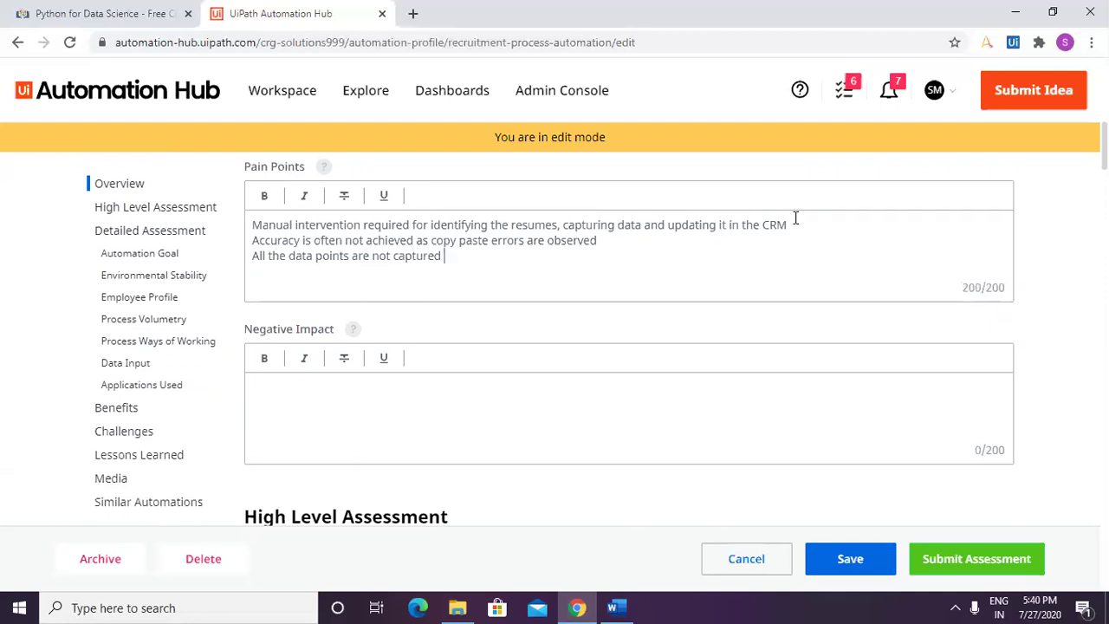
Step: Enter the negative impact "Recruitment process takes a long time when the operations require immediate resources for their on going projects"
{"action": "left_click", "coordinate": [302, 387]}
{"action": "type", "text": "T"}
{"action": "key", "text": "BackSpace"}
{"action": "type", "text": "RE"}
{"action": "key", "text": "BackSpace"}
{"action": "type", "text": "ecruitment process takes a long time "}
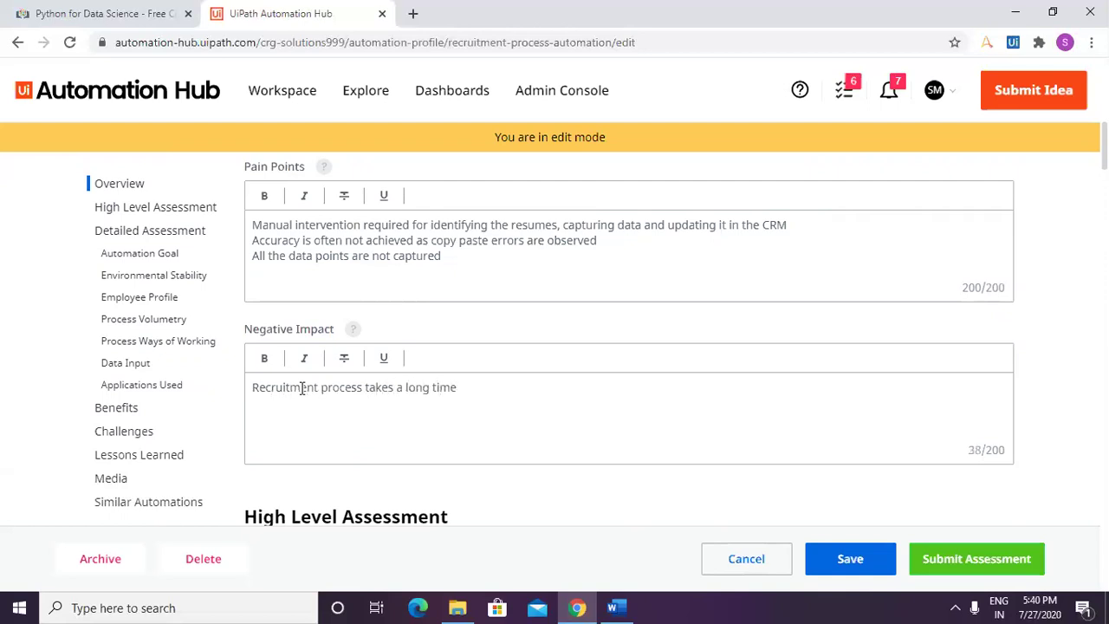
{"action": "type", "text": "when the p"}
{"action": "type", "text": "perations "}
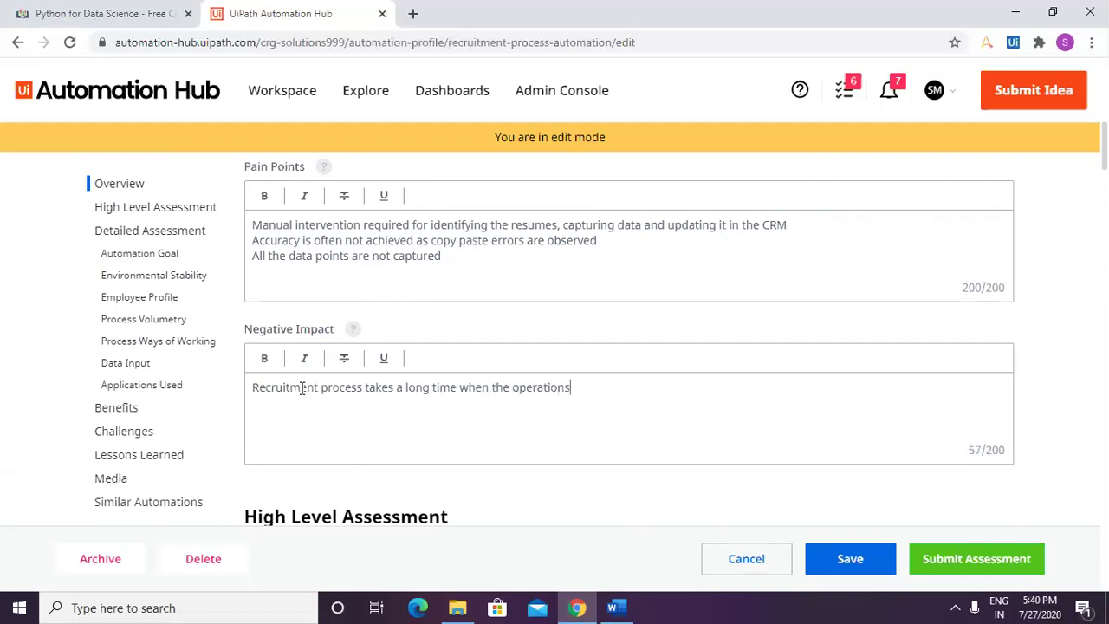
{"action": "type", "text": "require immediate re"}
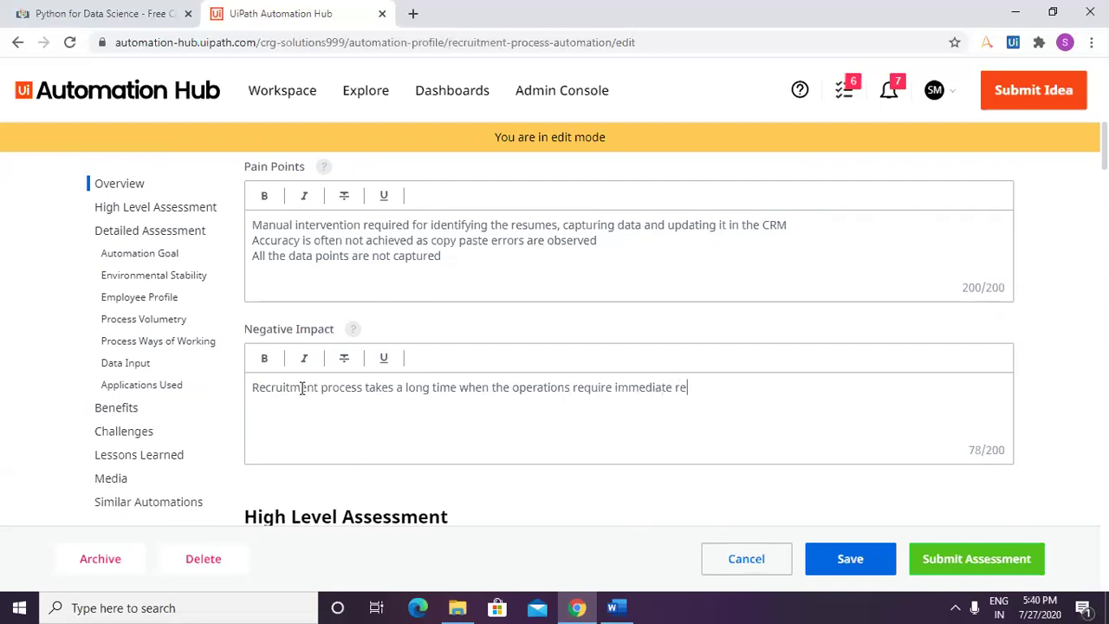
{"action": "type", "text": "sources for their on going"}
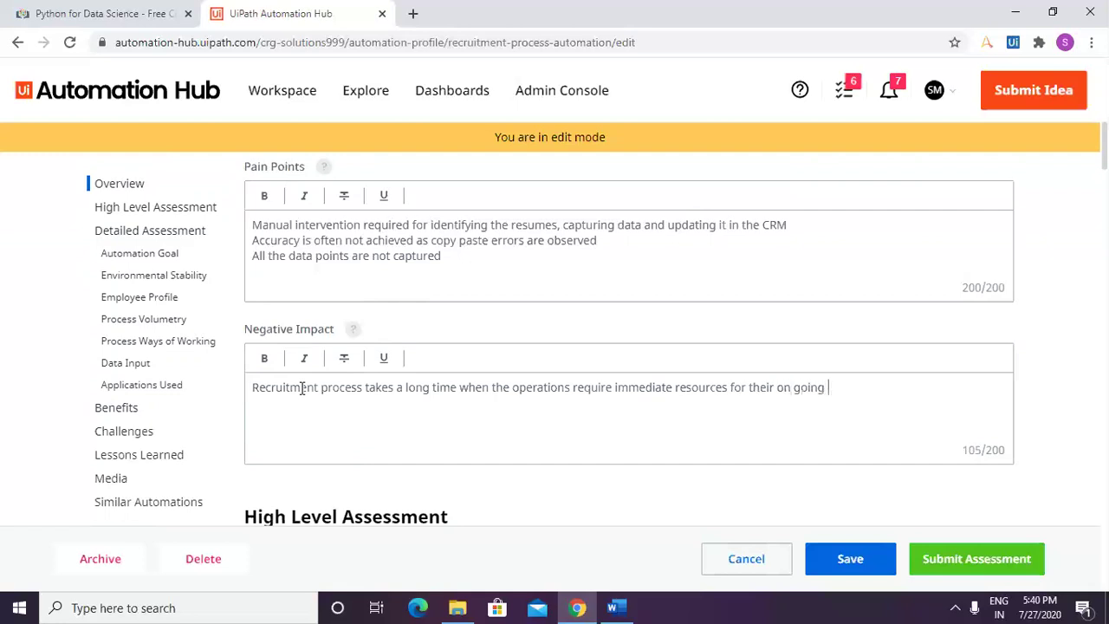
{"action": "key", "text": "BackSpace"}
{"action": "key", "text": "BackSpace"}
{"action": "type", "text": "ng on"}
{"action": "key", "text": "BackSpace"}
{"action": "key", "text": "BackSpace"}
{"action": "type", "text": "projects"}
Step: Read the comment on the Rules item in the High Level Assessment and collapse it again
{"action": "scroll", "coordinate": [301, 387], "scroll_direction": "down", "scroll_amount": 6}
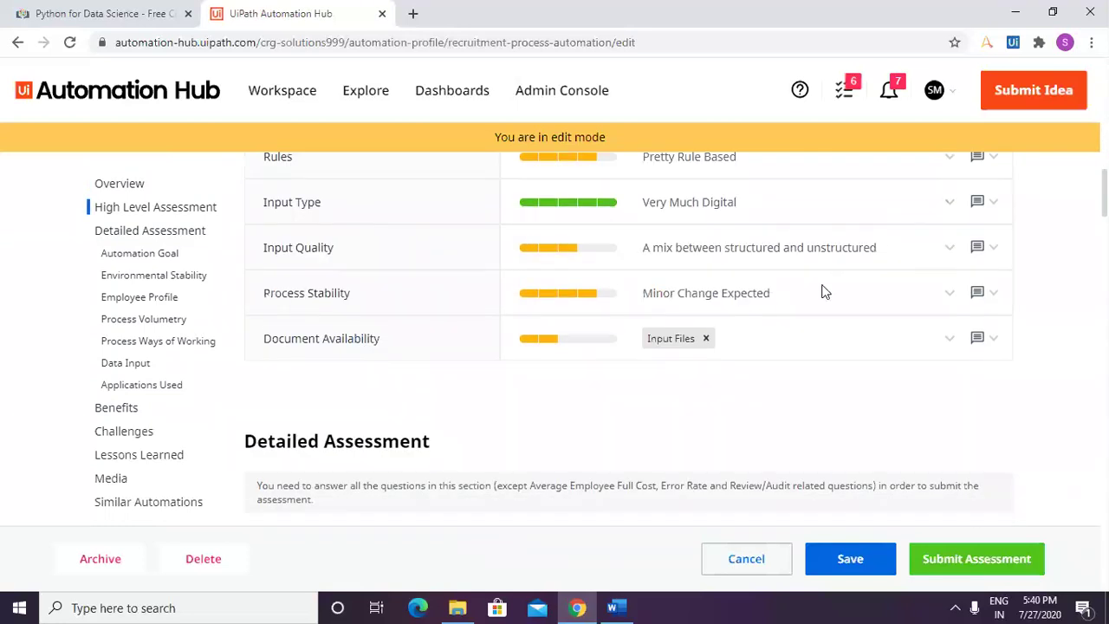
{"action": "scroll", "coordinate": [774, 350], "scroll_direction": "up", "scroll_amount": 1}
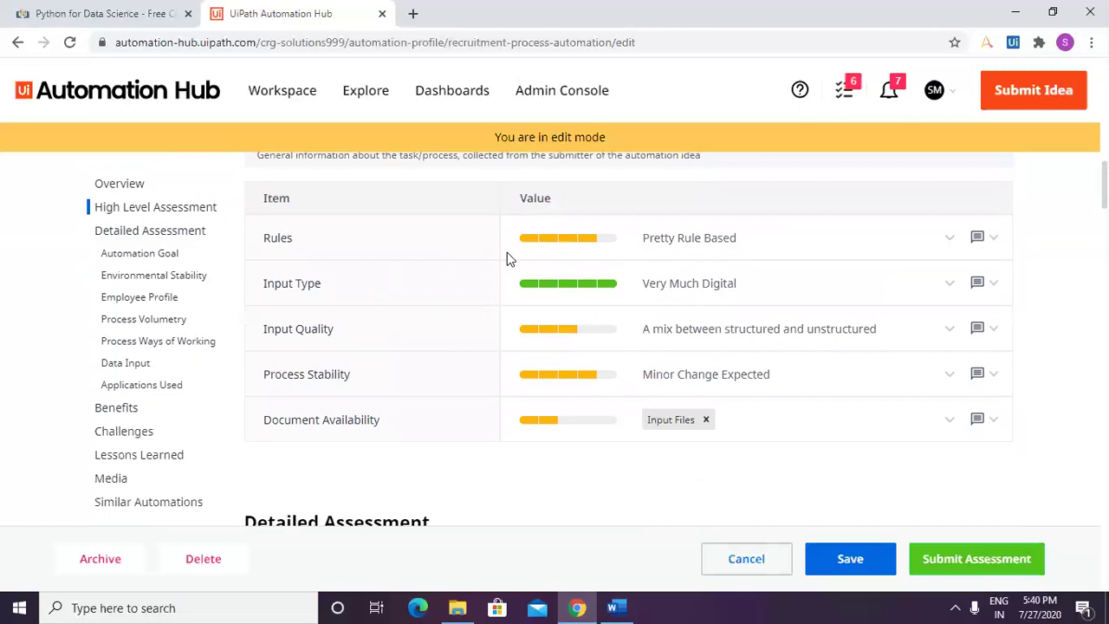
{"action": "left_click", "coordinate": [980, 243]}
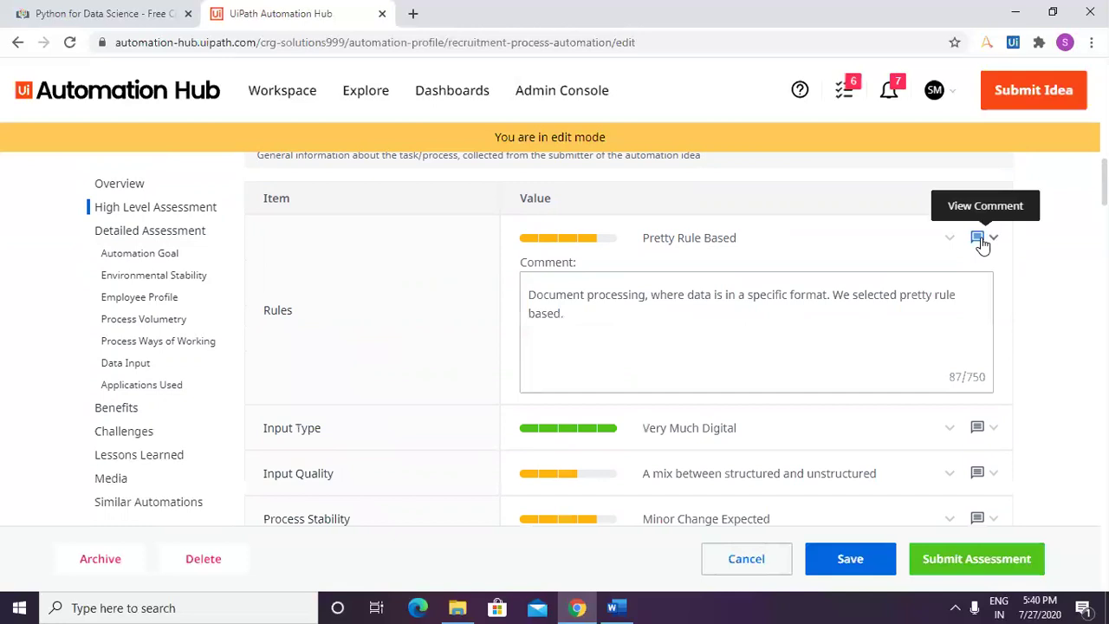
{"action": "left_click", "coordinate": [982, 242]}
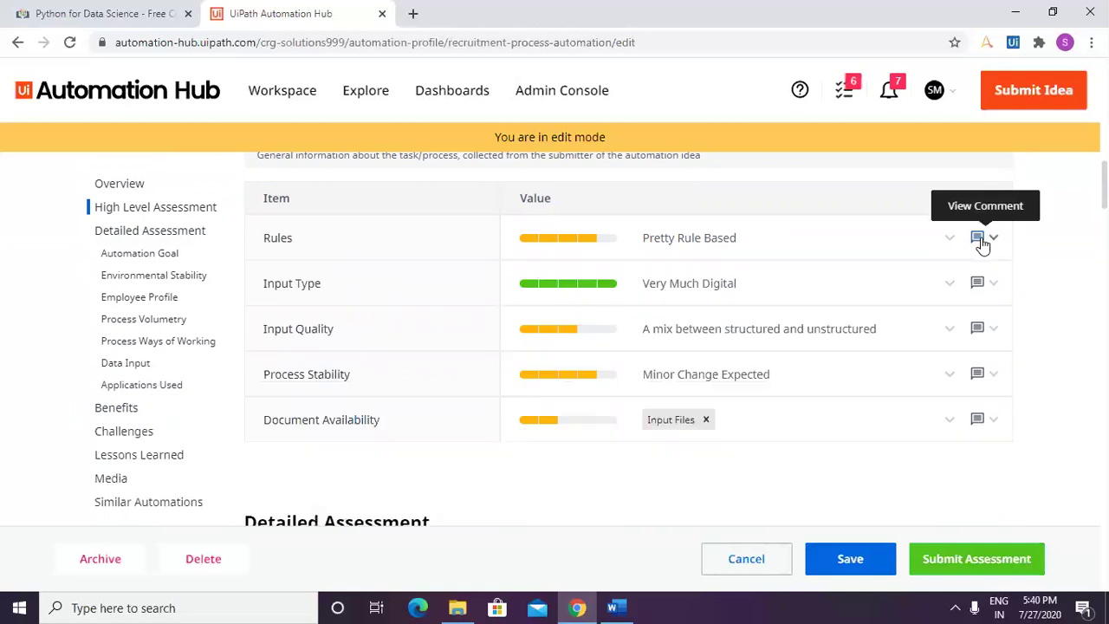
Step: Set the Primary Reason to Automate the Process to Quality in the Automation Goal section
{"action": "scroll", "coordinate": [531, 452], "scroll_direction": "down", "scroll_amount": 2}
{"action": "scroll", "coordinate": [476, 452], "scroll_direction": "down", "scroll_amount": 3}
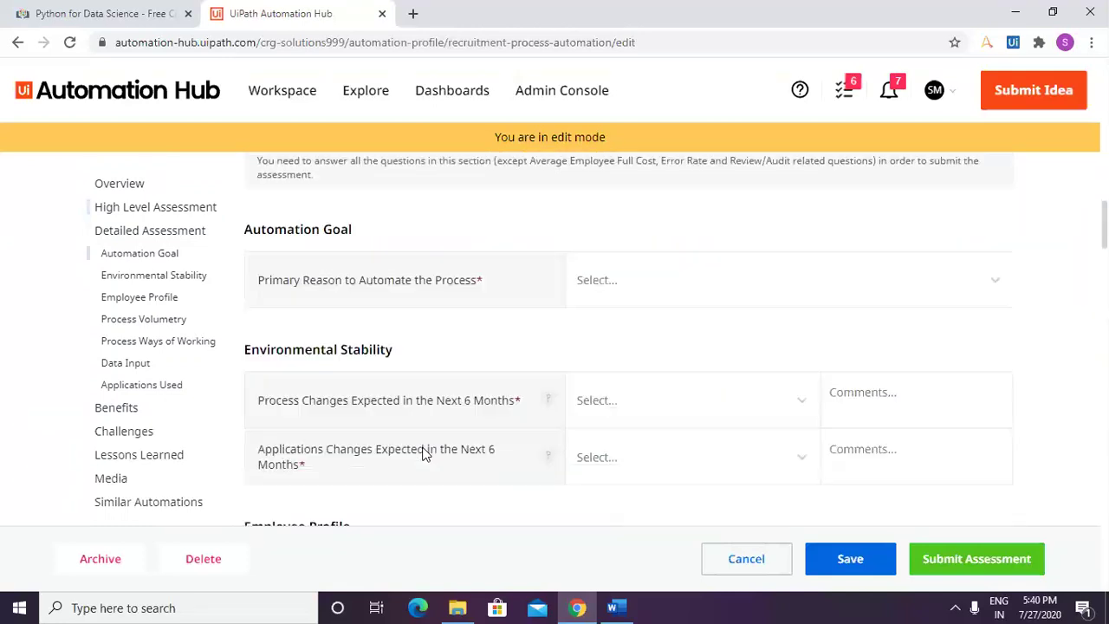
{"action": "scroll", "coordinate": [490, 327], "scroll_direction": "up", "scroll_amount": 2}
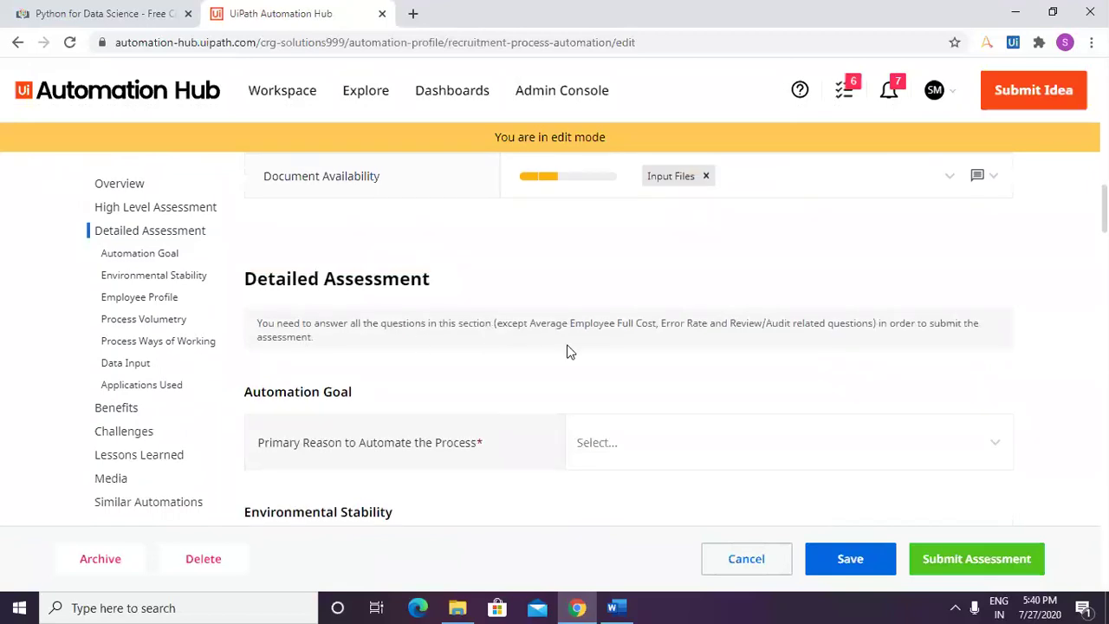
{"action": "scroll", "coordinate": [438, 416], "scroll_direction": "down", "scroll_amount": 1}
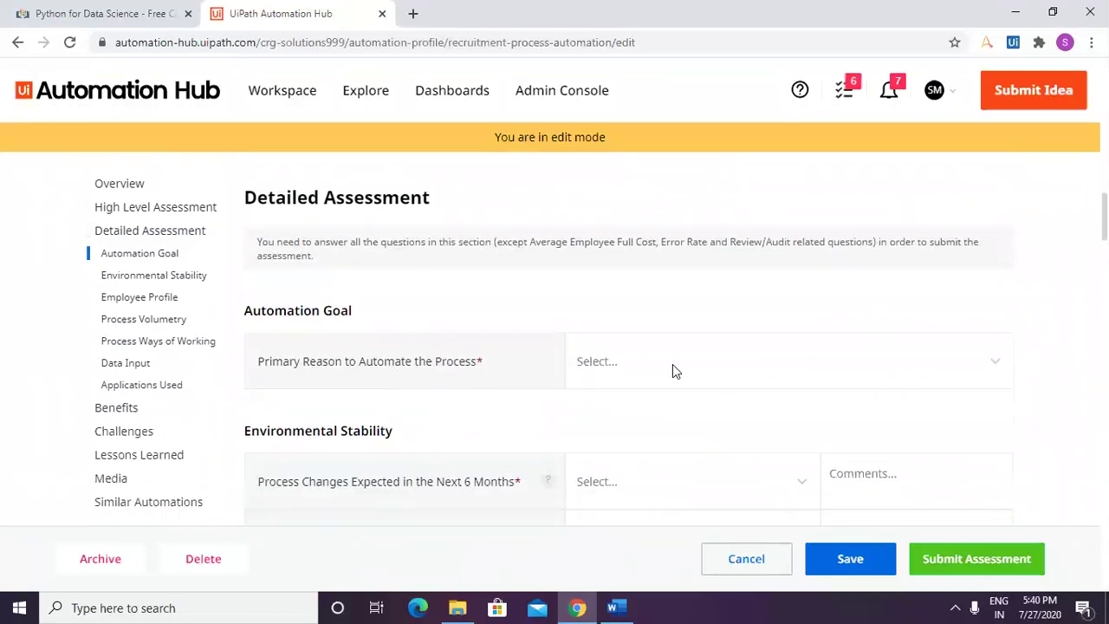
{"action": "left_click", "coordinate": [648, 368]}
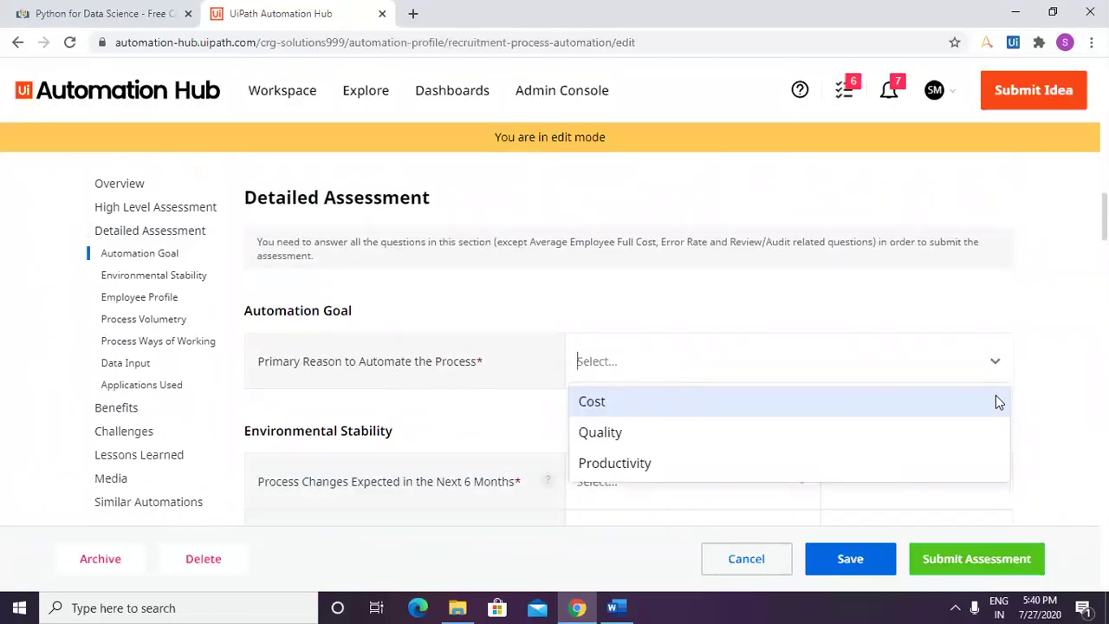
{"action": "scroll", "coordinate": [1022, 397], "scroll_direction": "down", "scroll_amount": 1}
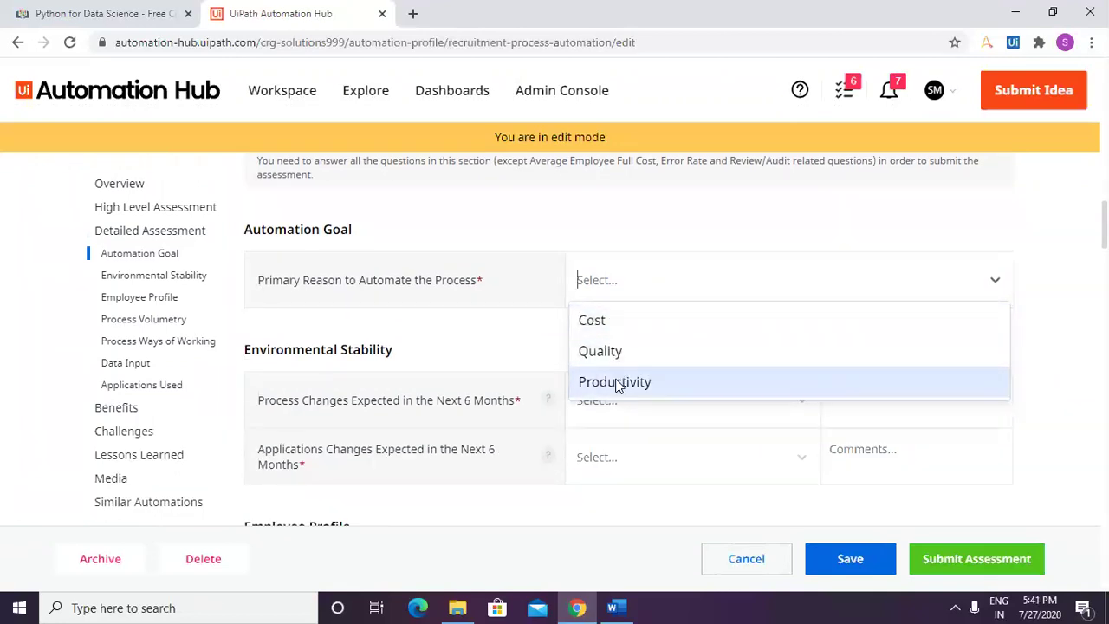
{"action": "left_click", "coordinate": [616, 351]}
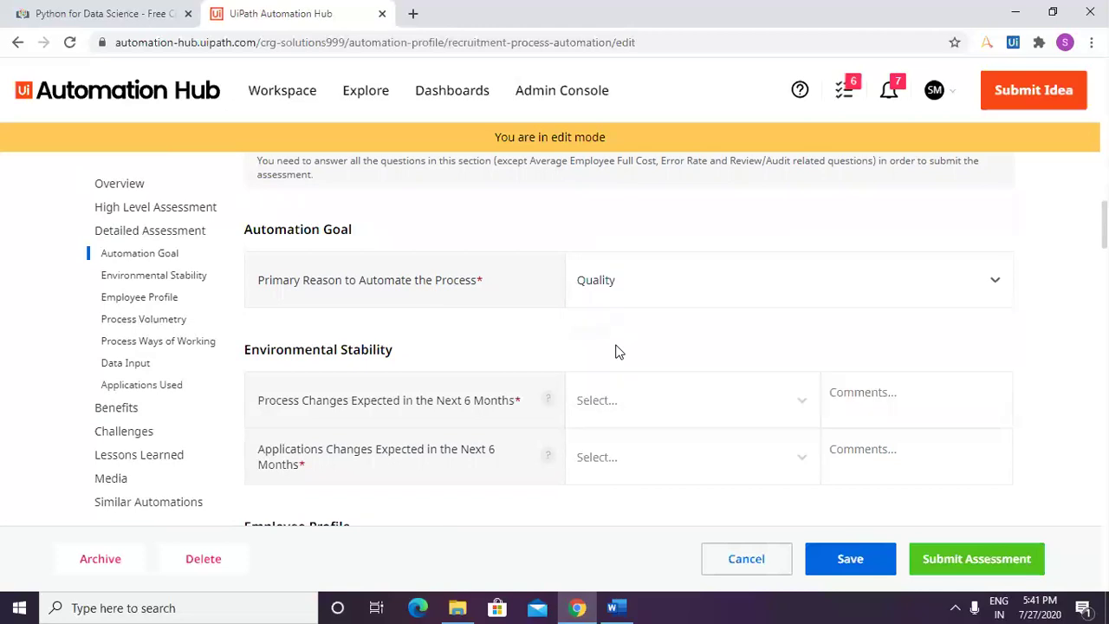
Step: Set the process changes expected in the next 6 months to "Minor change expected" and the applications changes to "No change expected"
{"action": "scroll", "coordinate": [668, 329], "scroll_direction": "down", "scroll_amount": 1}
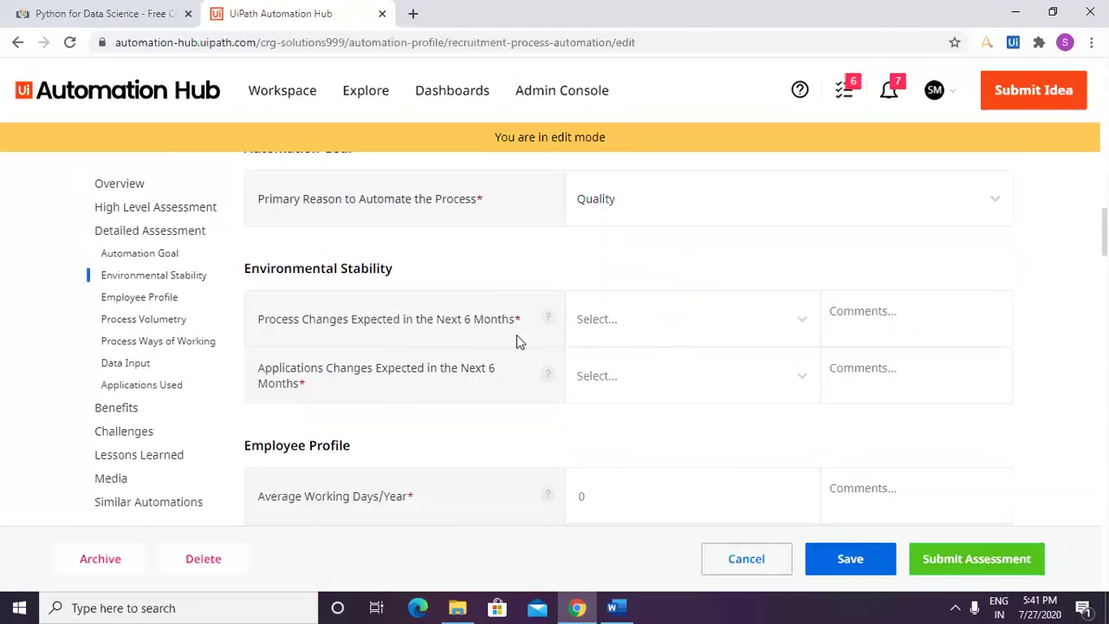
{"action": "left_click", "coordinate": [693, 337]}
{"action": "left_click", "coordinate": [632, 391]}
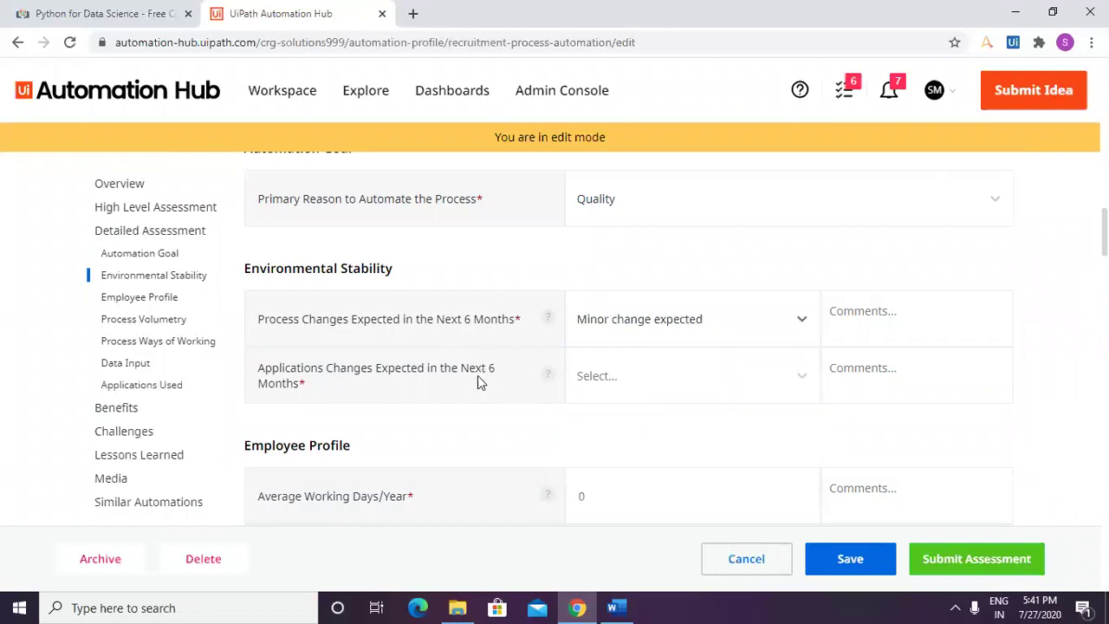
{"action": "left_click", "coordinate": [648, 389]}
{"action": "left_click", "coordinate": [632, 418]}
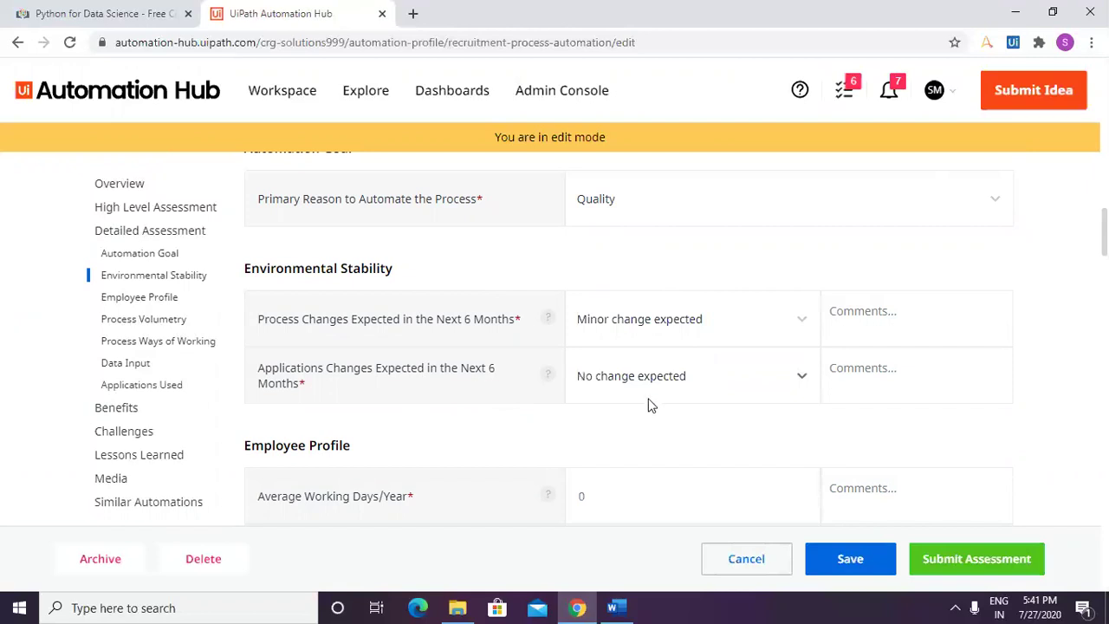
Step: Switch to the Windows Calculator for working out the Average Working Days/Year in the Employee Profile
{"action": "scroll", "coordinate": [482, 339], "scroll_direction": "down", "scroll_amount": 2}
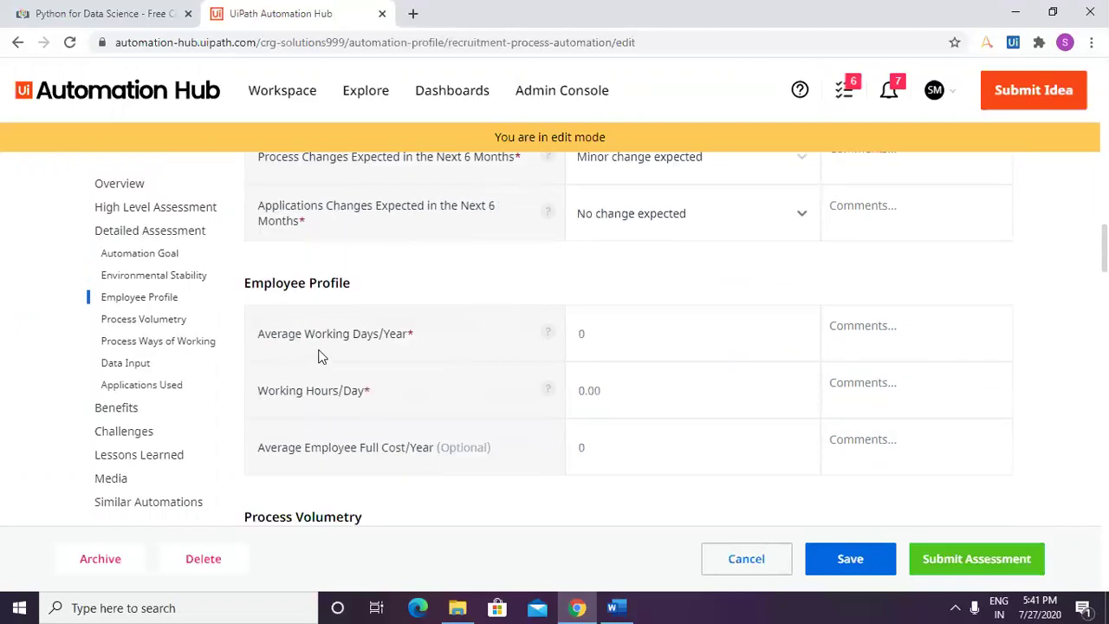
{"action": "left_click", "coordinate": [665, 334]}
{"action": "key", "text": "super+r"}
{"action": "type", "text": "cl"}
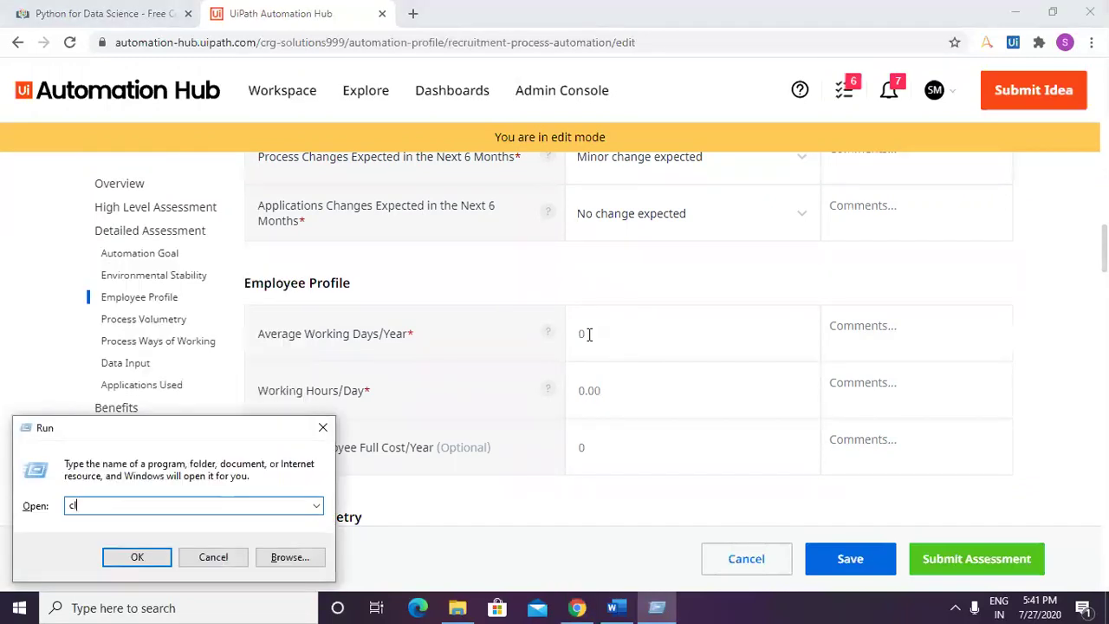
{"action": "type", "text": "a"}
{"action": "type", "text": "c"}
{"action": "key", "text": "Return"}
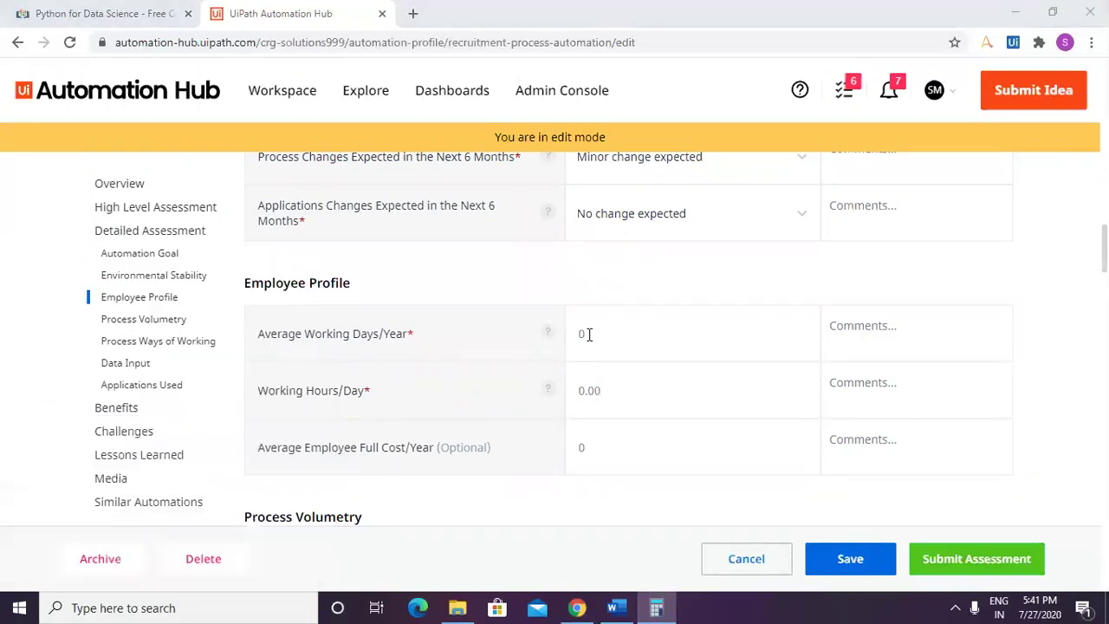
{"action": "left_click", "coordinate": [523, 419]}
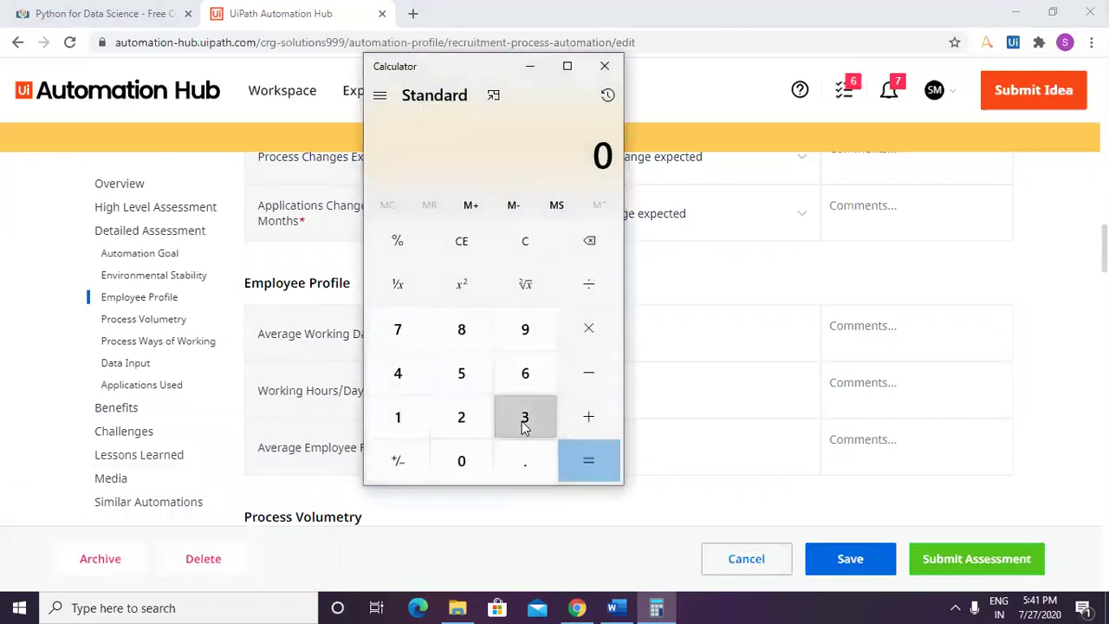
{"action": "left_click", "coordinate": [525, 387]}
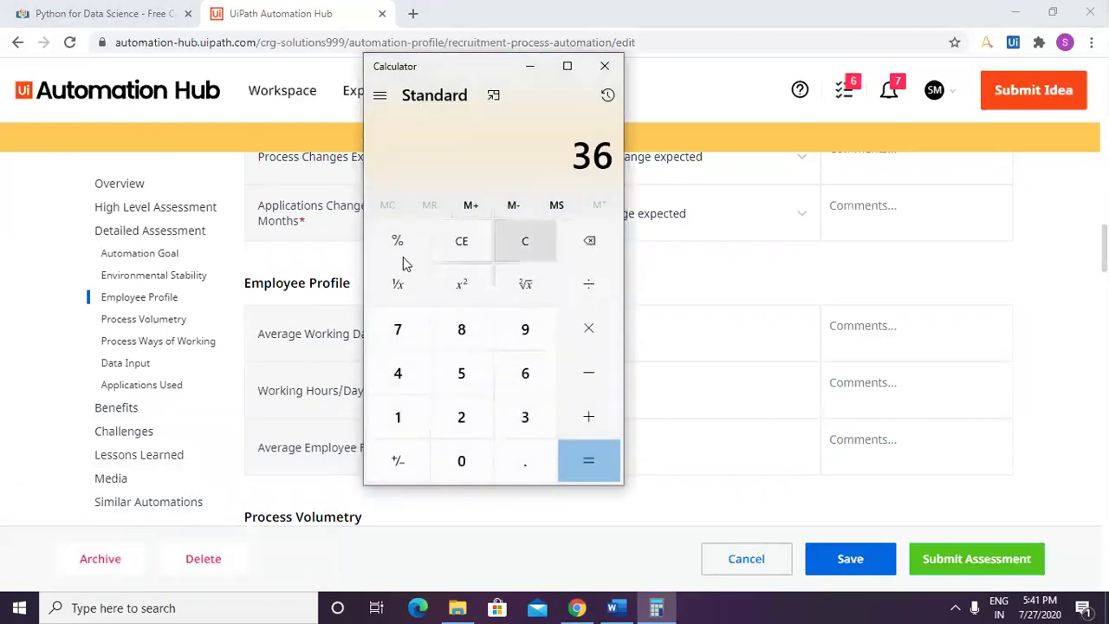
{"action": "left_click", "coordinate": [447, 250]}
Step: Calculate 22 × 12 and close the Calculator to return to the assessment form
{"action": "left_click", "coordinate": [461, 417]}
{"action": "left_click", "coordinate": [460, 420]}
{"action": "left_click", "coordinate": [598, 342]}
{"action": "left_click", "coordinate": [399, 428]}
{"action": "left_click", "coordinate": [461, 419]}
{"action": "left_click", "coordinate": [541, 463]}
{"action": "left_click", "coordinate": [579, 458]}
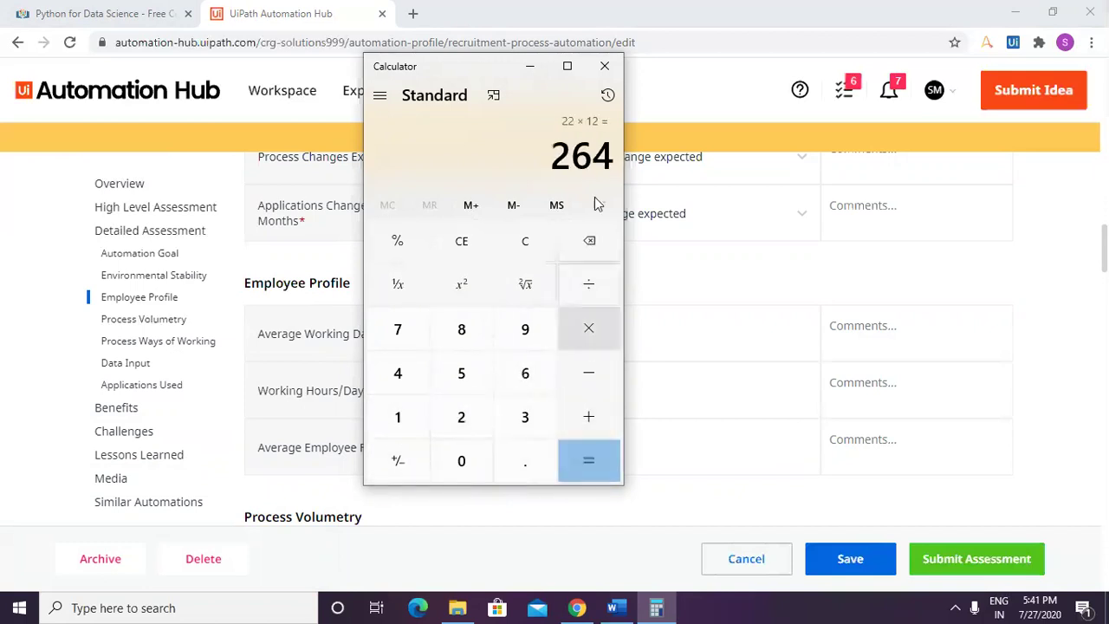
{"action": "left_click", "coordinate": [605, 67]}
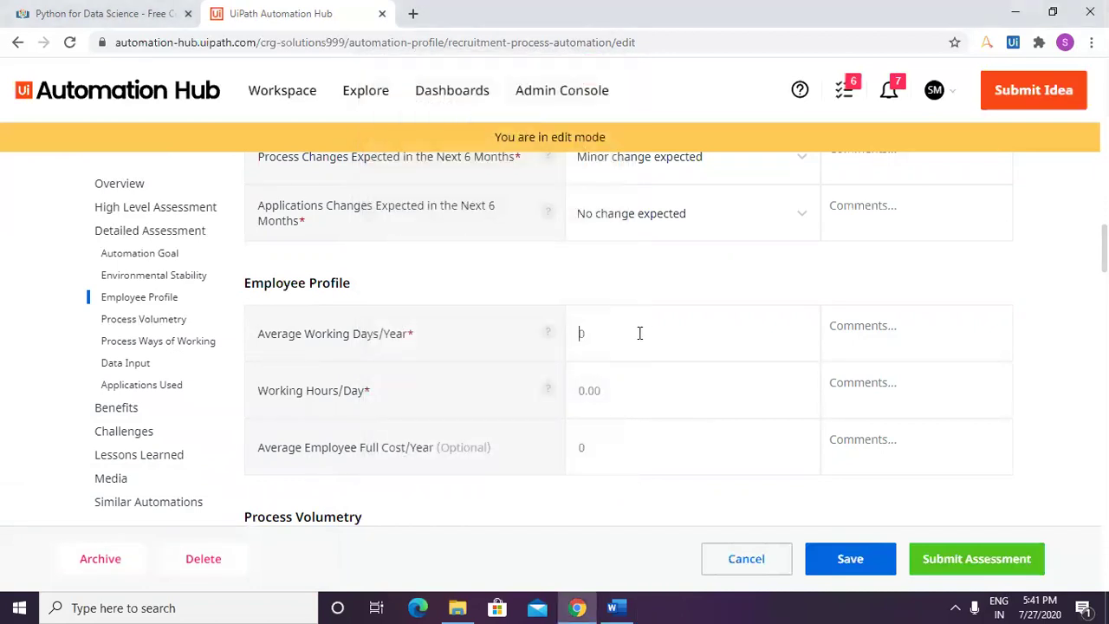
Step: Set Average Working Days/Year to 264 and Working Hours/Day to 9 in the Employee Profile
{"action": "type", "text": "264"}
{"action": "type", "text": "9"}
{"action": "left_click", "coordinate": [624, 444]}
Step: Fill in the Process Volumetry with a Daily frequency, an activity volume average of 20 and 15 minutes average processing time per transaction
{"action": "scroll", "coordinate": [615, 453], "scroll_direction": "down", "scroll_amount": 1}
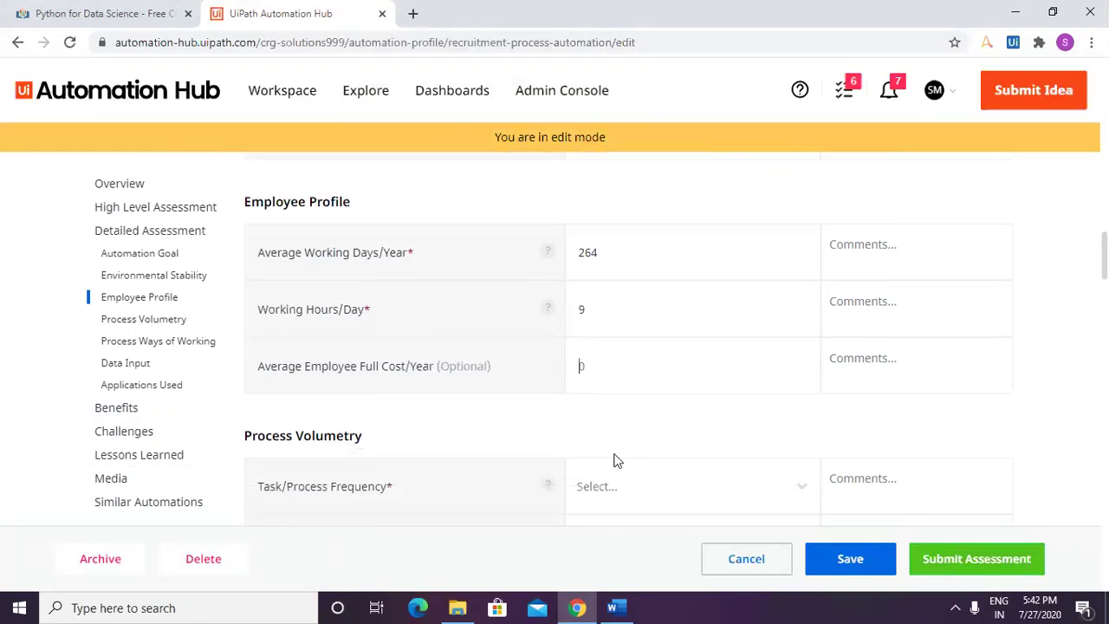
{"action": "scroll", "coordinate": [613, 460], "scroll_direction": "down", "scroll_amount": 2}
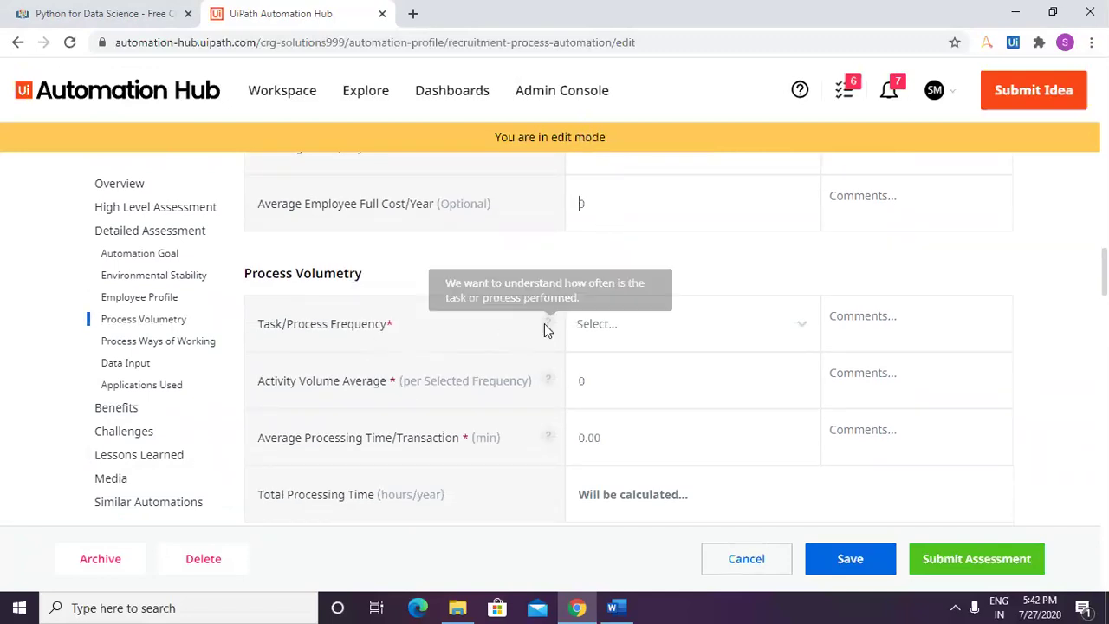
{"action": "left_click", "coordinate": [670, 326]}
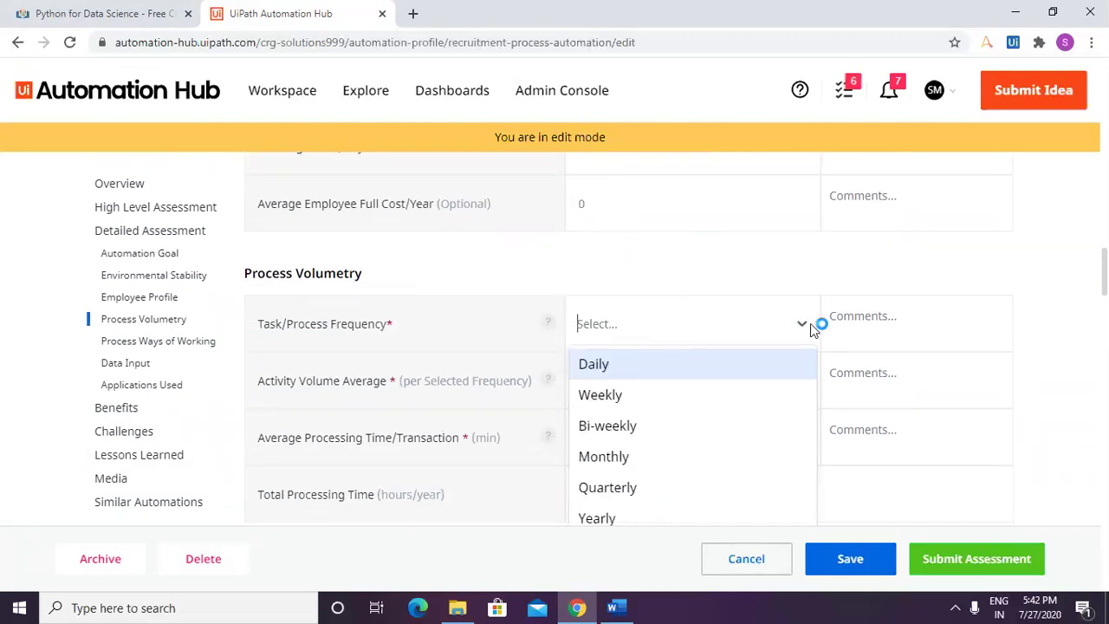
{"action": "left_click", "coordinate": [627, 374]}
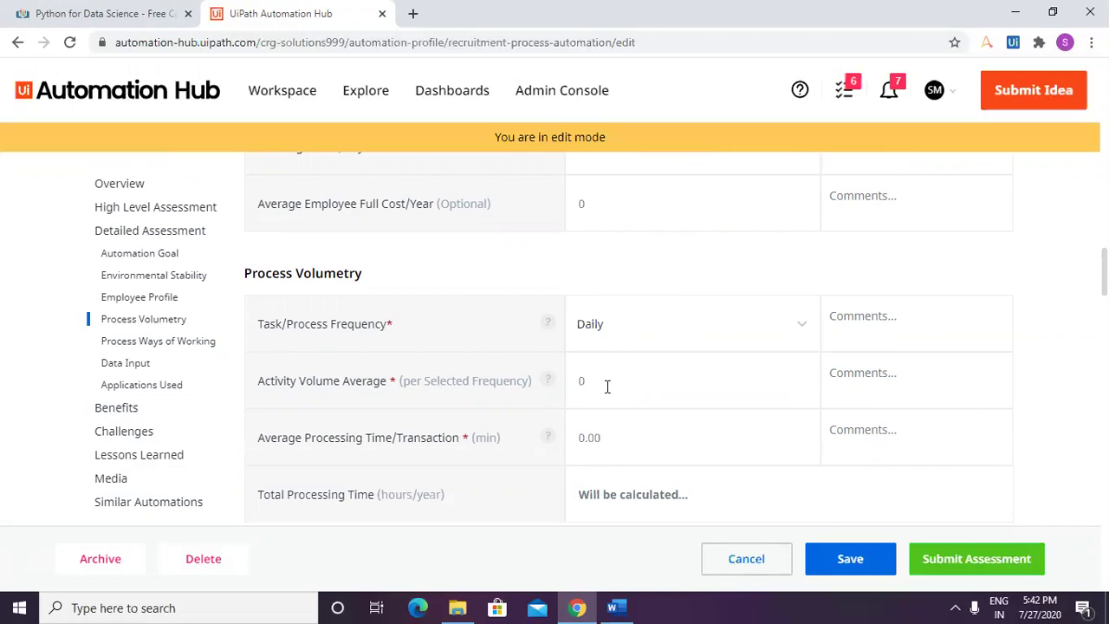
{"action": "type", "text": "20"}
{"action": "type", "text": "15"}
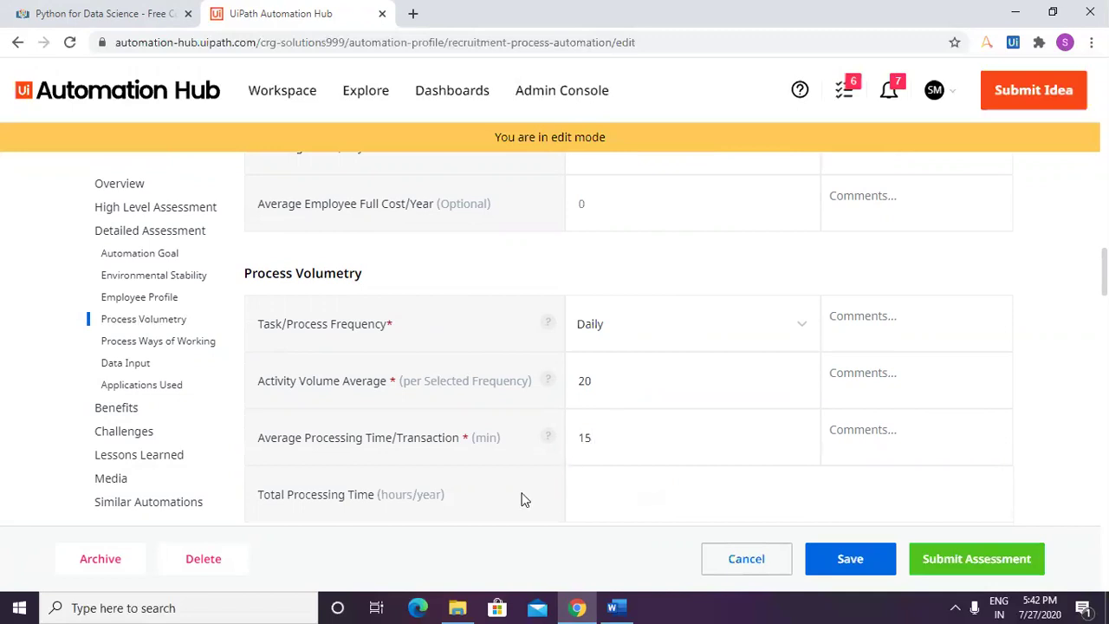
Step: Set the Average Error Rate to 20% and the Average Rework Time/Transaction to 10 minutes
{"action": "scroll", "coordinate": [737, 453], "scroll_direction": "down", "scroll_amount": 2}
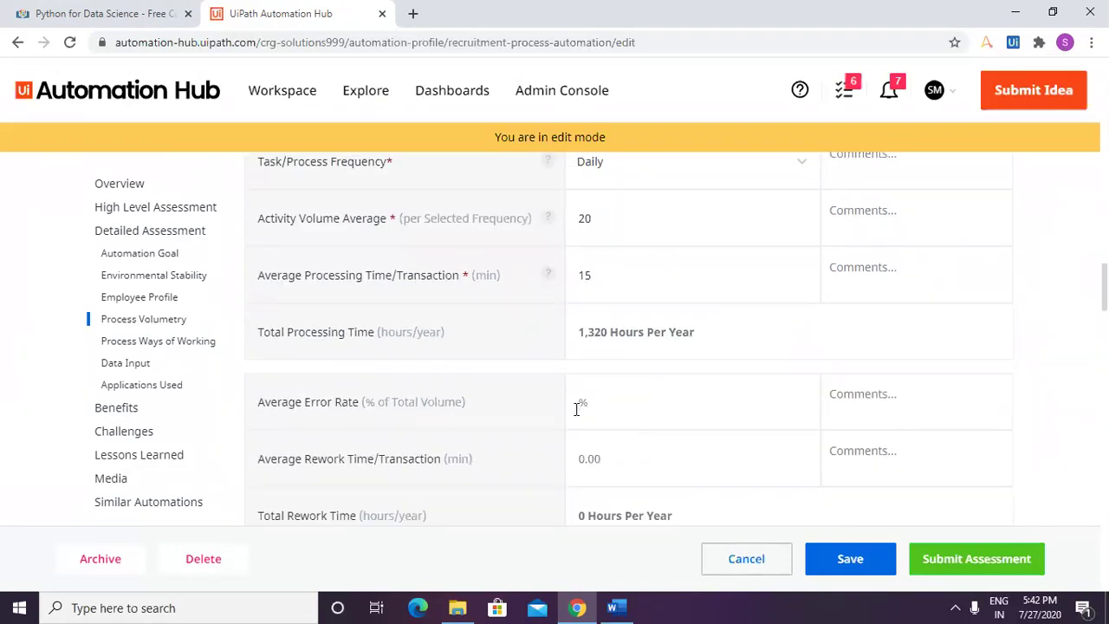
{"action": "type", "text": "20"}
{"action": "left_click", "coordinate": [583, 459]}
{"action": "type", "text": "10"}
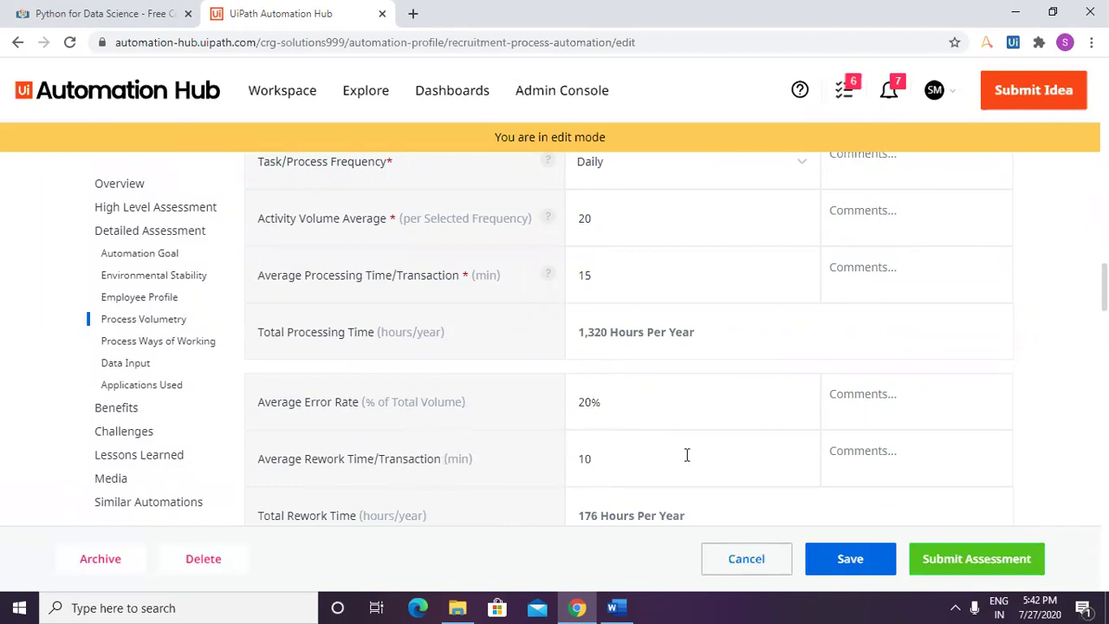
Step: Set the Average Work to be Reviewed/Audited to 30% and the Average Review or Audit Time/Transaction to 15 minutes
{"action": "scroll", "coordinate": [685, 456], "scroll_direction": "down", "scroll_amount": 1}
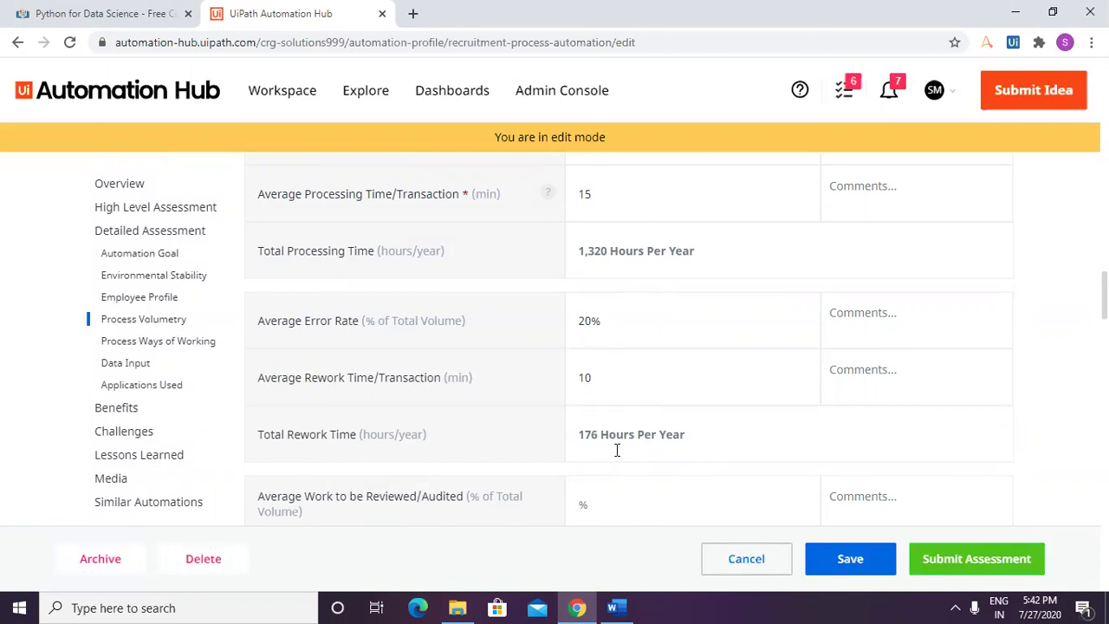
{"action": "scroll", "coordinate": [622, 452], "scroll_direction": "down", "scroll_amount": 1}
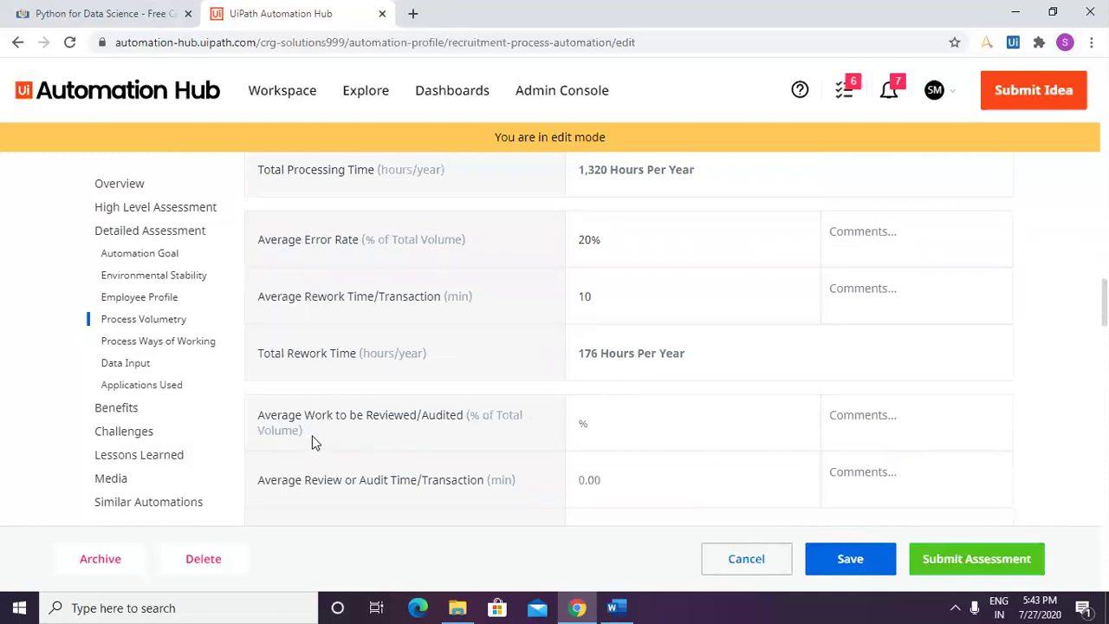
{"action": "left_click", "coordinate": [583, 424]}
{"action": "type", "text": "30"}
{"action": "left_click", "coordinate": [461, 515]}
{"action": "scroll", "coordinate": [477, 376], "scroll_direction": "down", "scroll_amount": 2}
{"action": "left_click", "coordinate": [580, 317]}
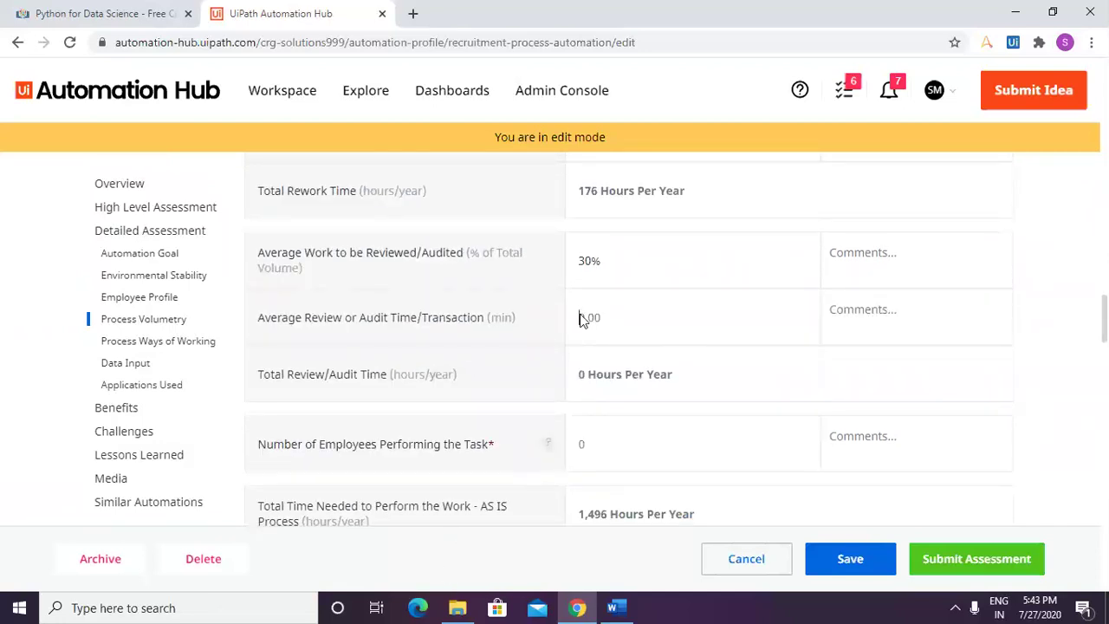
{"action": "type", "text": "15"}
Step: Set the Number of Employees Performing the Task to 10
{"action": "scroll", "coordinate": [605, 388], "scroll_direction": "down", "scroll_amount": 1}
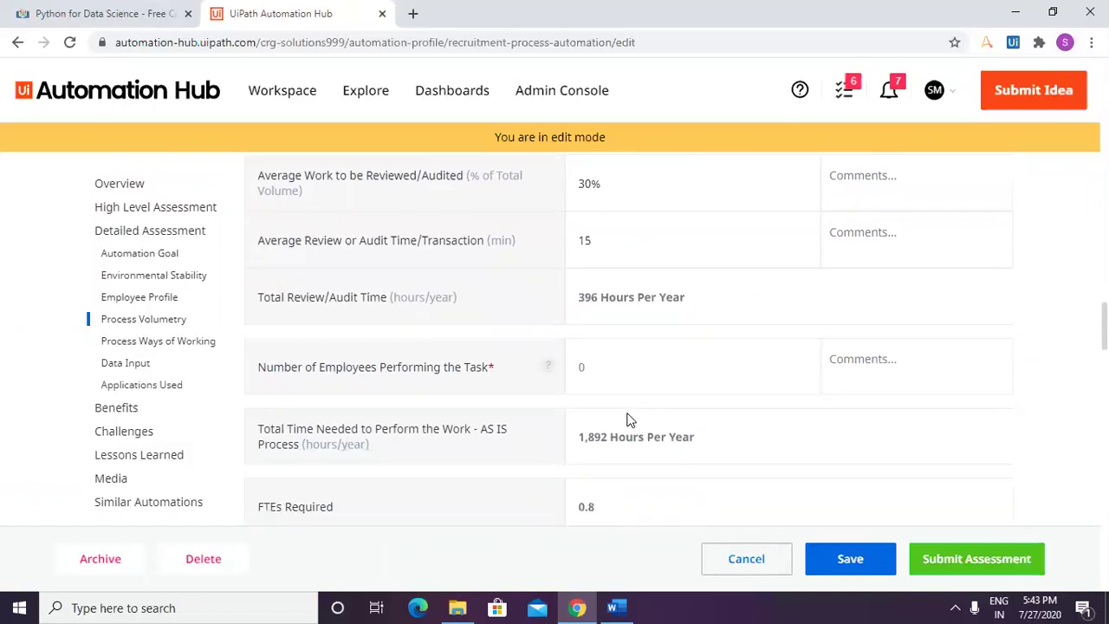
{"action": "left_click", "coordinate": [573, 365]}
{"action": "type", "text": "1"}
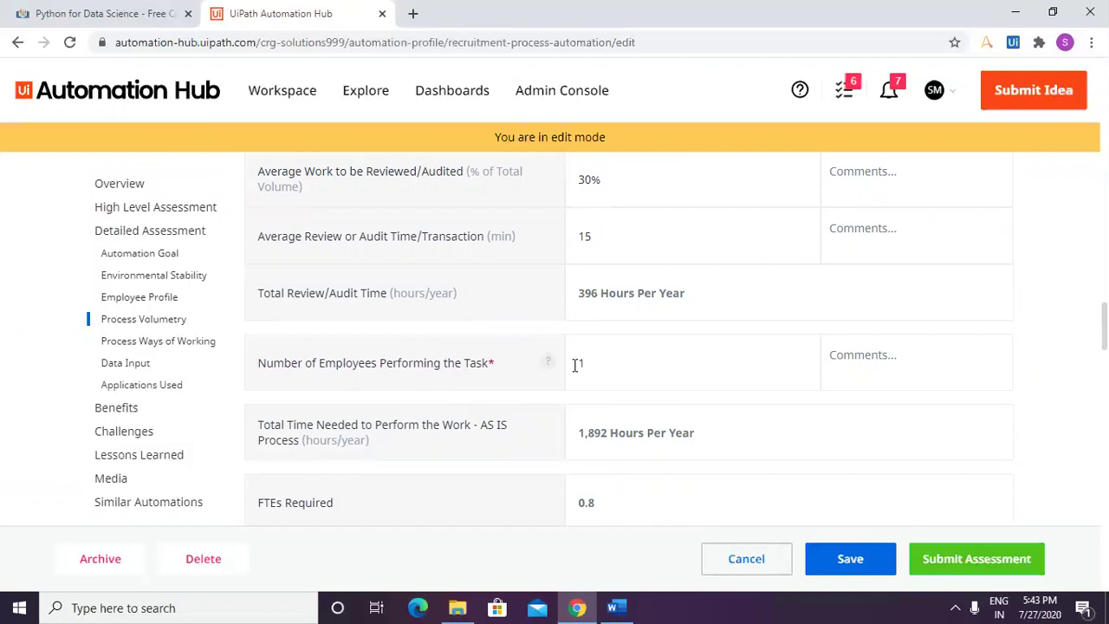
{"action": "key", "text": "BackSpace"}
{"action": "type", "text": "9"}
{"action": "key", "text": "BackSpace"}
{"action": "type", "text": "10"}
Step: Set Process Peaks to "Rare but predictable event (e.g. winter holidays/ yearly closing)" in the Process Ways of Working section
{"action": "scroll", "coordinate": [486, 446], "scroll_direction": "down", "scroll_amount": 2}
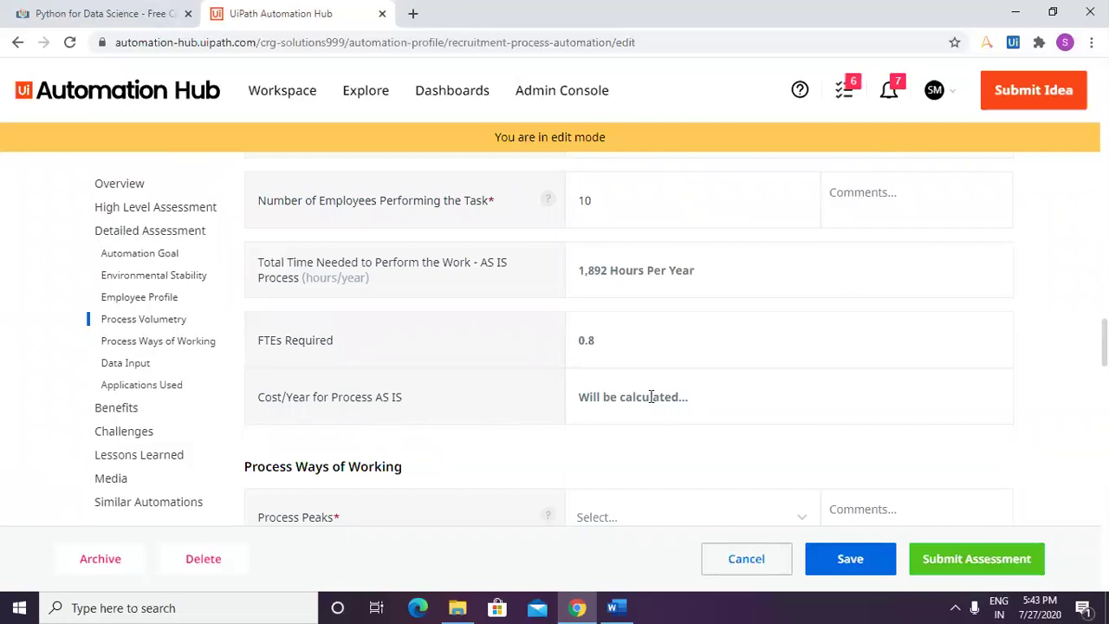
{"action": "scroll", "coordinate": [646, 396], "scroll_direction": "down", "scroll_amount": 1}
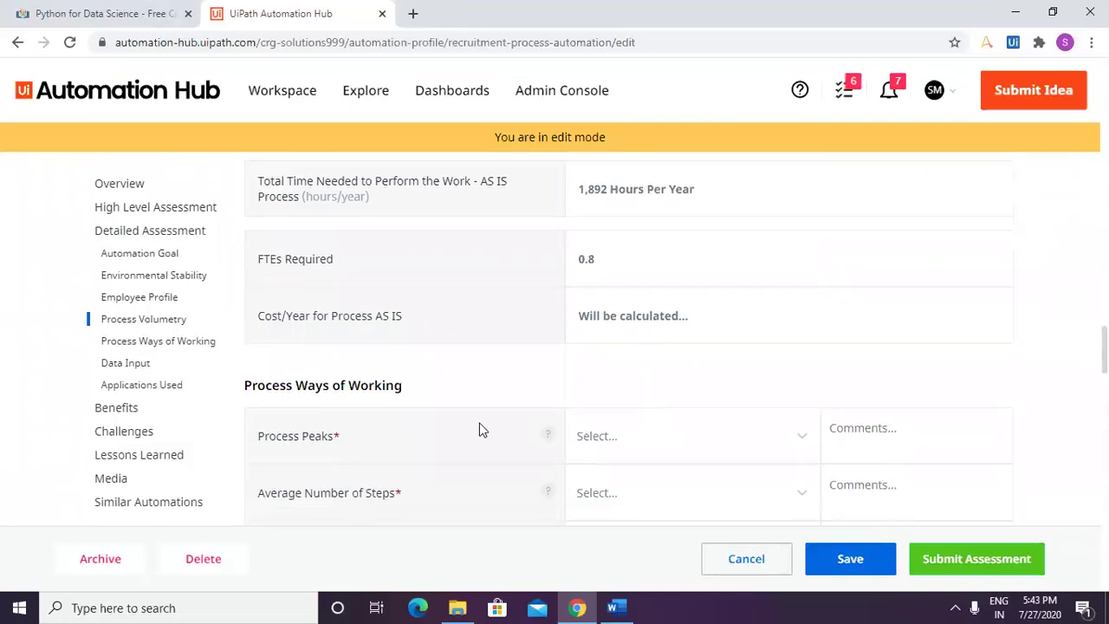
{"action": "left_click", "coordinate": [635, 447]}
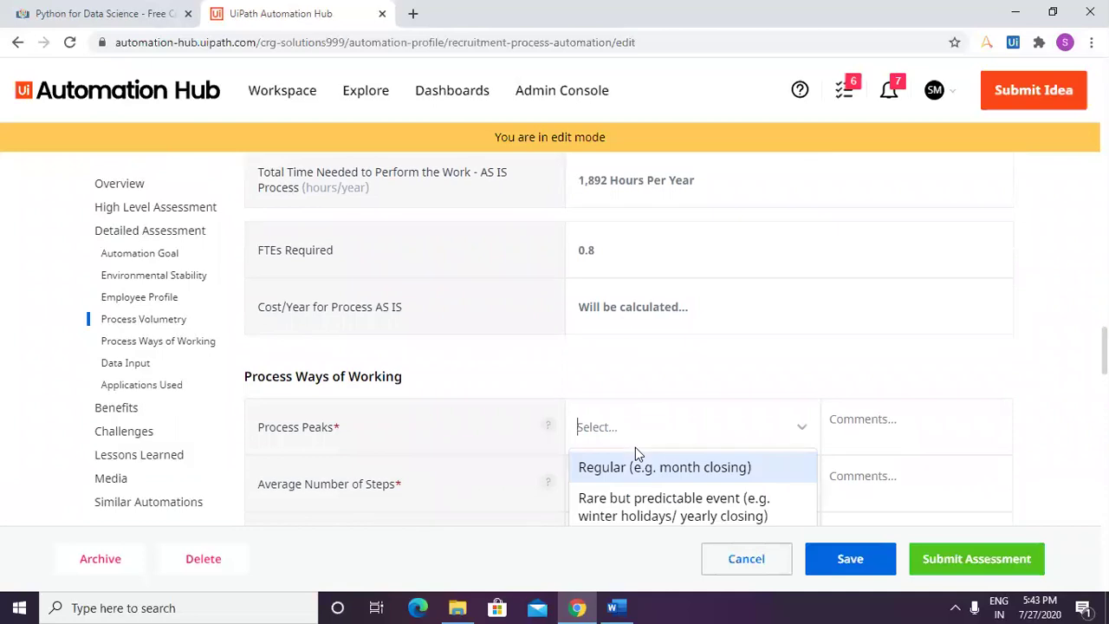
{"action": "left_click", "coordinate": [642, 500]}
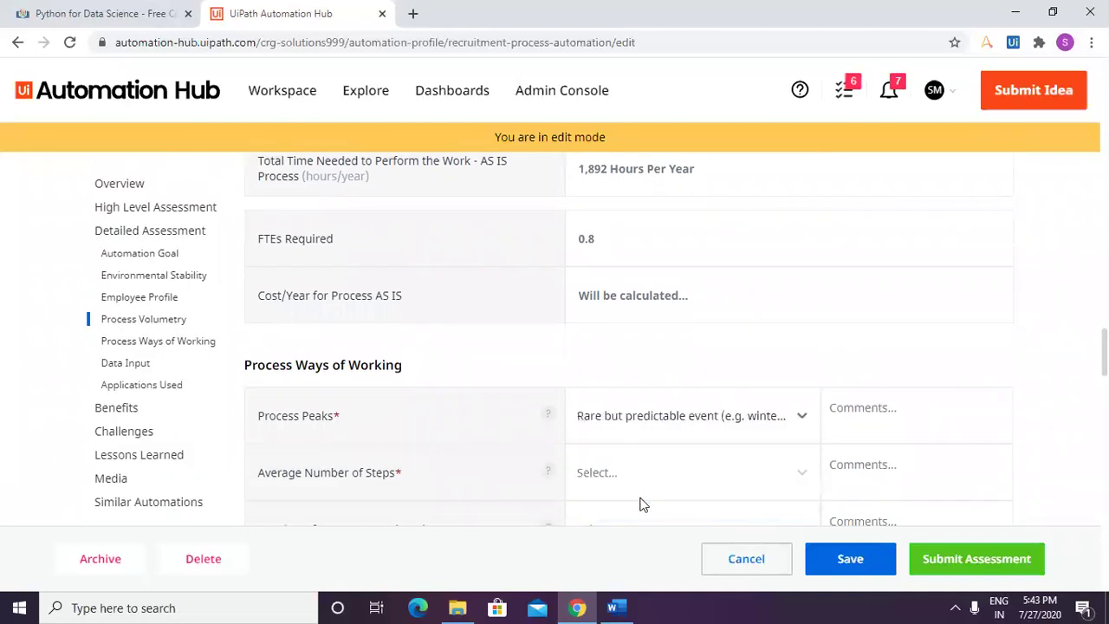
{"action": "left_click", "coordinate": [648, 424]}
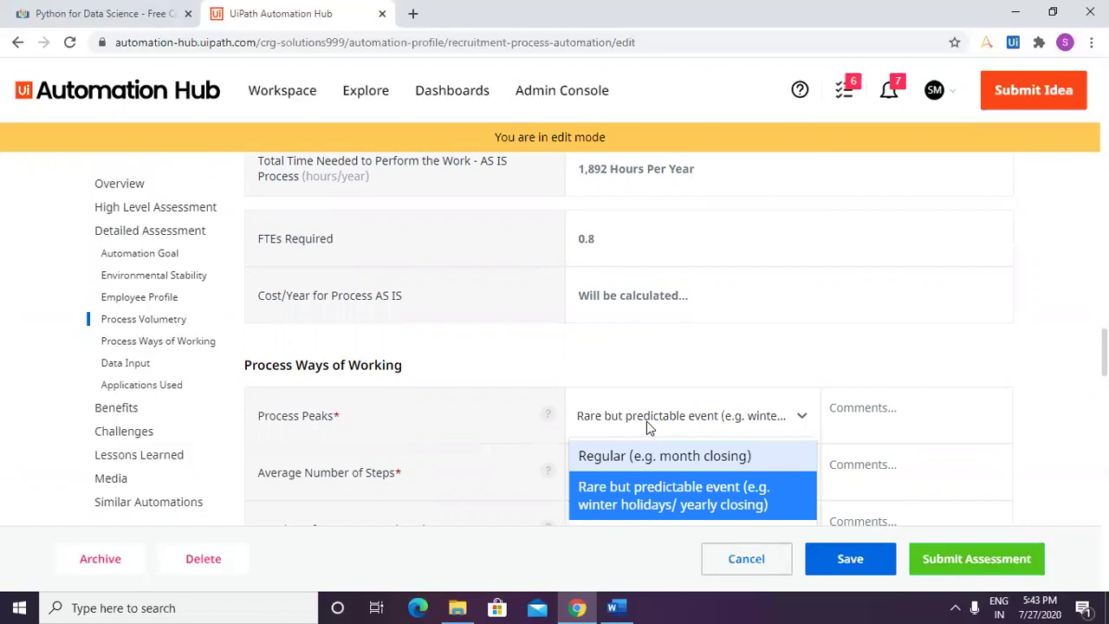
{"action": "left_click", "coordinate": [660, 505]}
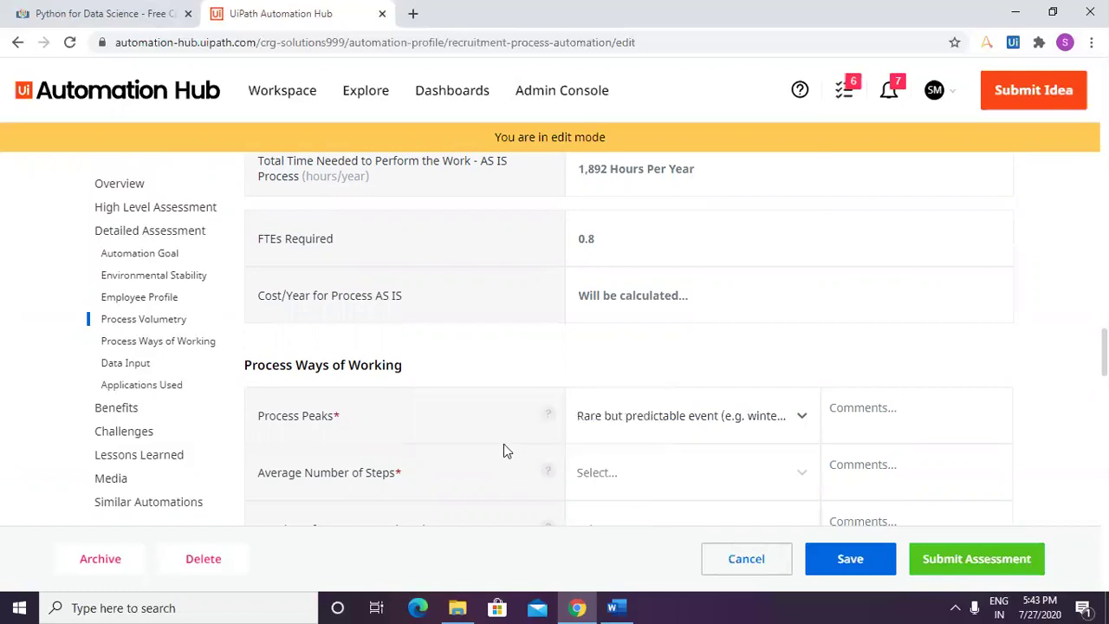
{"action": "scroll", "coordinate": [554, 425], "scroll_direction": "down", "scroll_amount": 1}
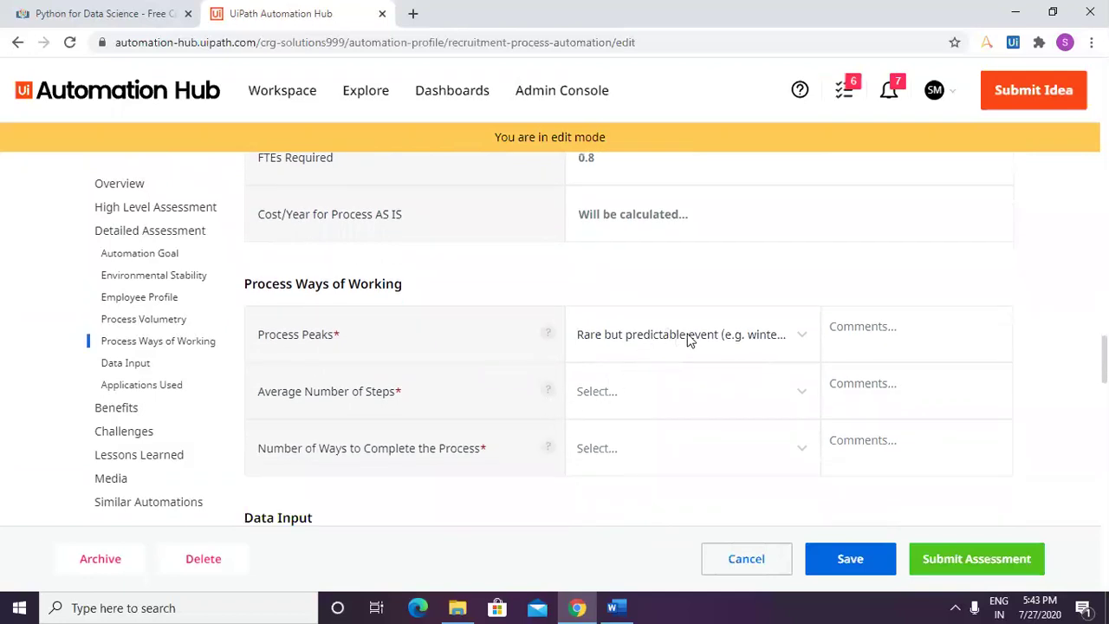
Step: Add the Process Peaks comment "mostly after appraisals or during new project launches"
{"action": "left_click", "coordinate": [845, 341]}
{"action": "type", "text": "mostly after appraisals or during"}
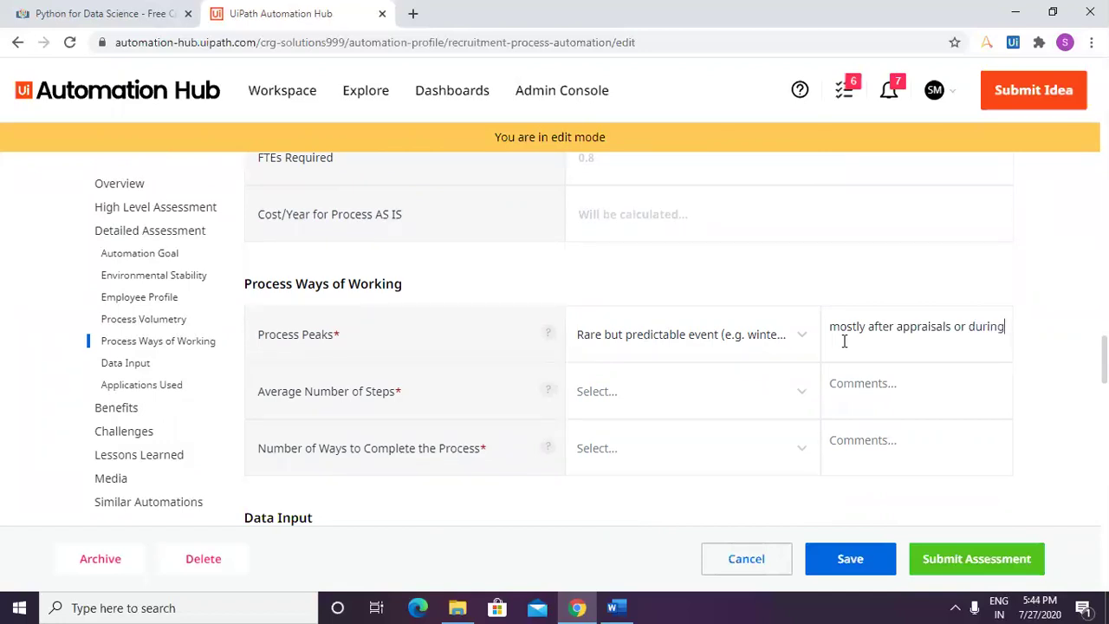
{"action": "type", "text": "new "}
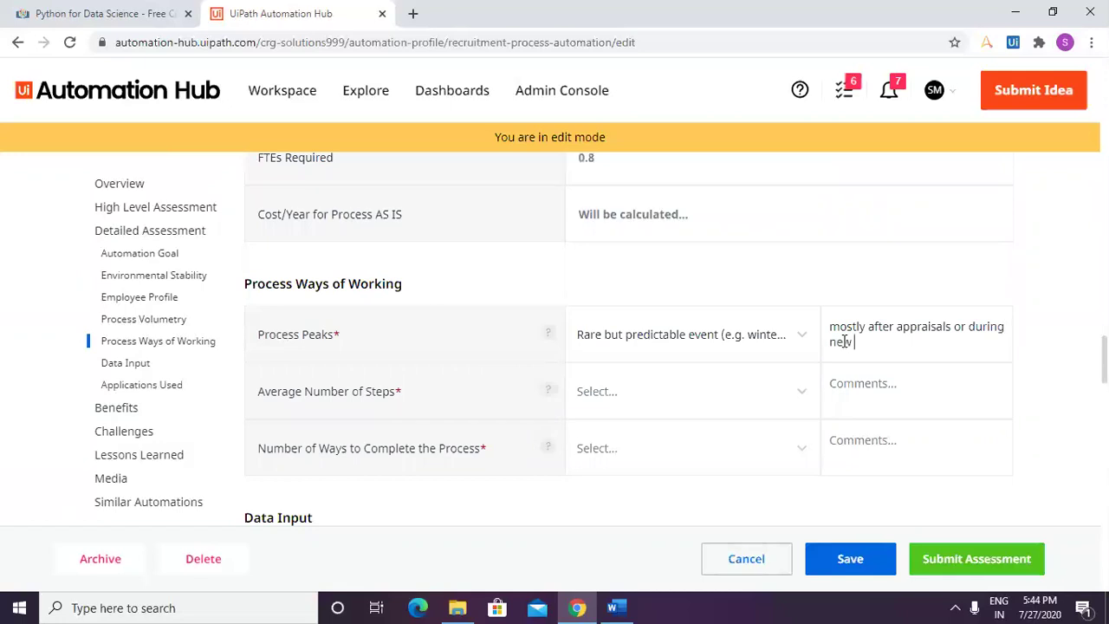
{"action": "type", "text": "project launches"}
Step: Set Average Number of Steps to "Between 20-50 Steps" and Number of Ways to Complete the Process to "Process is completed the same way every time"
{"action": "left_click", "coordinate": [669, 398]}
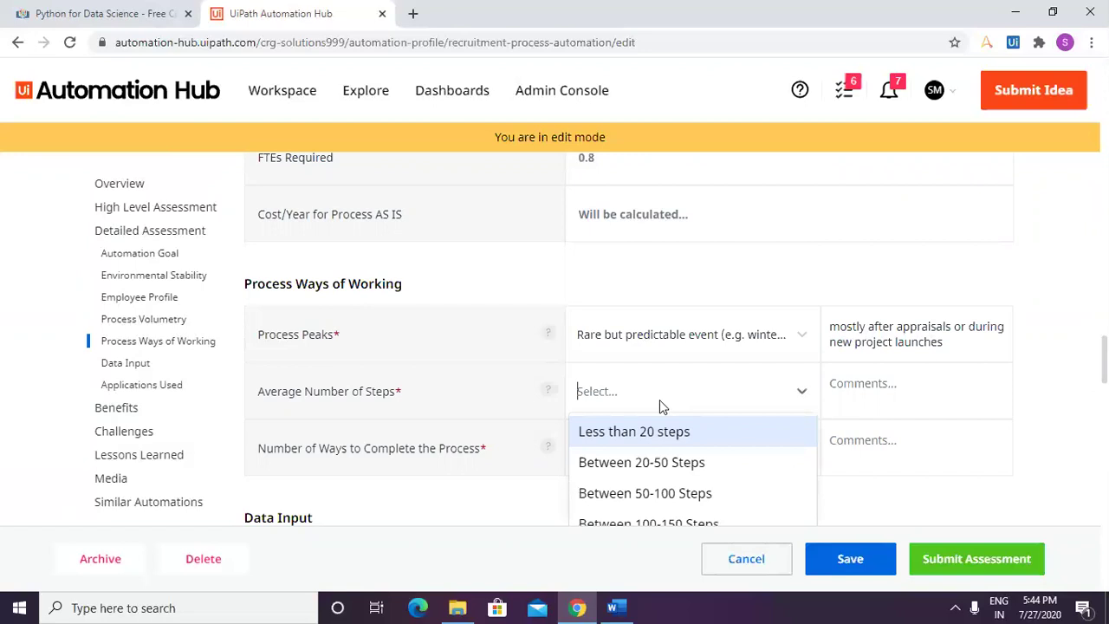
{"action": "left_click", "coordinate": [643, 462]}
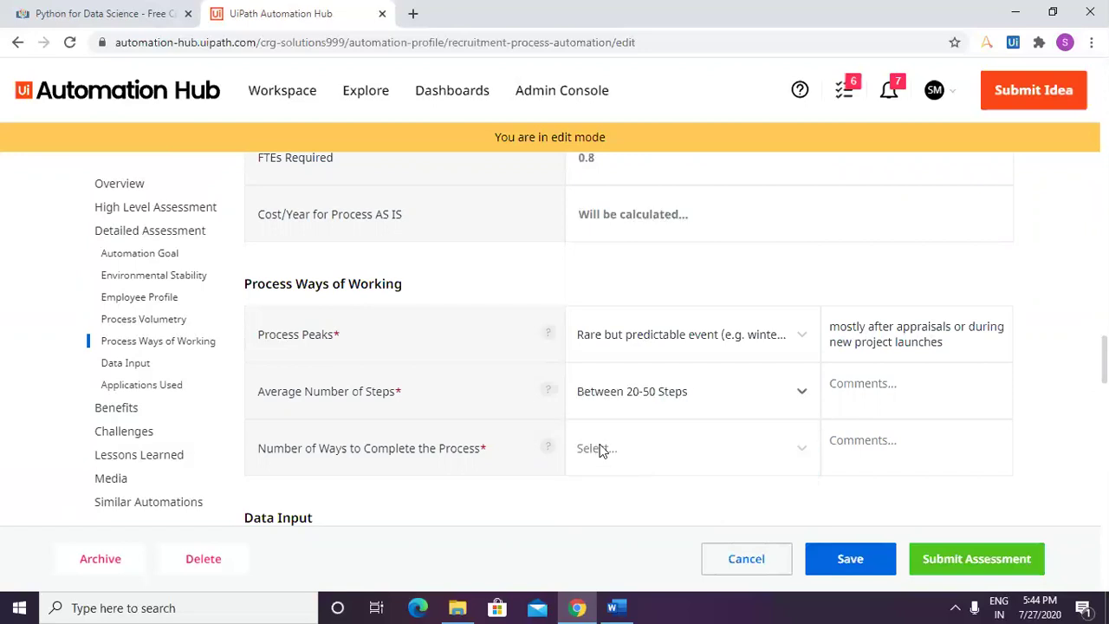
{"action": "left_click", "coordinate": [600, 451]}
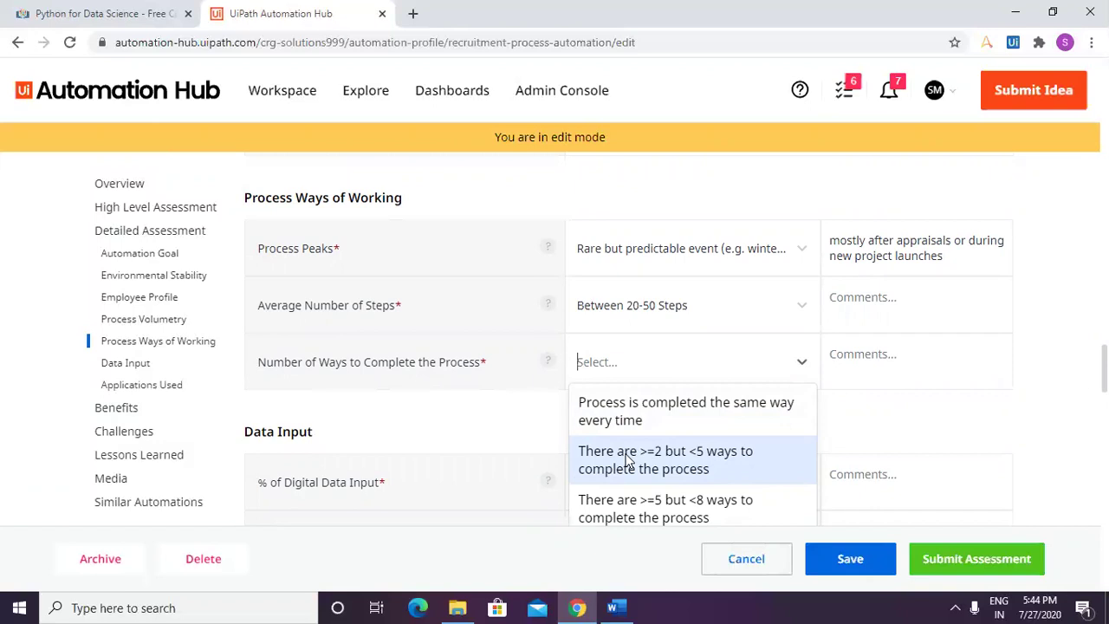
{"action": "left_click", "coordinate": [632, 420]}
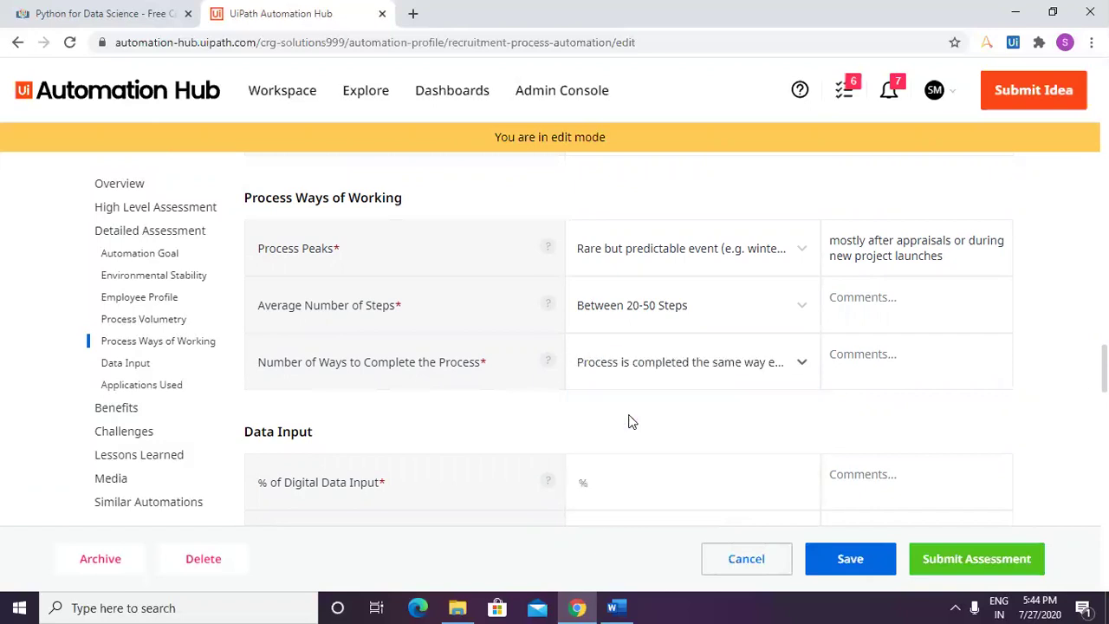
Step: In the Data Input section, set % of Digital Data Input to 100% and Scanned Data Input to Yes
{"action": "scroll", "coordinate": [653, 446], "scroll_direction": "down", "scroll_amount": 1}
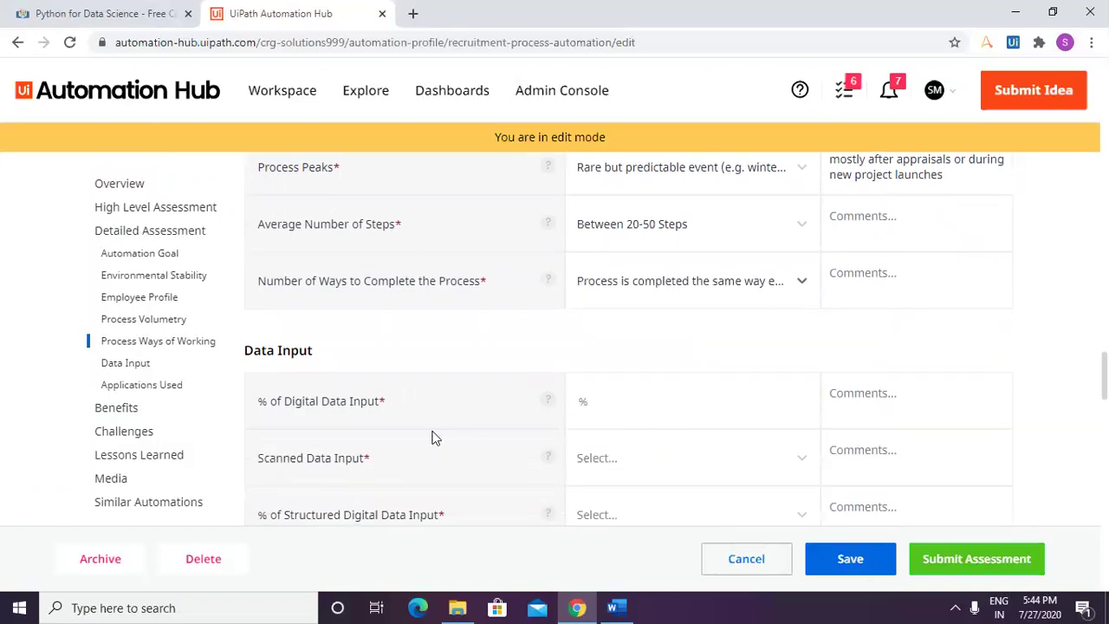
{"action": "left_click", "coordinate": [622, 406]}
{"action": "type", "text": "100"}
{"action": "left_click", "coordinate": [632, 463]}
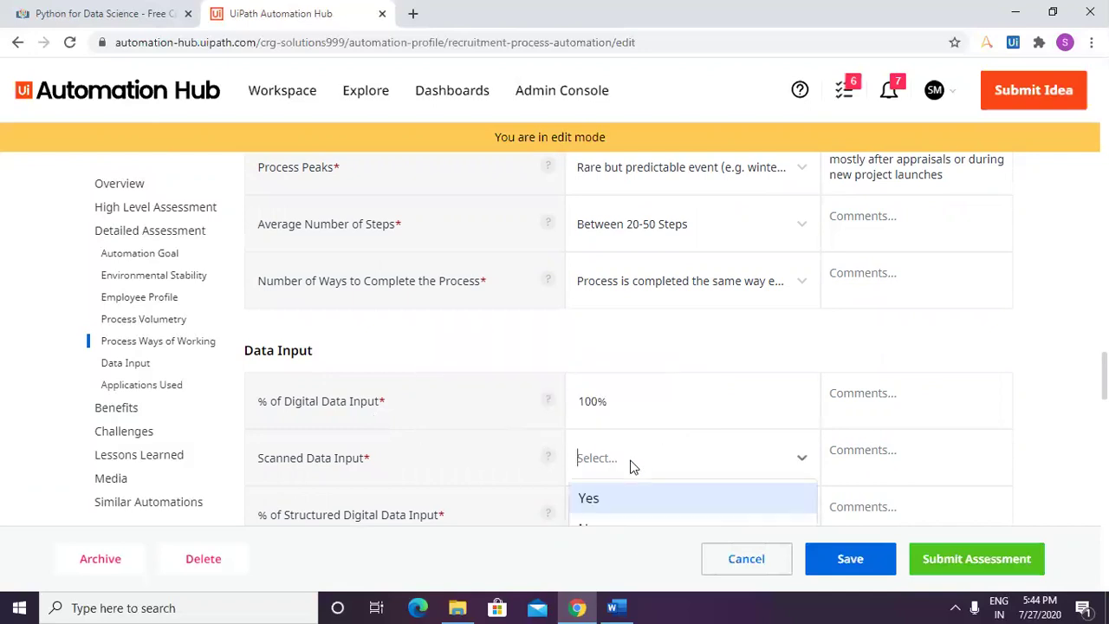
{"action": "left_click", "coordinate": [630, 502]}
Step: Set % of Structured Digital Data Input to 60%-80% and open the list of available applications under Applications Used
{"action": "scroll", "coordinate": [604, 477], "scroll_direction": "down", "scroll_amount": 2}
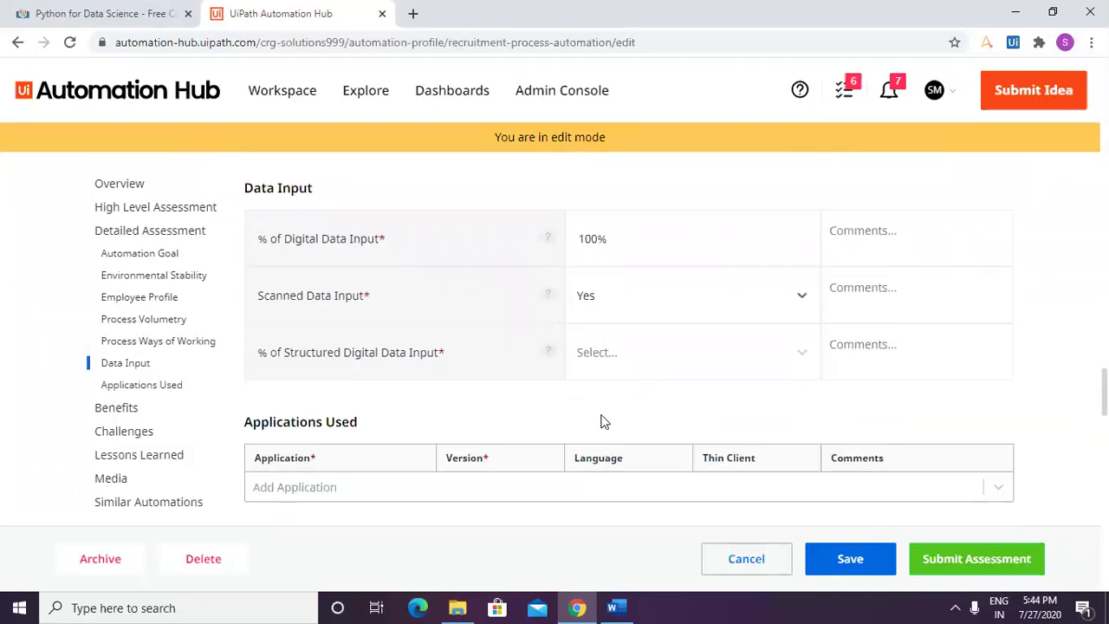
{"action": "left_click", "coordinate": [606, 355]}
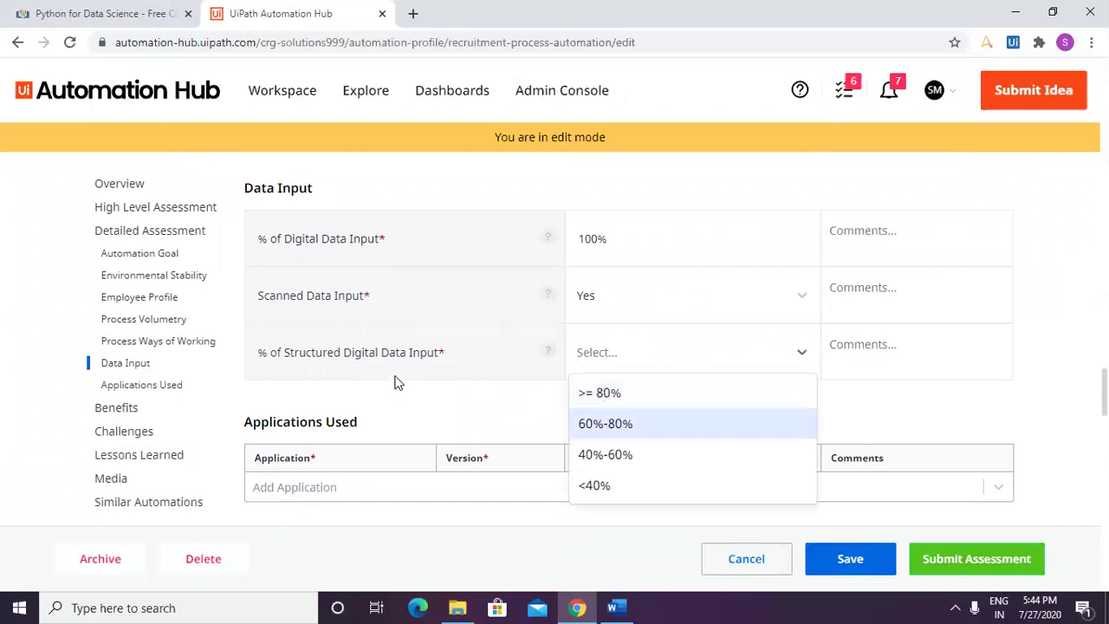
{"action": "left_click", "coordinate": [606, 429]}
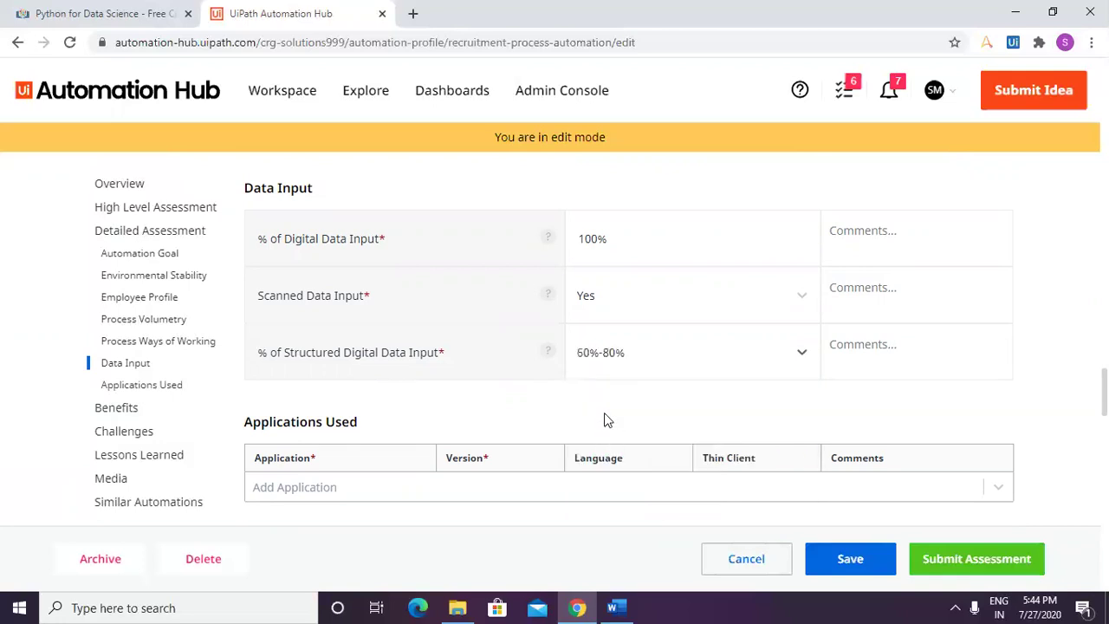
{"action": "left_click", "coordinate": [606, 361]}
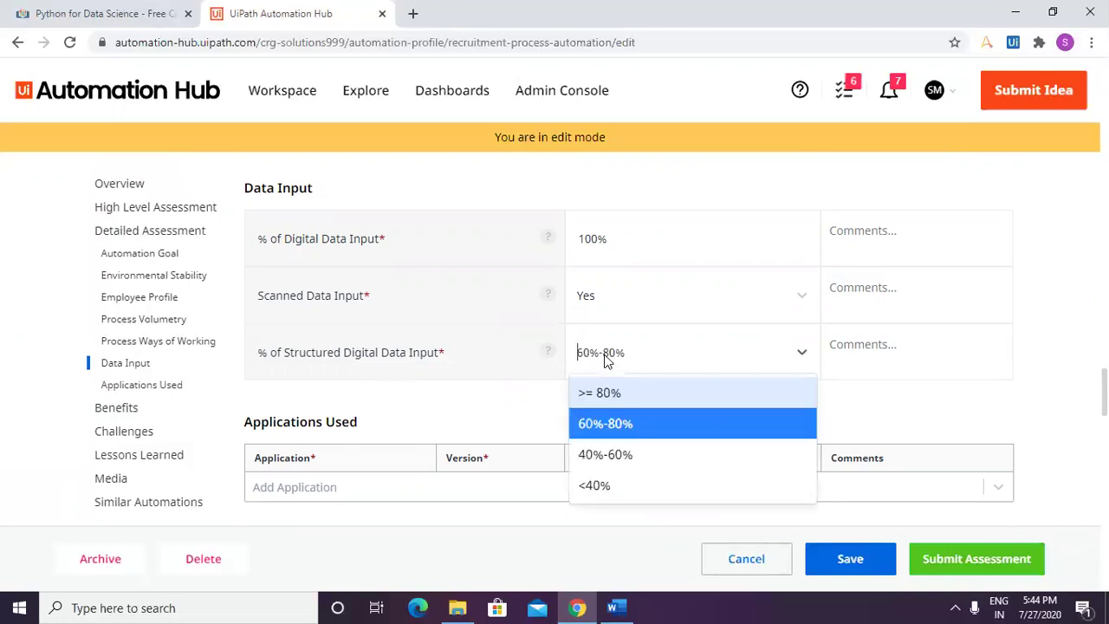
{"action": "left_click", "coordinate": [605, 360]}
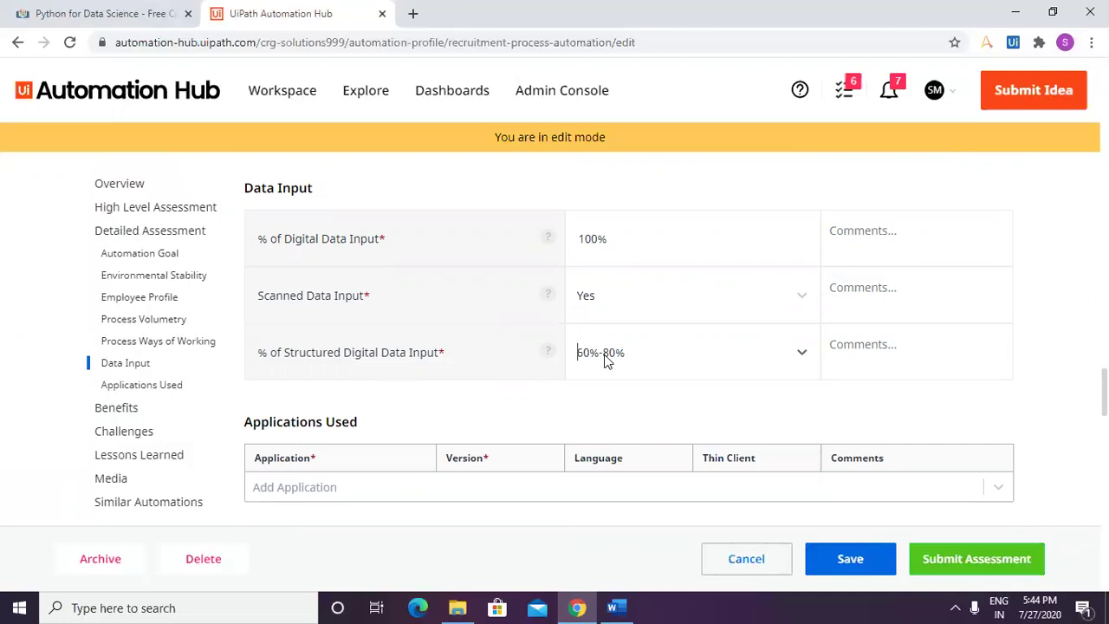
{"action": "scroll", "coordinate": [435, 404], "scroll_direction": "down", "scroll_amount": 1}
{"action": "left_click", "coordinate": [310, 406]}
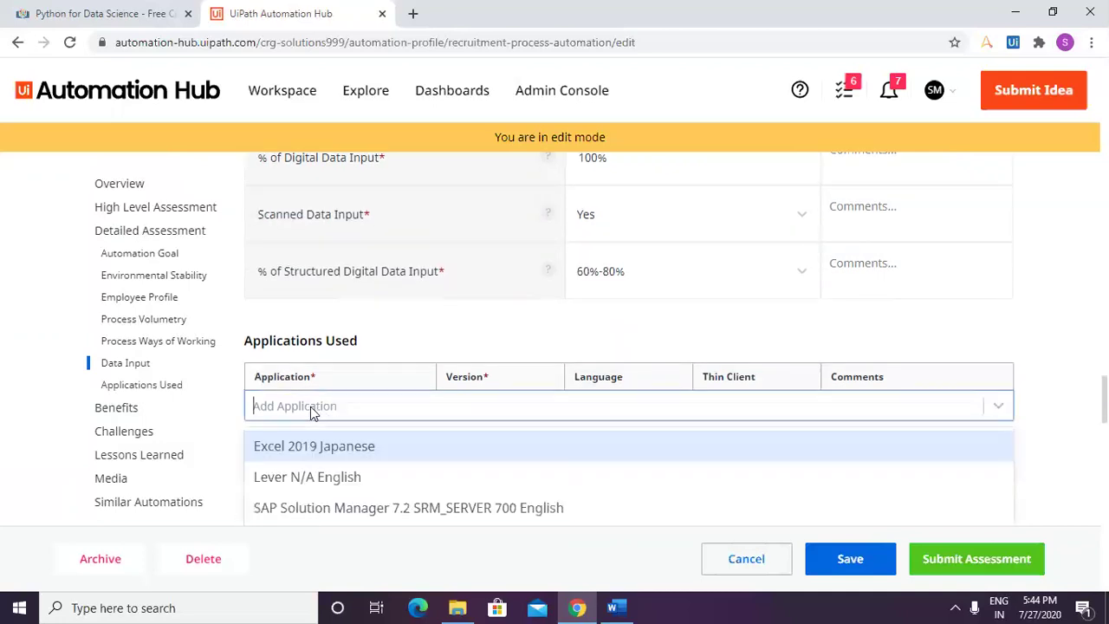
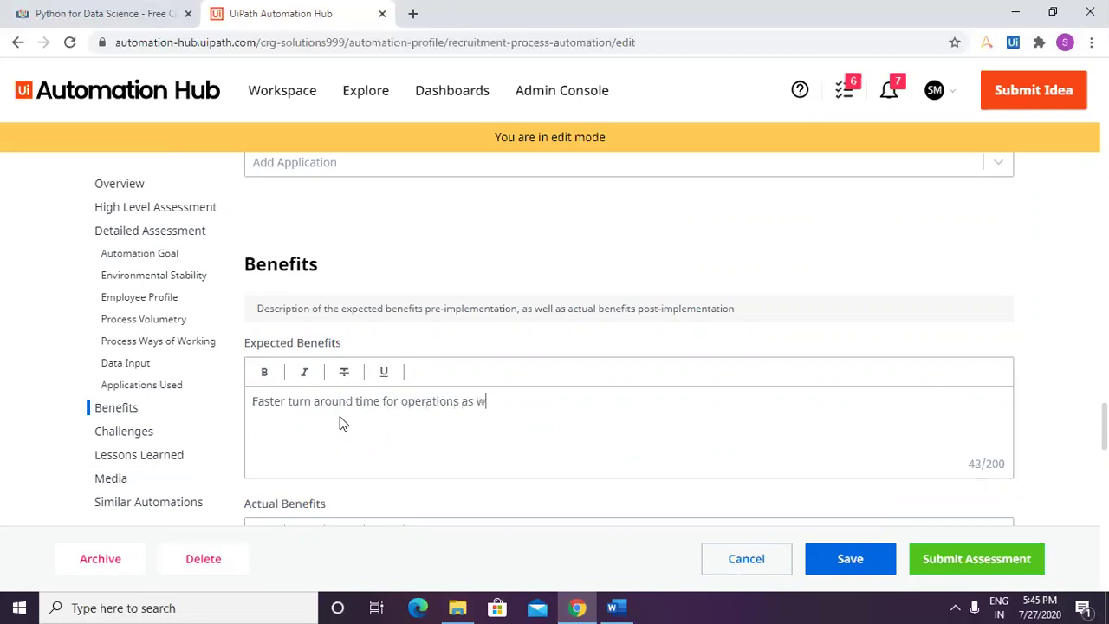
Step: End the first Expected Benefits line after "Faster turn around time for operations" and add the line "Wonderful recruitment experience for Recruits"
{"action": "type", "text": "d"}
{"action": "key", "text": "ctrl+BackSpace"}
{"action": "key", "text": "BackSpace"}
{"action": "key", "text": "BackSpace"}
{"action": "key", "text": "BackSpace"}
{"action": "key", "text": "BackSpace"}
{"action": "key", "text": "BackSpace"}
{"action": "key", "text": "BackSpace"}
{"action": "key", "text": "BackSpace"}
{"action": "key", "text": "BackSpace"}
{"action": "key", "text": "BackSpace"}
{"action": "key", "text": "BackSpace"}
{"action": "key", "text": "BackSpace"}
{"action": "key", "text": "Return"}
{"action": "type", "text": "Wonderful recruitm"}
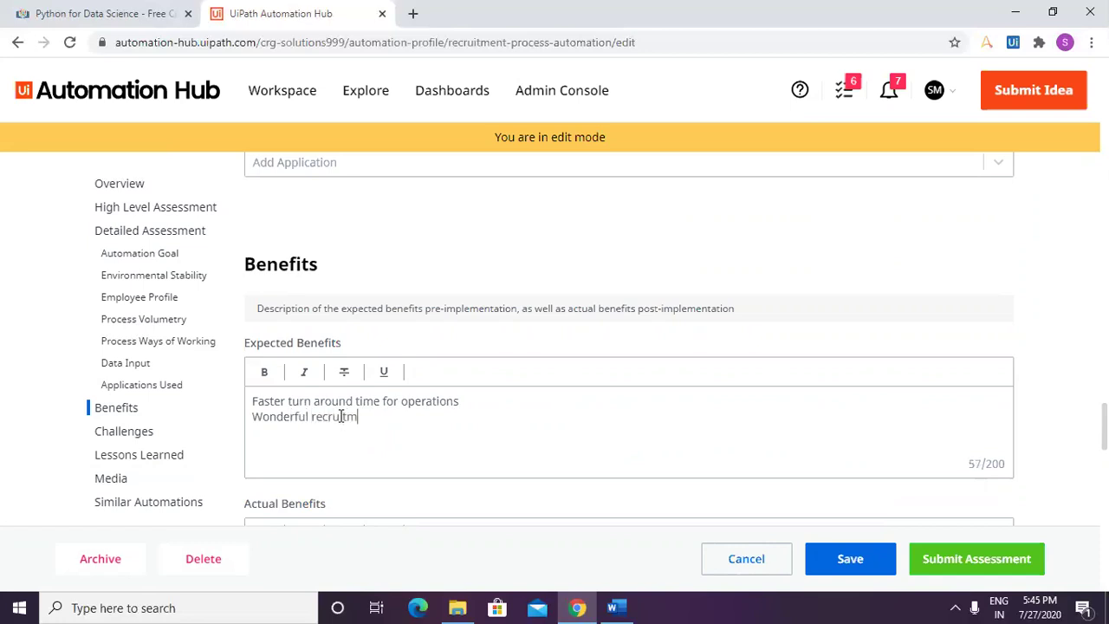
{"action": "type", "text": "ent experience for Re"}
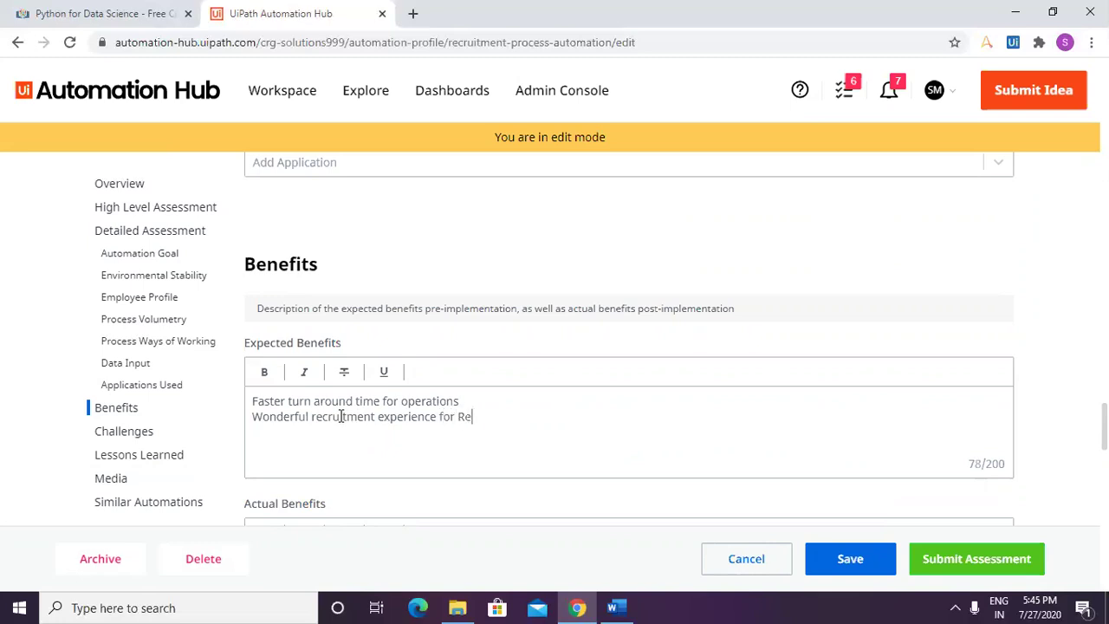
{"action": "type", "text": "cruits"}
Step: Add the Expected Benefits lines "Database created for Further evaluations and references" and "Improve Morale of HR department"
{"action": "key", "text": "Return"}
{"action": "type", "text": "Database crea"}
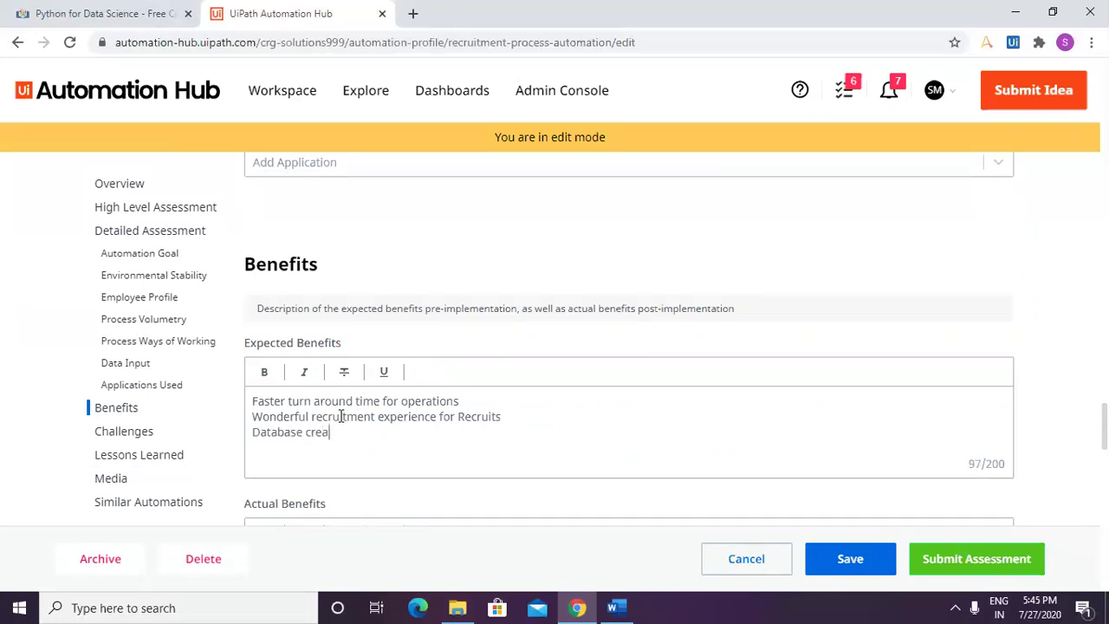
{"action": "type", "text": "ted for Further evaluations a"}
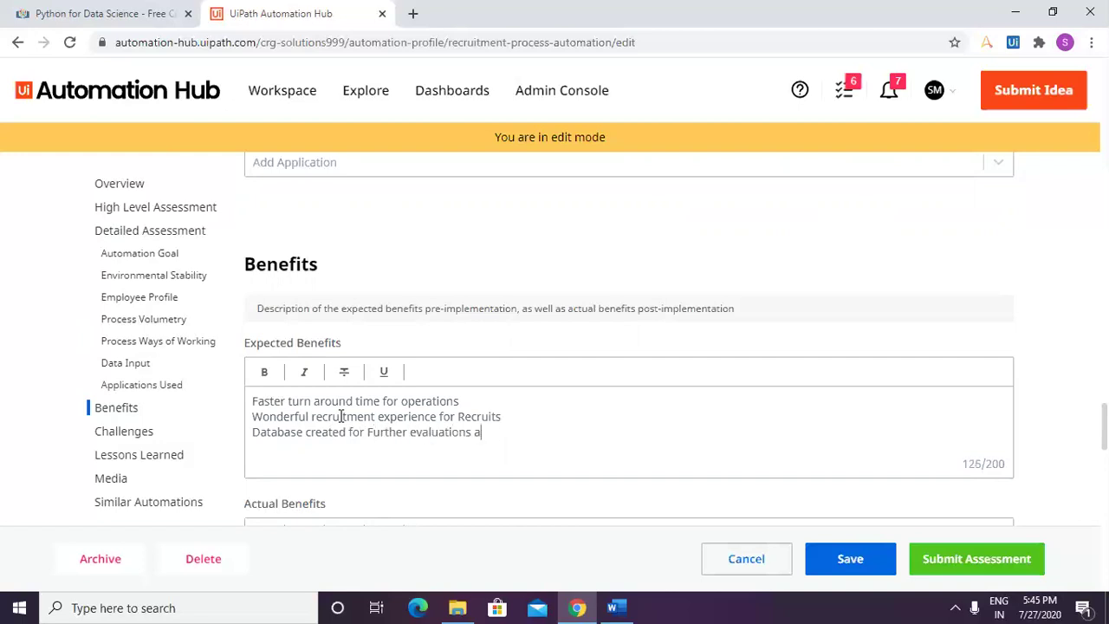
{"action": "type", "text": "nd references"}
{"action": "key", "text": "Return"}
{"action": "type", "text": "Improve"}
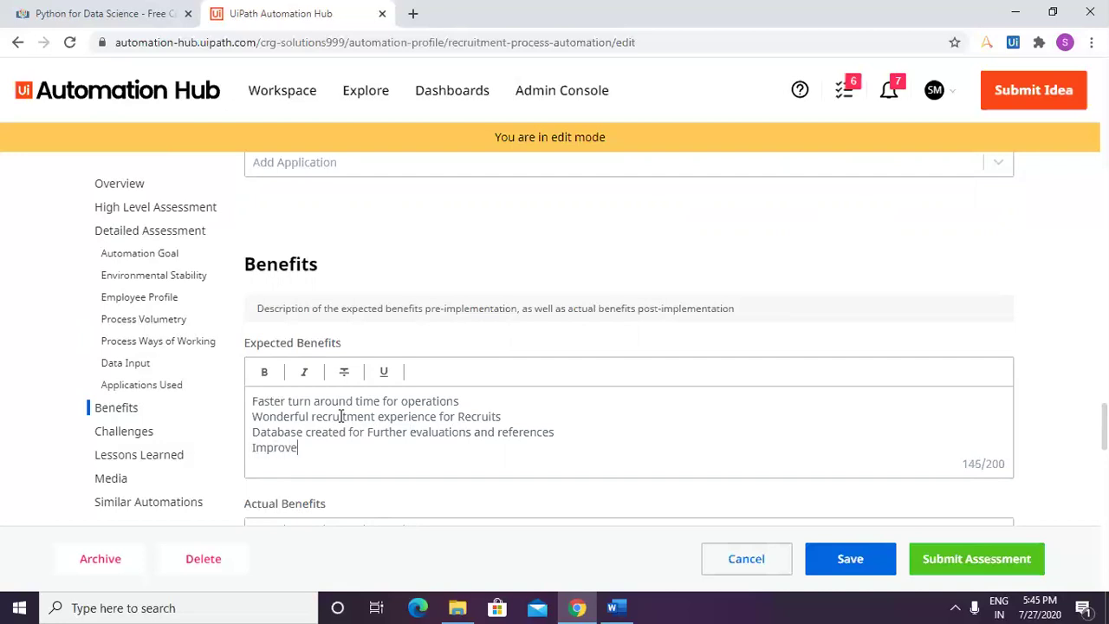
{"action": "type", "text": " Morale of HR department"}
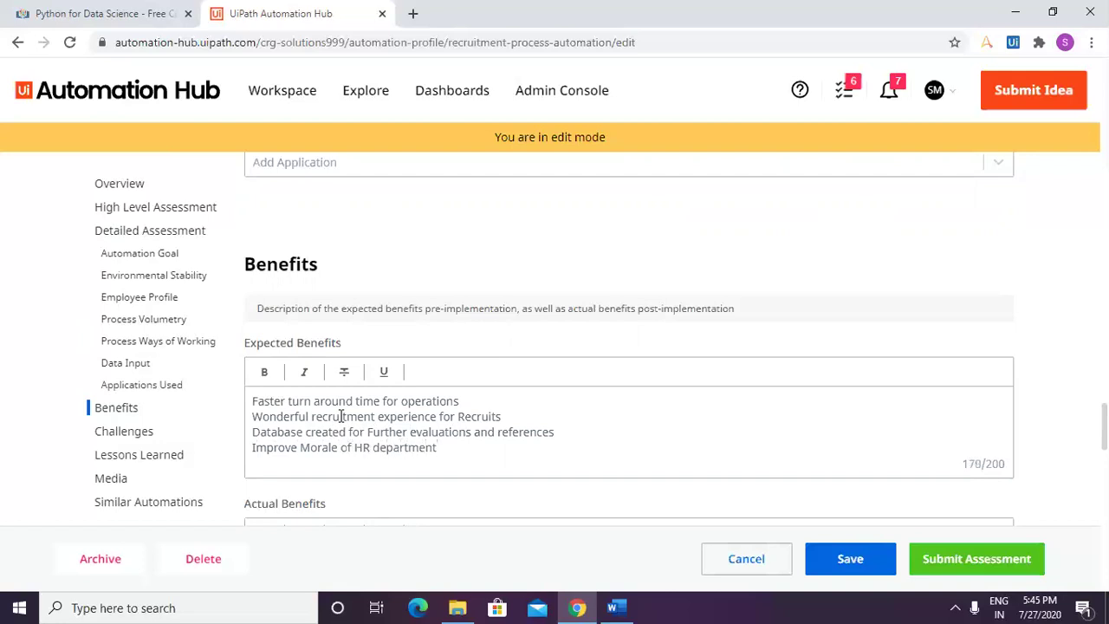
Step: Enter "Improved Recruitment response time" and "Improved Closures for Recruitment requests" as the first two lines of Actual Benefits
{"action": "scroll", "coordinate": [537, 418], "scroll_direction": "down", "scroll_amount": 3}
{"action": "left_click", "coordinate": [291, 340]}
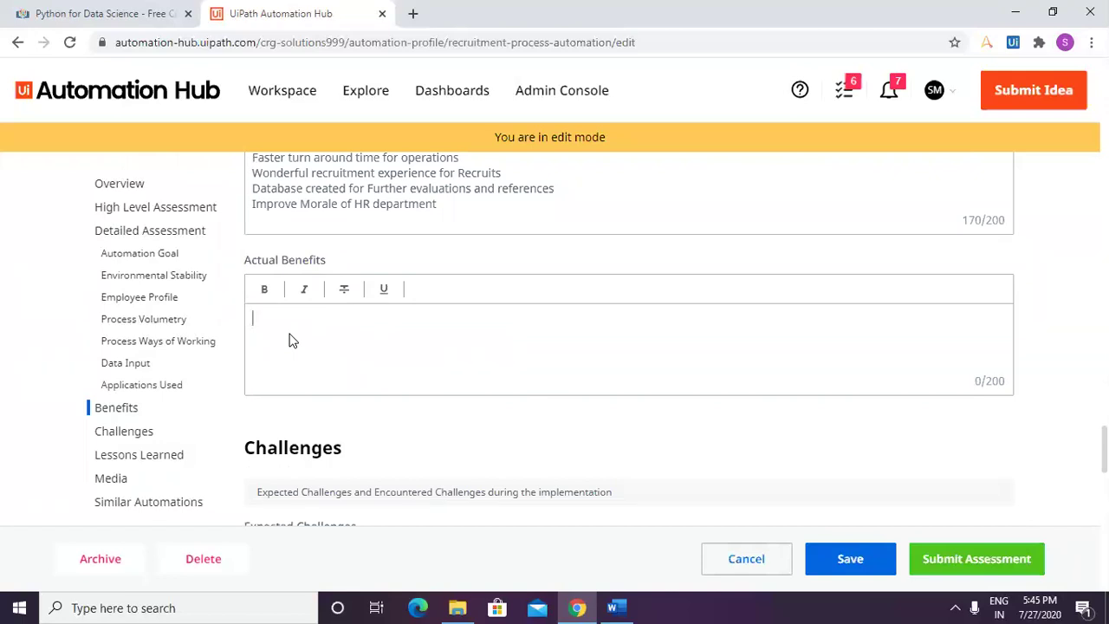
{"action": "type", "text": "Recruitment re"}
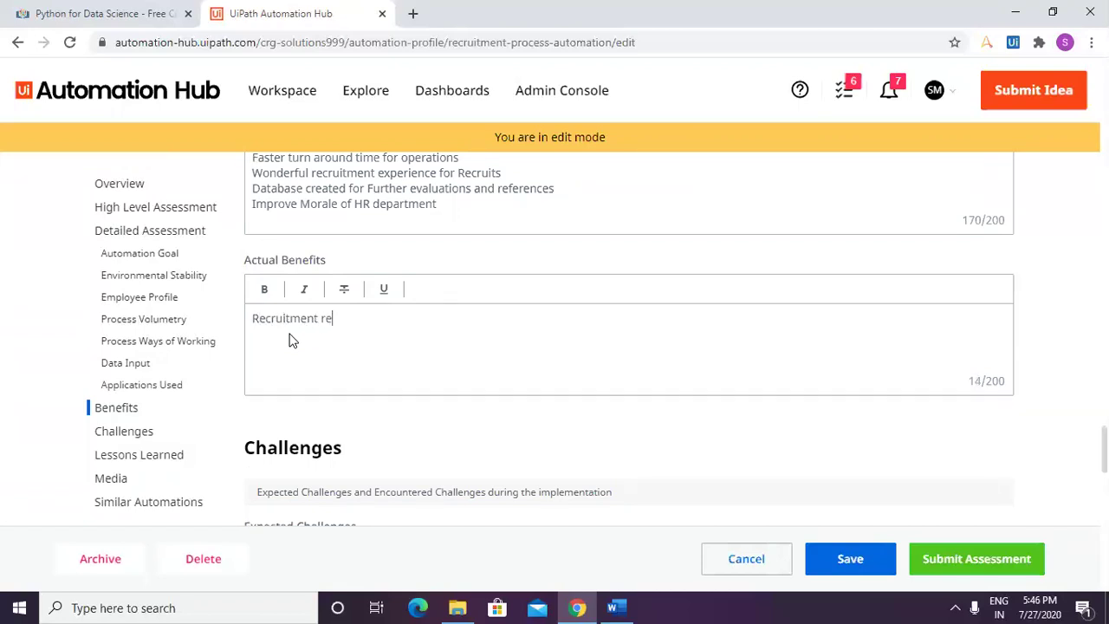
{"action": "type", "text": "sponse time"}
{"action": "left_click", "coordinate": [251, 318]}
{"action": "type", "text": "Improved"}
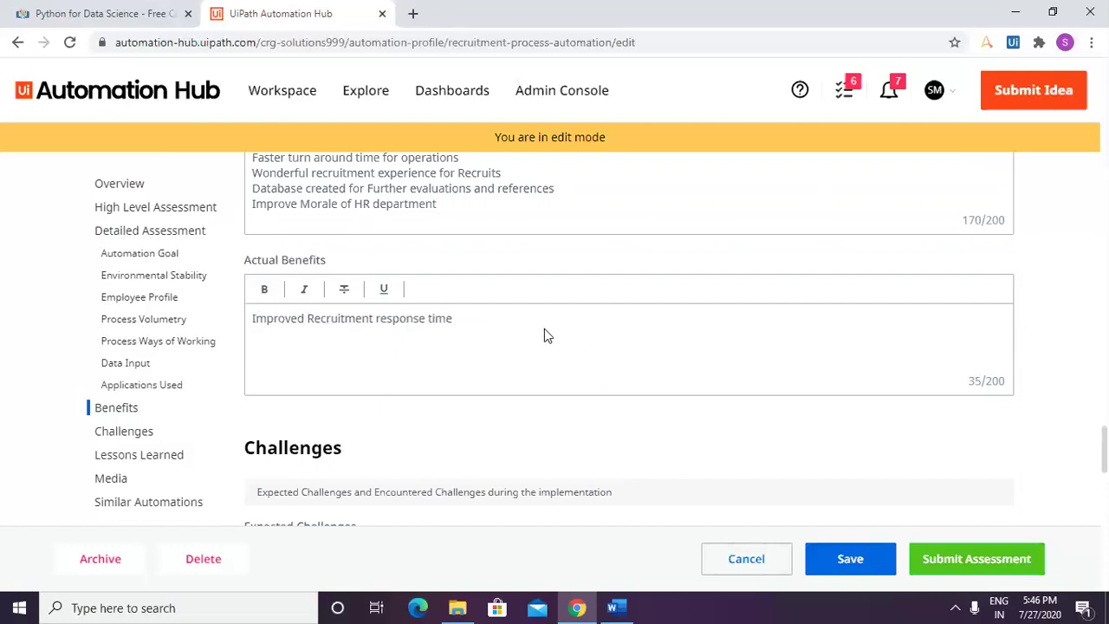
{"action": "key", "text": "Return"}
{"action": "type", "text": "Improved Closures for "}
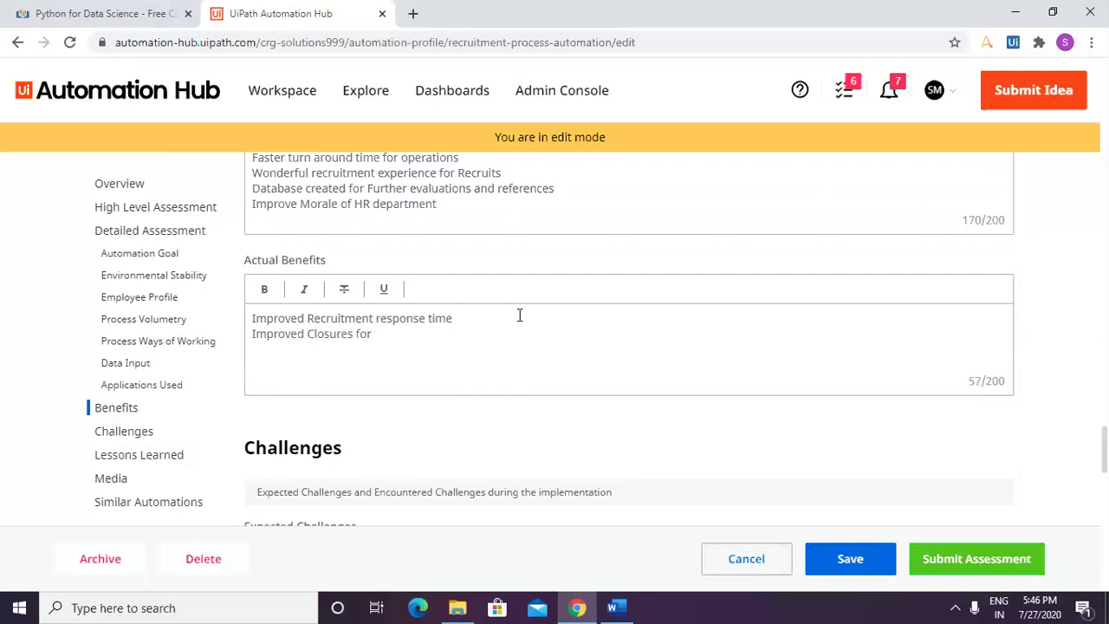
{"action": "type", "text": "Recruitment requests "}
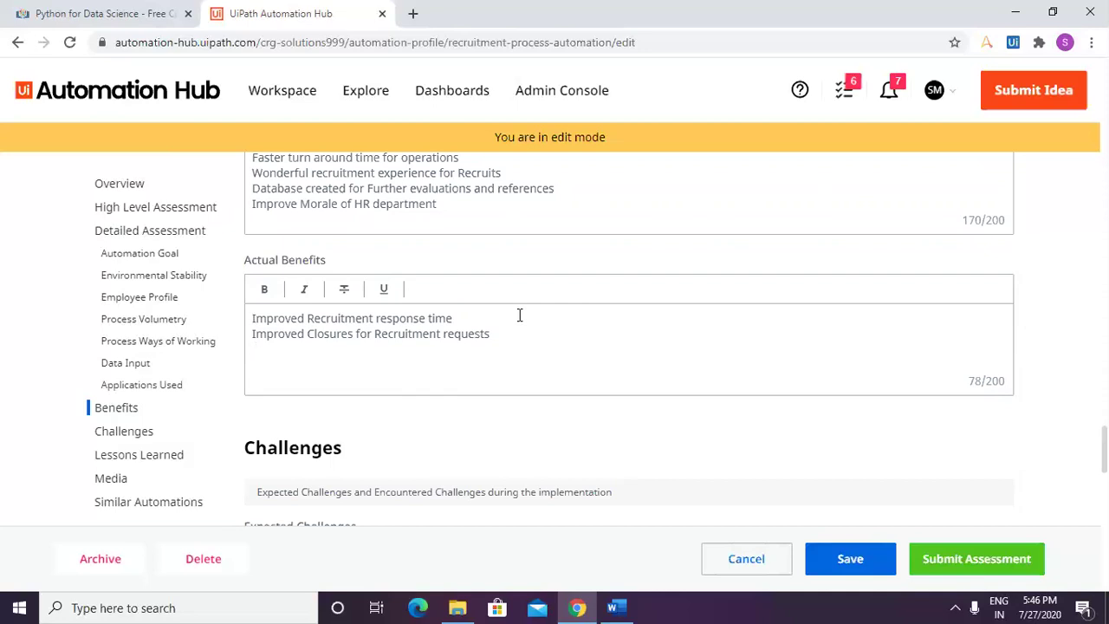
Step: Add "Accurate evaluation of recruits" as the third line of Actual Benefits
{"action": "type", "text": "Accurate evaluatin "}
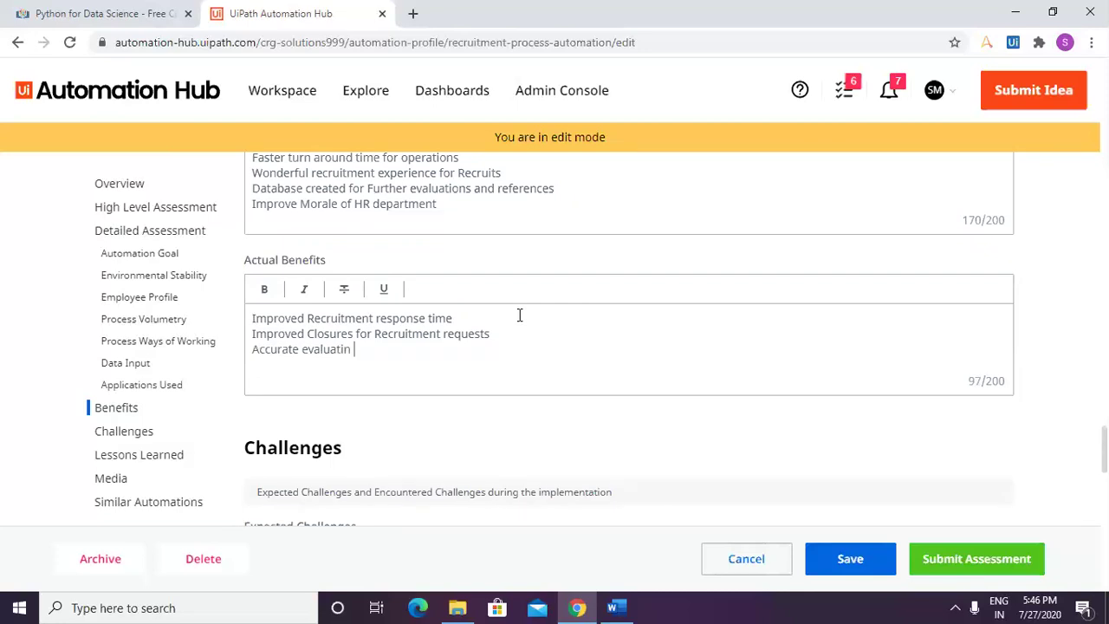
{"action": "type", "text": "of recruits, human"}
{"action": "key", "text": "BackSpace"}
{"action": "key", "text": "BackSpace"}
{"action": "key", "text": "BackSpace"}
{"action": "key", "text": "BackSpace"}
{"action": "key", "text": "BackSpace"}
{"action": "key", "text": "BackSpace"}
{"action": "key", "text": "BackSpace"}
Step: Add "Less than 5% error rate to be achieved" as the last line of Actual Benefits
{"action": "type", "text": "Less than "}
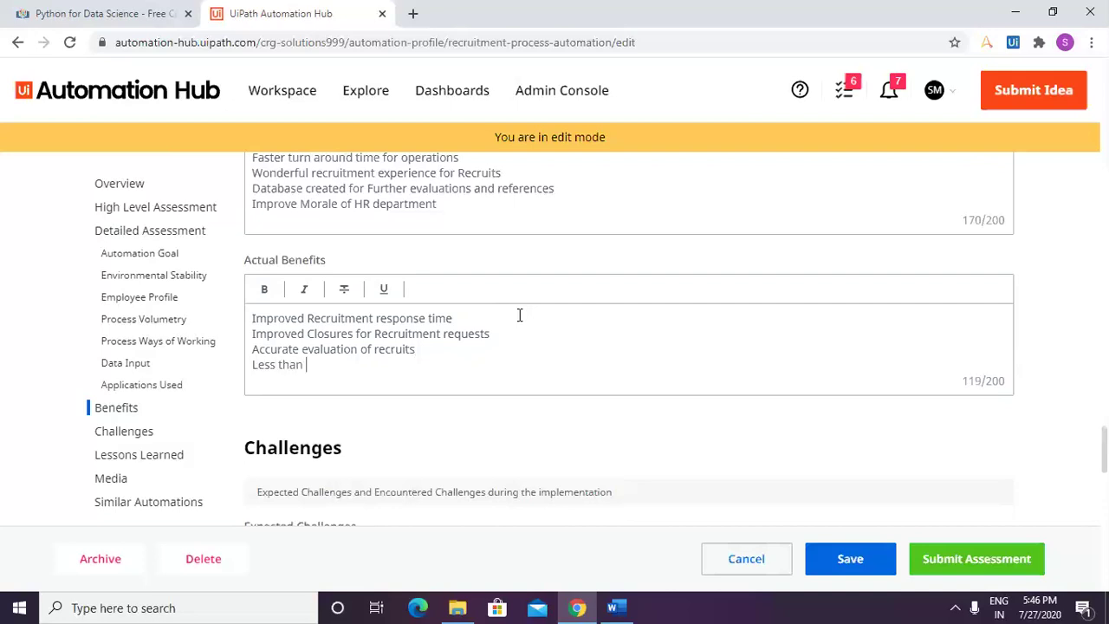
{"action": "type", "text": "5% error rate to be acheive"}
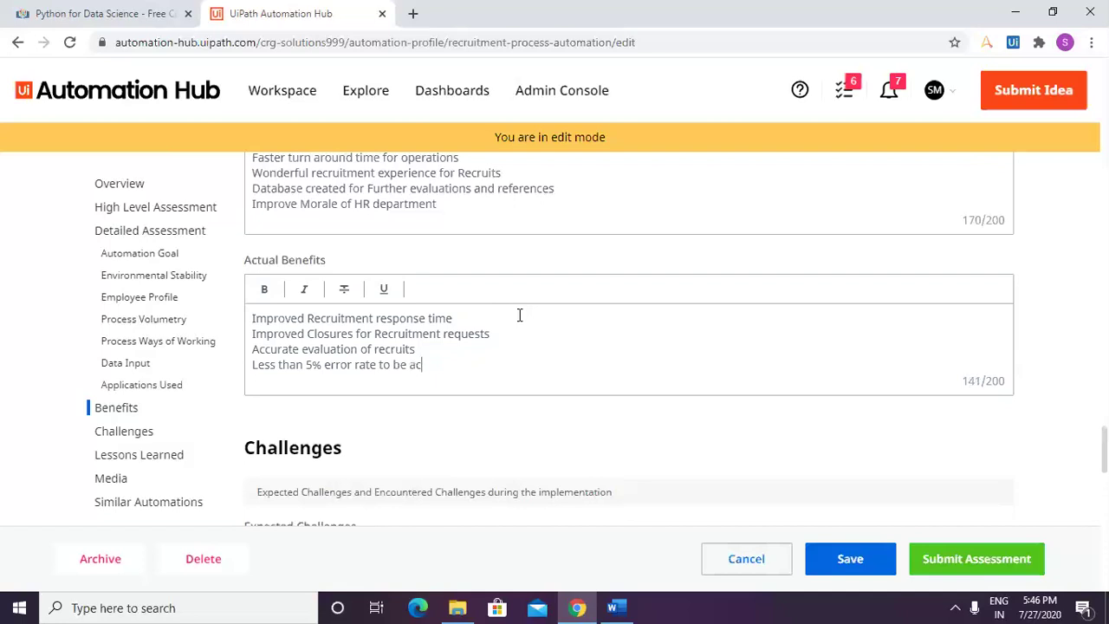
{"action": "key", "text": "BackSpace"}
{"action": "key", "text": "BackSpace"}
{"action": "key", "text": "BackSpace"}
{"action": "key", "text": "BackSpace"}
{"action": "type", "text": "ieved."}
{"action": "key", "text": "BackSpace"}
Step: Enter "Lot of Unstructured data" as the first line of Expected Challenges
{"action": "scroll", "coordinate": [528, 412], "scroll_direction": "down", "scroll_amount": 2}
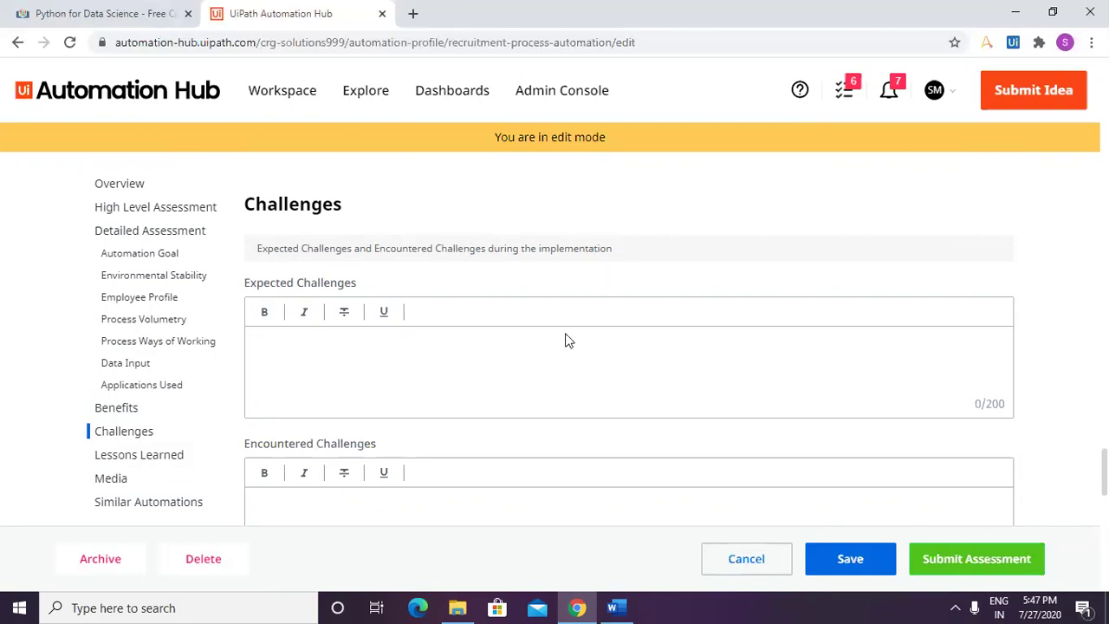
{"action": "left_click", "coordinate": [362, 356]}
{"action": "type", "text": "Lot of Unstru"}
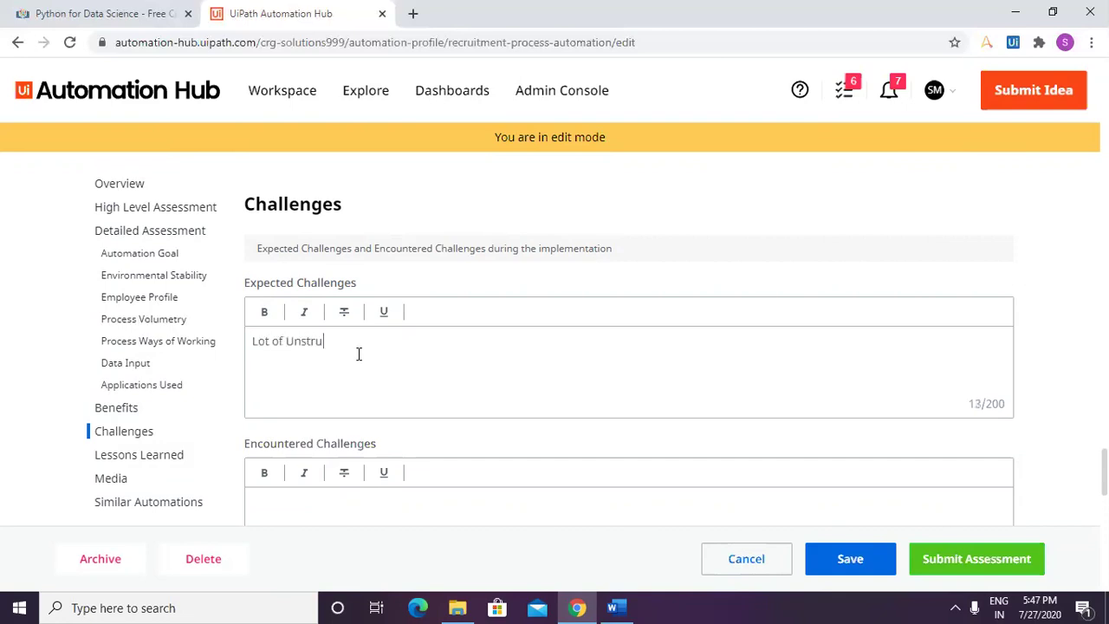
{"action": "type", "text": "ctured data"}
Step: Add the Expected Challenges line "Various templates required to be reviewed for mulitple roles"
{"action": "key", "text": "Return"}
{"action": "type", "text": "H"}
{"action": "key", "text": "BackSpace"}
{"action": "type", "text": "FVari"}
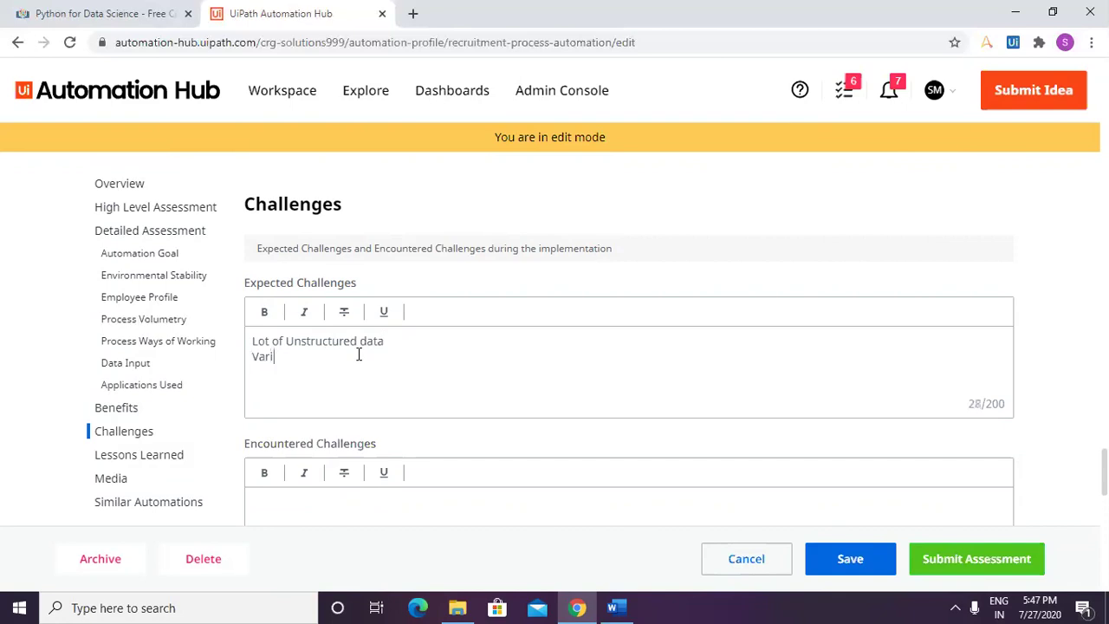
{"action": "type", "text": "ous templet"}
{"action": "type", "text": "es required "}
{"action": "type", "text": "to be reviewd"}
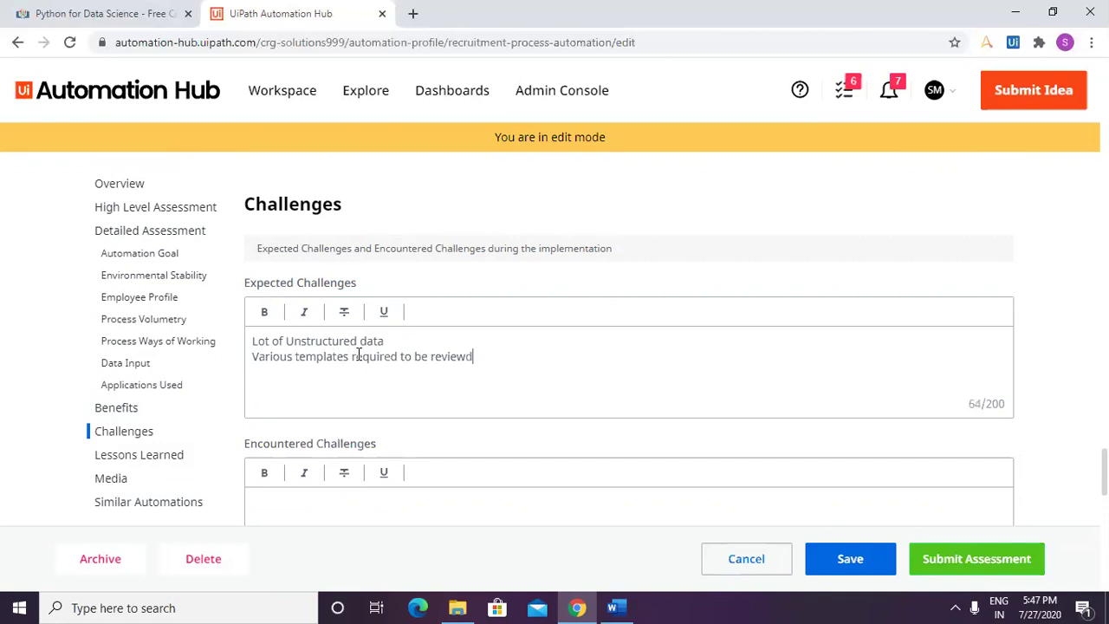
{"action": "key", "text": "BackSpace"}
{"action": "type", "text": "ed or"}
{"action": "key", "text": "BackSpace"}
{"action": "key", "text": "BackSpace"}
{"action": "type", "text": "for u"}
{"action": "key", "text": "BackSpace"}
{"action": "type", "text": "mulitpl"}
{"action": "key", "text": "BackSpace"}
{"action": "key", "text": "BackSpace"}
{"action": "type", "text": "ple roles "}
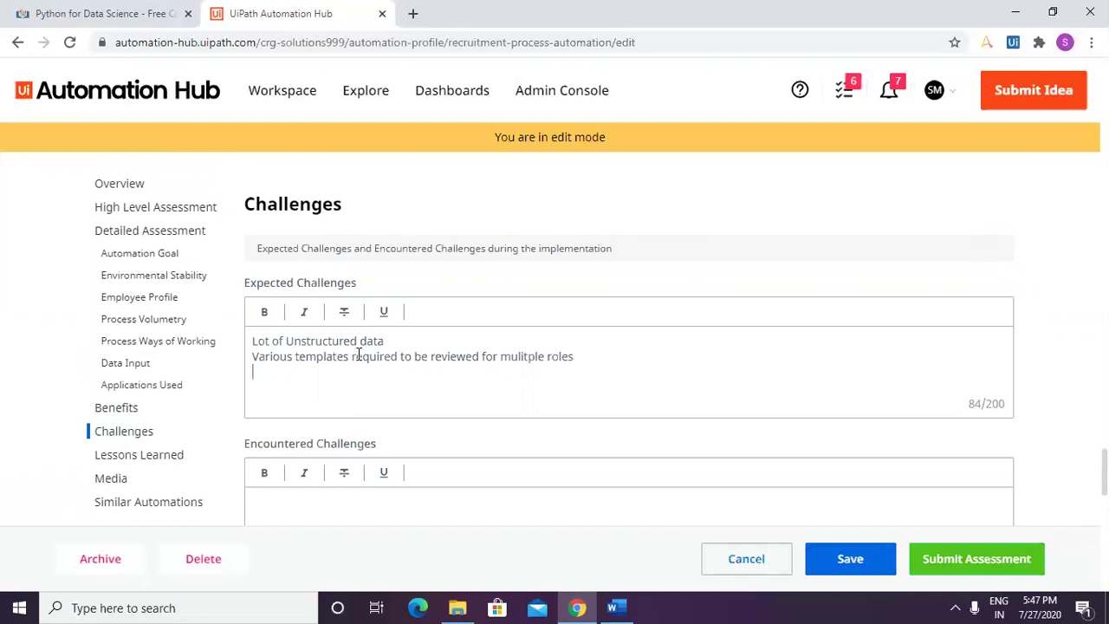
Step: Add "Outlook integration" as the third line of Expected Challenges
{"action": "type", "text": "Outlook integration"}
{"action": "key", "text": "BackSpace"}
{"action": "key", "text": "BackSpace"}
{"action": "type", "text": "ion and"}
{"action": "key", "text": "BackSpace"}
{"action": "key", "text": "BackSpace"}
{"action": "key", "text": "BackSpace"}
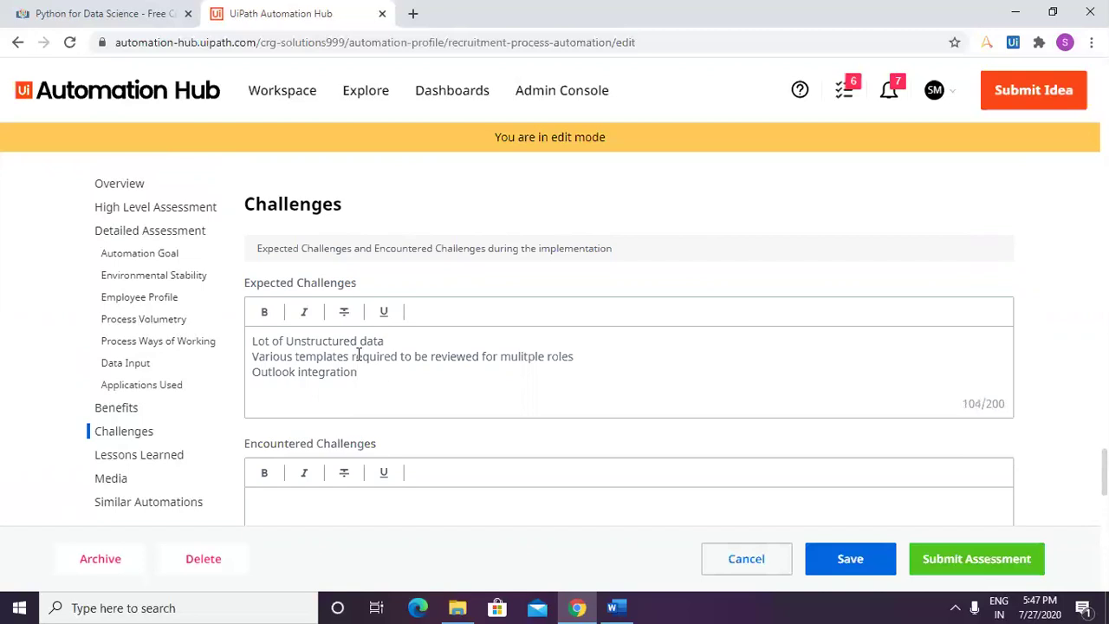
Step: Change the third line of Expected Challenges to read "Outlook and HR Web integration"
{"action": "left_click", "coordinate": [297, 372]}
{"action": "type", "text": "and HR Web"}
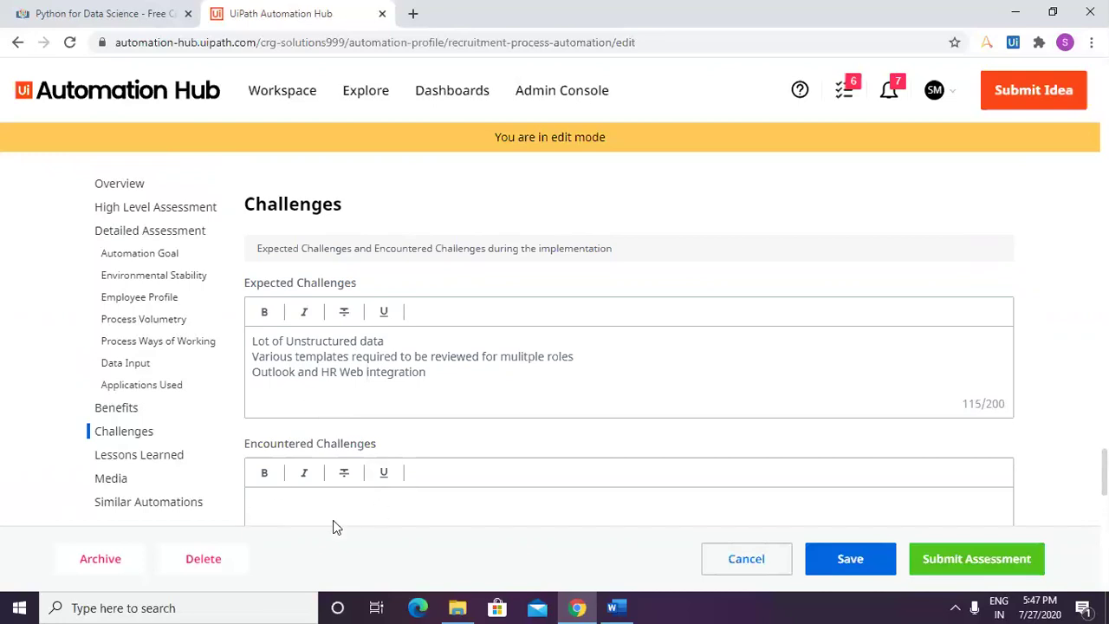
Step: Enter "Data accuracy to be looked at as a prime requirement" as the first line of Encountered Challenges
{"action": "scroll", "coordinate": [308, 511], "scroll_direction": "down", "scroll_amount": 2}
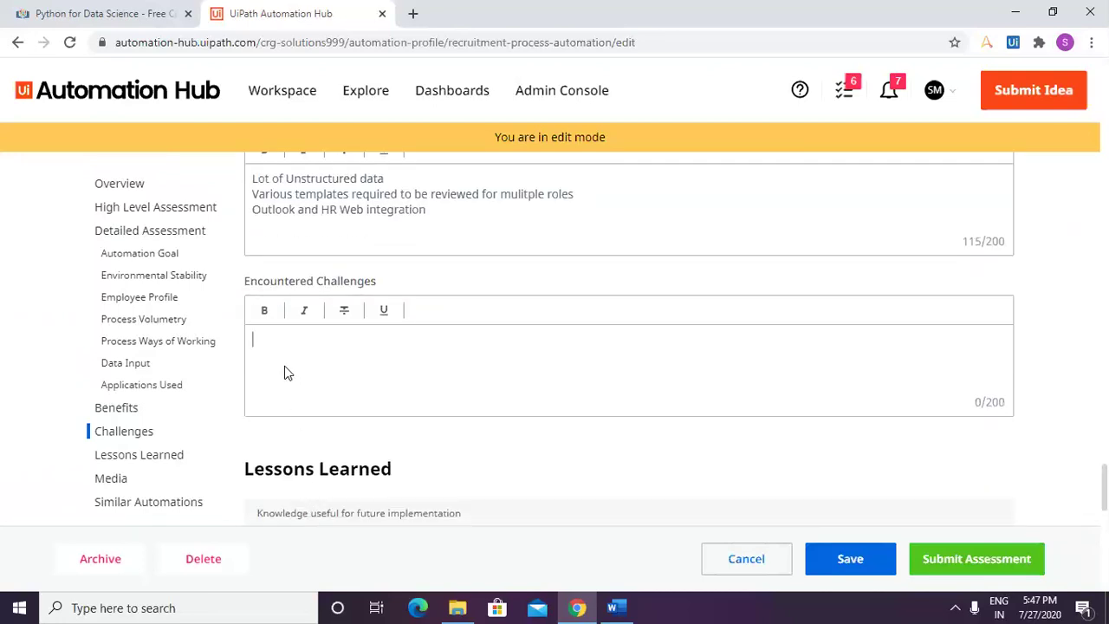
{"action": "type", "text": "racy to be looked at "}
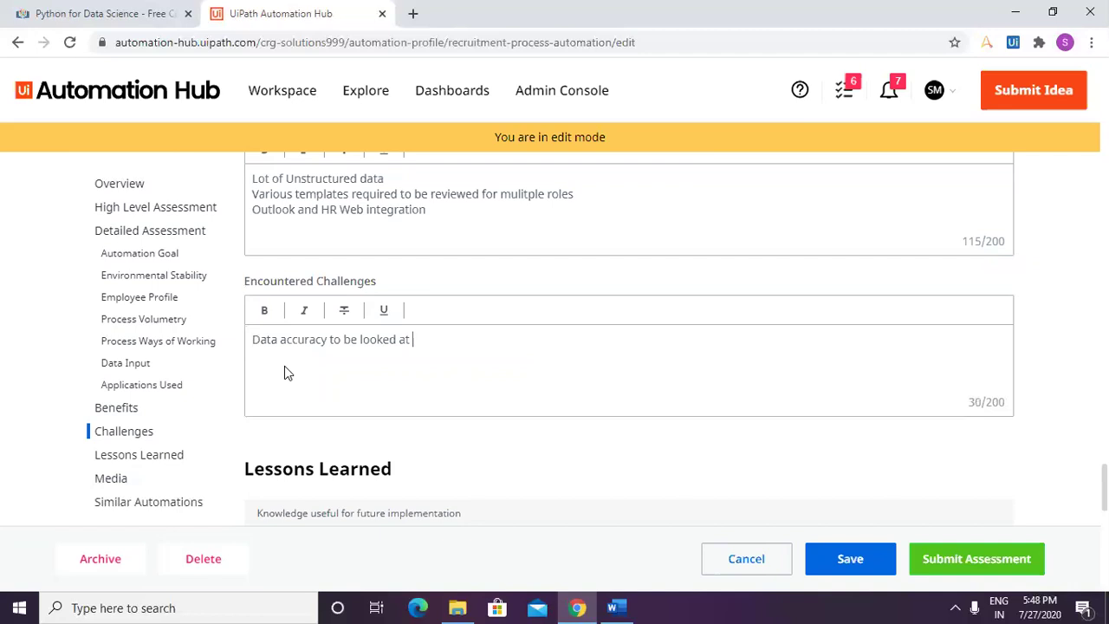
{"action": "type", "text": "ac"}
{"action": "key", "text": "BackSpace"}
{"action": "key", "text": "BackSpace"}
{"action": "type", "text": "as a prime reu"}
{"action": "type", "text": "uirement"}
Step: Add the Encountered Challenges line "Exceptions to be handled with notifications as often they are missed"
{"action": "type", "text": "Exce"}
{"action": "type", "text": "ption"}
{"action": "type", "text": "s to be handles"}
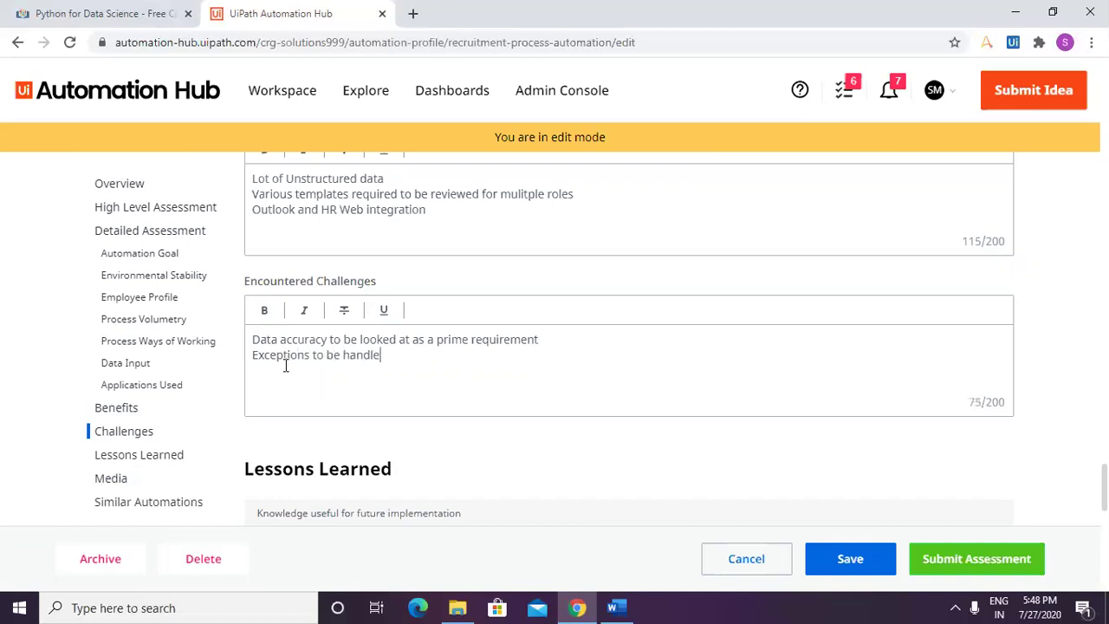
{"action": "key", "text": "BackSpace"}
{"action": "key", "text": "BackSpace"}
{"action": "type", "text": "d woth"}
{"action": "key", "text": "BackSpace"}
{"action": "key", "text": "BackSpace"}
{"action": "key", "text": "BackSpace"}
{"action": "type", "text": "ith a"}
{"action": "key", "text": "BackSpace"}
{"action": "type", "text": "notifoca"}
{"action": "key", "text": "BackSpace"}
{"action": "key", "text": "BackSpace"}
{"action": "key", "text": "BackSpace"}
{"action": "type", "text": "ications a"}
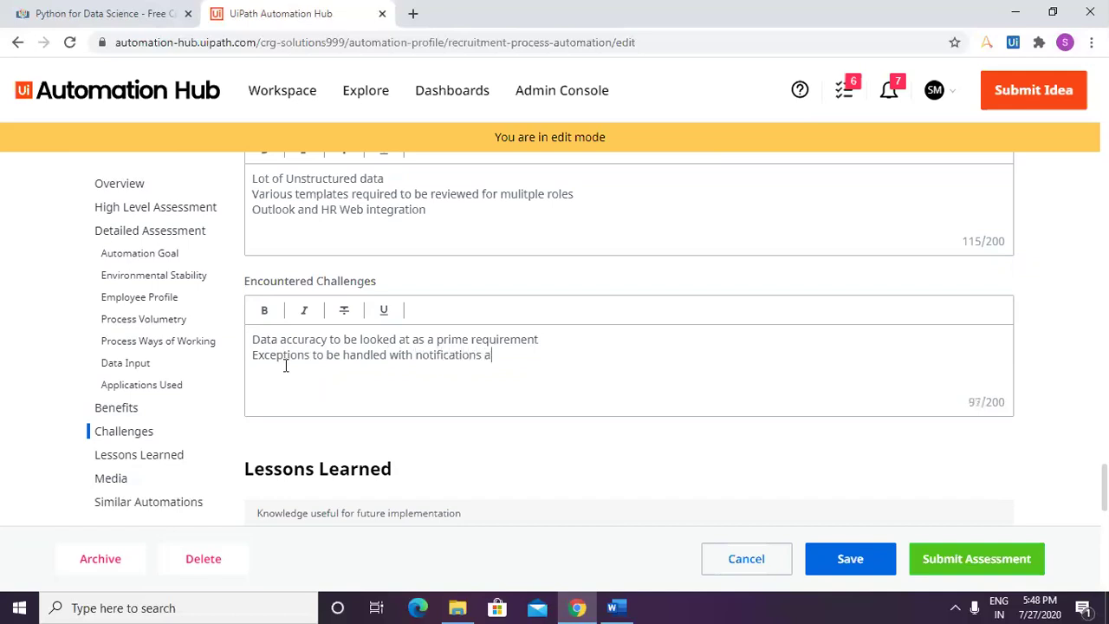
{"action": "type", "text": "s often they are missed"}
{"action": "key", "text": "Return"}
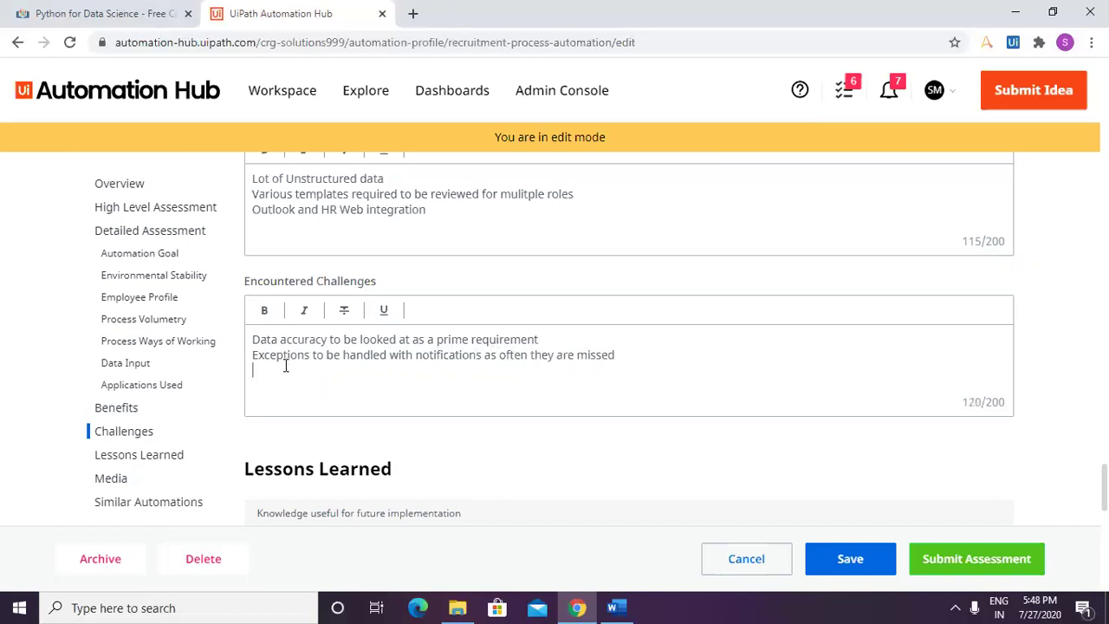
Step: Add "Varied inputs from the operations team" as the third line of Encountered Challenges
{"action": "type", "text": "I"}
{"action": "type", "text": "E"}
{"action": "key", "text": "BackSpace"}
{"action": "type", "text": "E"}
{"action": "key", "text": "BackSpace"}
{"action": "type", "text": "E"}
{"action": "key", "text": "BackSpace"}
{"action": "type", "text": "Varied"}
{"action": "type", "text": " inpu"}
{"action": "key", "text": "BackSpace"}
{"action": "type", "text": "uts from the opea"}
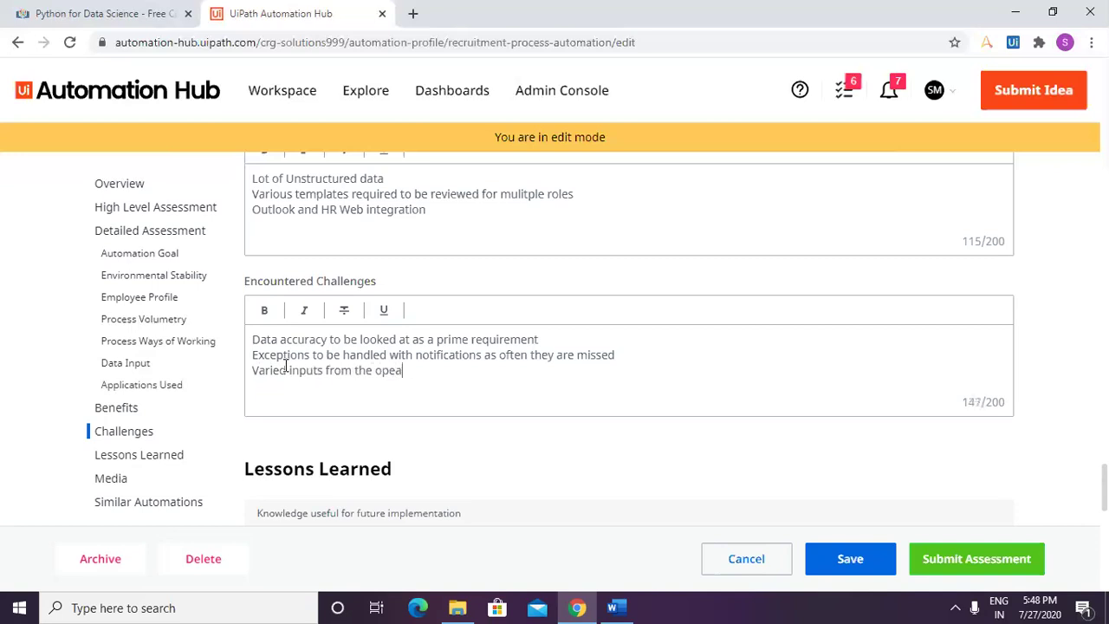
{"action": "key", "text": "BackSpace"}
{"action": "type", "text": "rations teamCo"}
{"action": "key", "text": "BackSpace"}
{"action": "key", "text": "BackSpace"}
Step: Add the Encountered Challenges line "Standard communication practice for recruits" and remove the word "team" from the line above it
{"action": "type", "text": "Satnd"}
{"action": "key", "text": "BackSpace"}
{"action": "key", "text": "BackSpace"}
{"action": "key", "text": "BackSpace"}
{"action": "key", "text": "BackSpace"}
{"action": "type", "text": "tanda"}
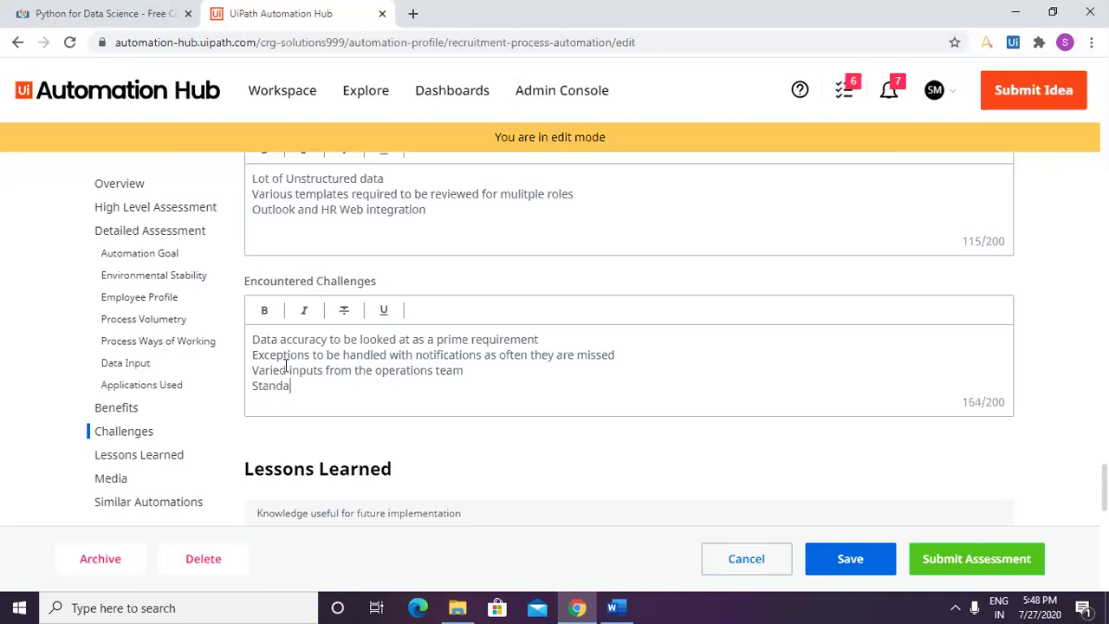
{"action": "type", "text": "rd communicatio"}
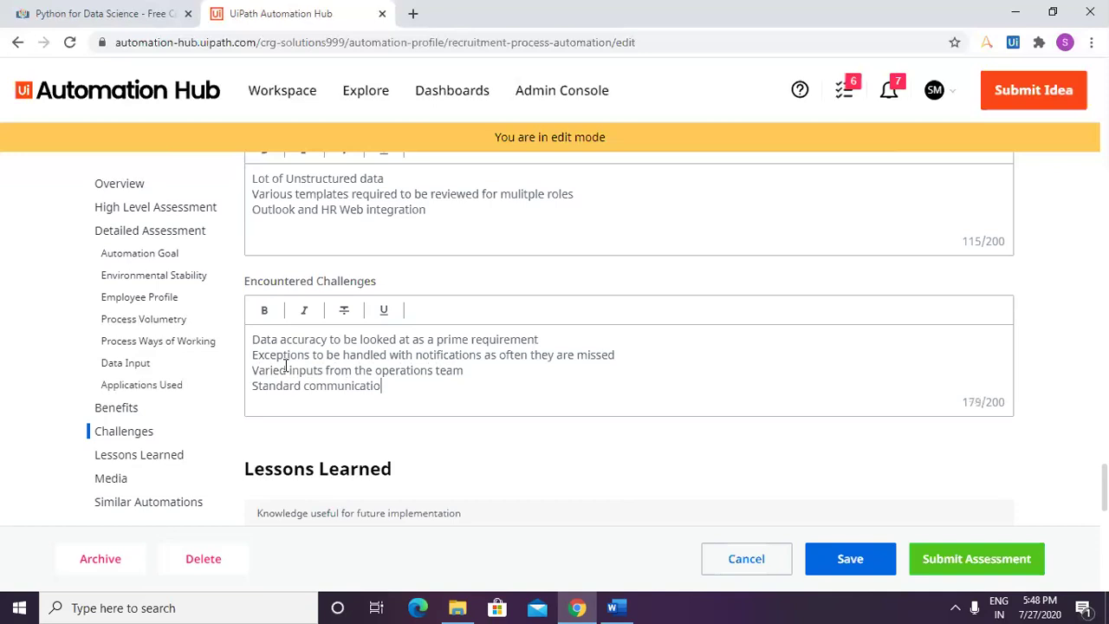
{"action": "type", "text": "n practice to be fil"}
{"action": "key", "text": "BackSpace"}
{"action": "key", "text": "BackSpace"}
{"action": "type", "text": "oll"}
{"action": "key", "text": "BackSpace"}
{"action": "key", "text": "BackSpace"}
{"action": "key", "text": "BackSpace"}
{"action": "key", "text": "BackSpace"}
{"action": "key", "text": "BackSpace"}
{"action": "key", "text": "BackSpace"}
{"action": "key", "text": "BackSpace"}
{"action": "key", "text": "BackSpace"}
{"action": "key", "text": "BackSpace"}
{"action": "key", "text": "BackSpace"}
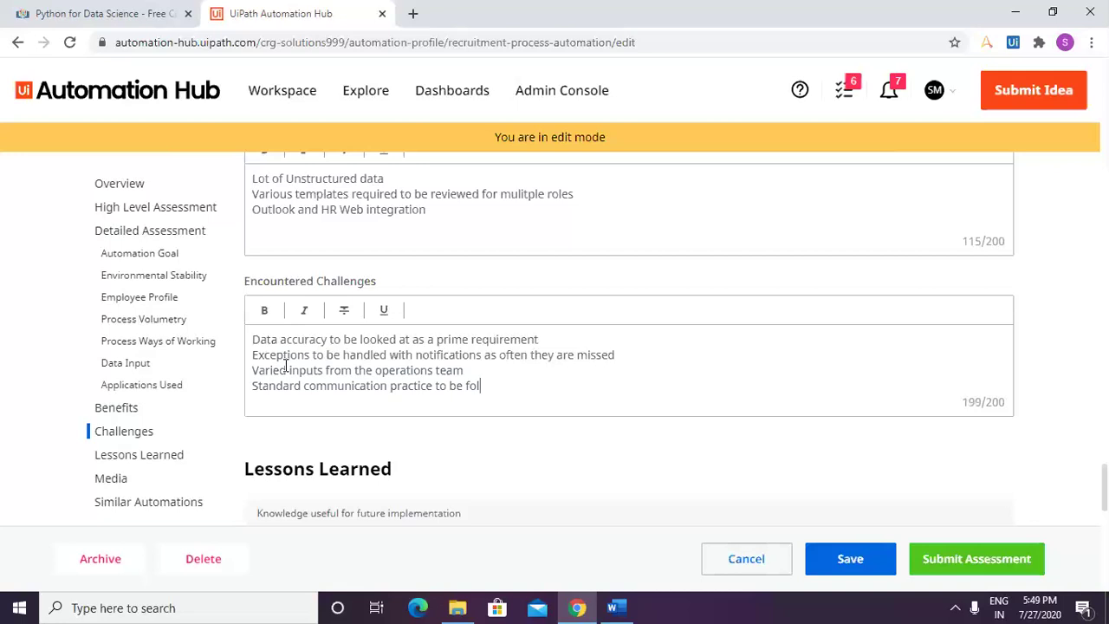
{"action": "type", "text": "for recrui"}
{"action": "double_click", "coordinate": [440, 371]}
{"action": "key", "text": "BackSpace"}
{"action": "type", "text": "ts"}
Step: Enter "Web Login credentials expiry after 30 days and needs OTP" as the first line of Lessons Learned
{"action": "scroll", "coordinate": [656, 507], "scroll_direction": "down", "scroll_amount": 4}
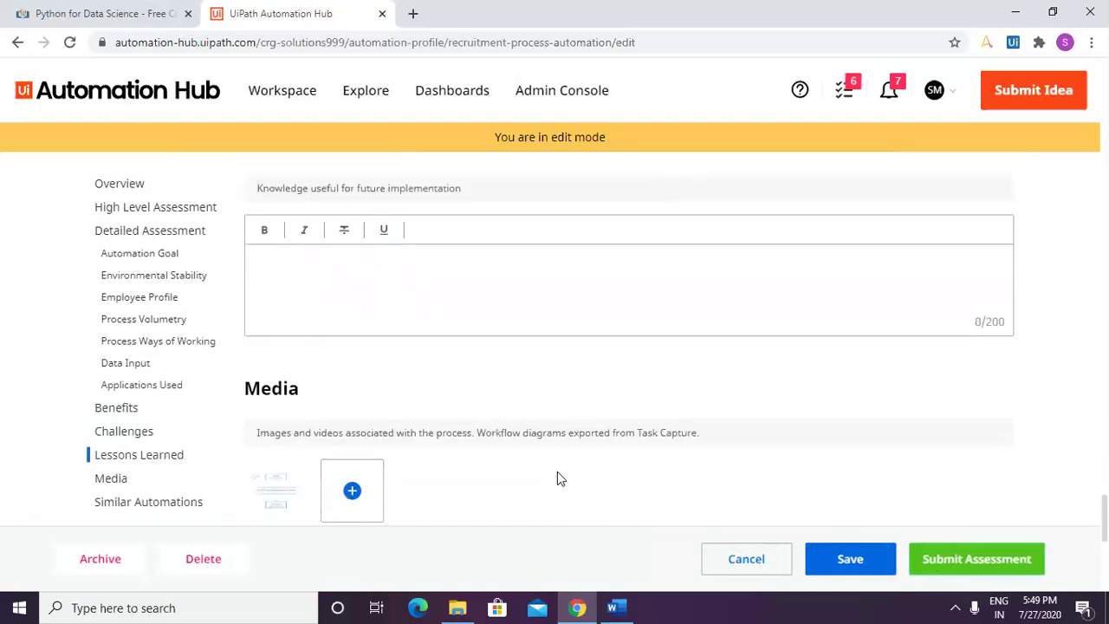
{"action": "scroll", "coordinate": [557, 475], "scroll_direction": "up", "scroll_amount": 2}
{"action": "left_click", "coordinate": [314, 443]}
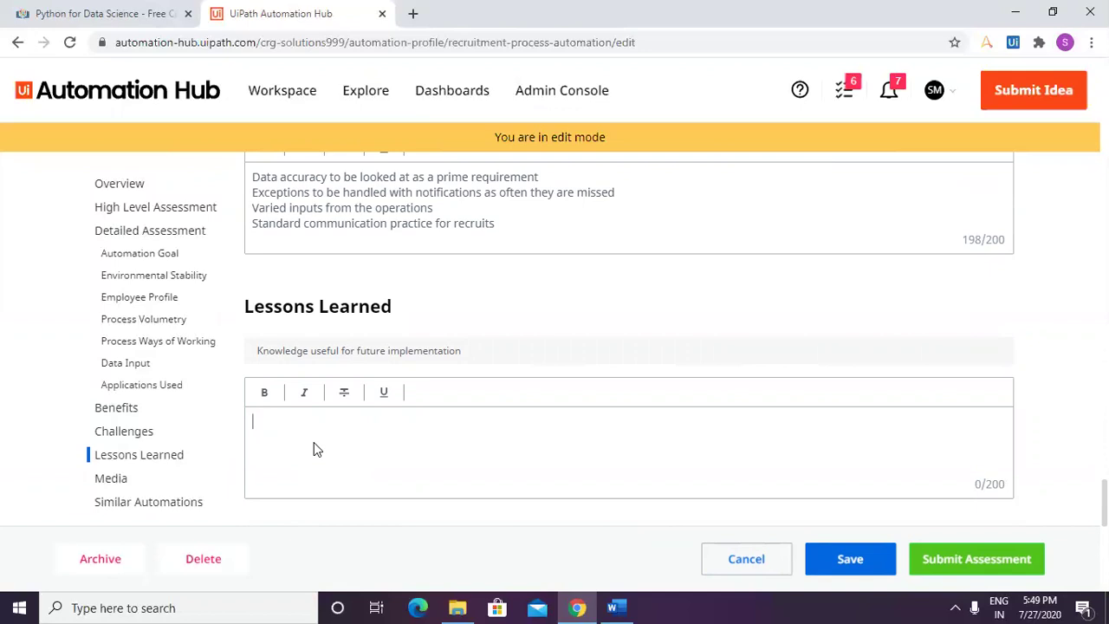
{"action": "type", "text": "Web Login credentil"}
{"action": "key", "text": "BackSpace"}
{"action": "type", "text": "als expe"}
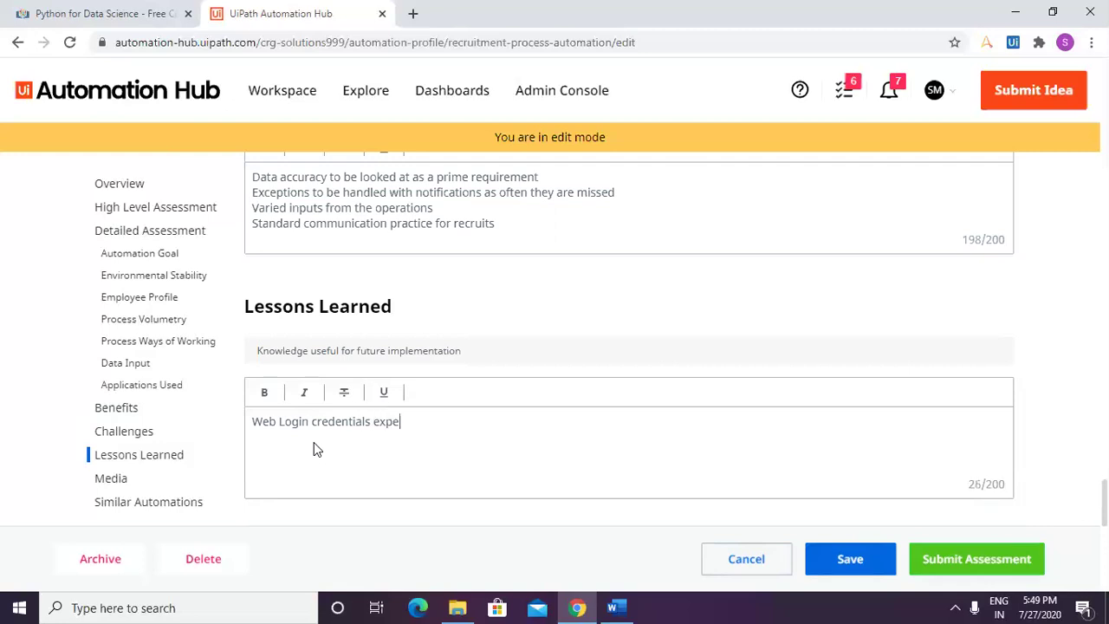
{"action": "key", "text": "BackSpace"}
{"action": "type", "text": "ire"}
{"action": "key", "text": "BackSpace"}
{"action": "type", "text": "y after 30 days and needs OTP"}
{"action": "key", "text": "Return"}
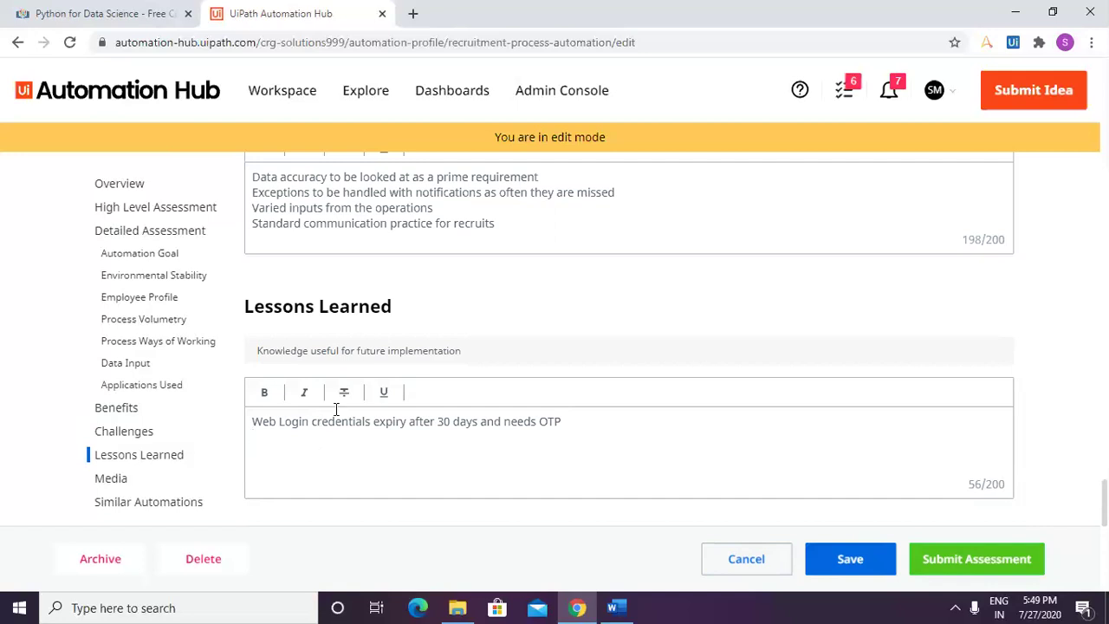
{"action": "type", "text": "F"}
{"action": "key", "text": "BackSpace"}
{"action": "type", "text": "Data I"}
{"action": "key", "text": "BackSpace"}
{"action": "key", "text": "BackSpace"}
{"action": "key", "text": "BackSpace"}
{"action": "key", "text": "BackSpace"}
{"action": "key", "text": "BackSpace"}
{"action": "key", "text": "BackSpace"}
{"action": "key", "text": "BackSpace"}
{"action": "type", "text": "Fuzzy"}
{"action": "key", "text": "BackSpace"}
{"action": "key", "text": "BackSpace"}
{"action": "key", "text": "BackSpace"}
{"action": "key", "text": "BackSpace"}
{"action": "key", "text": "BackSpace"}
{"action": "key", "text": "BackSpace"}
Step: Add the Lessons Learned line "Fuzzy logic if observed , needs to be reviewed by the process owner"
{"action": "key", "text": "Return"}
{"action": "type", "text": "Fuzzy Logic if obs"}
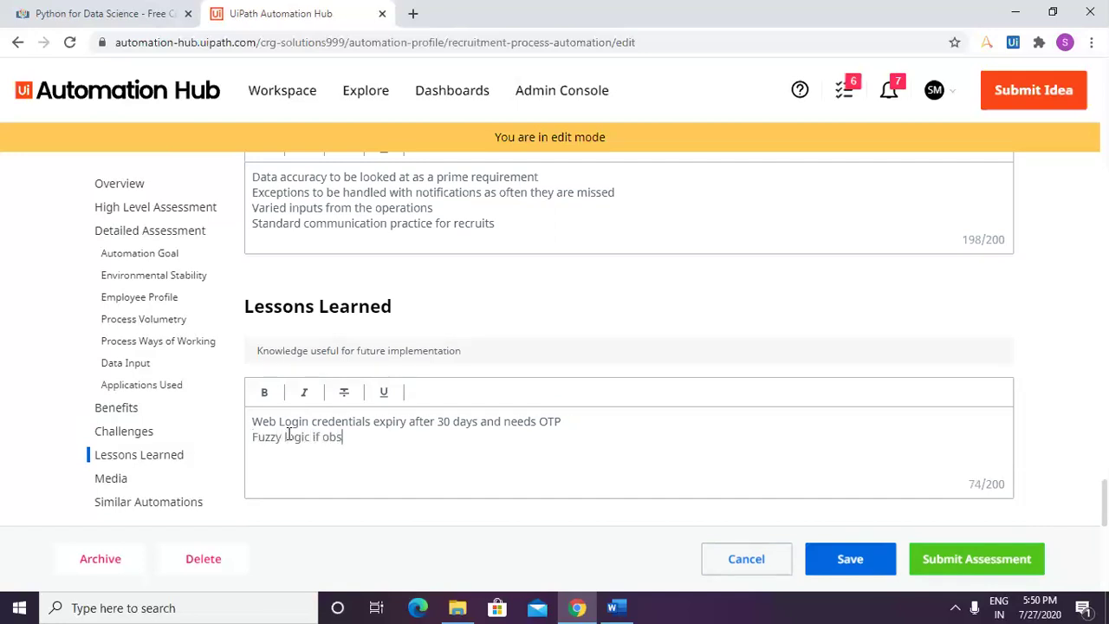
{"action": "type", "text": "erved , needs to be re"}
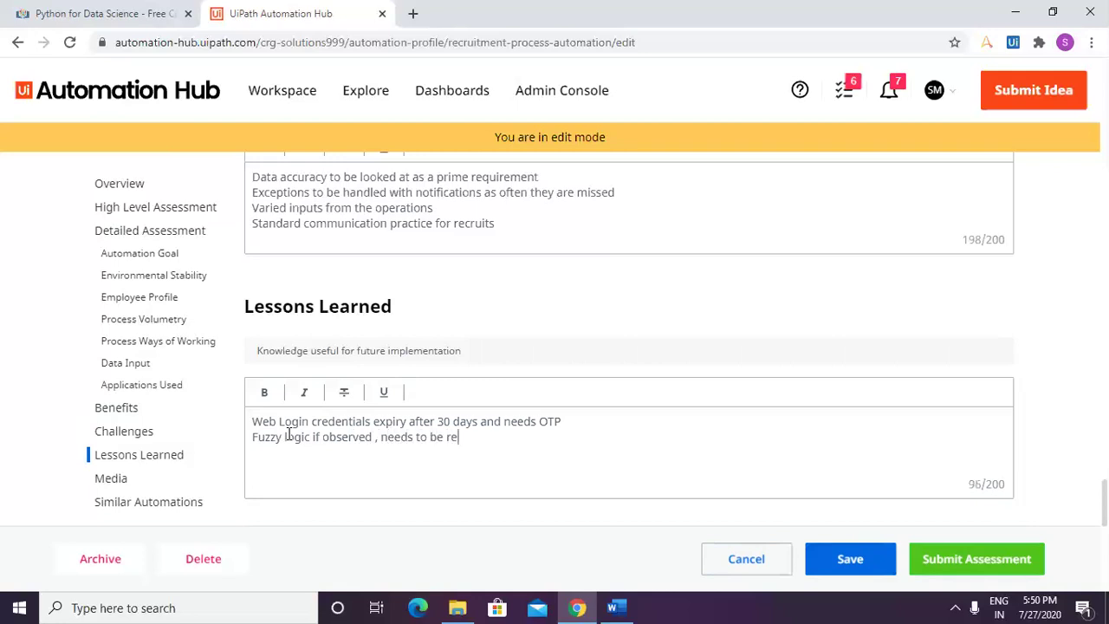
{"action": "type", "text": "viewed by the process ower"}
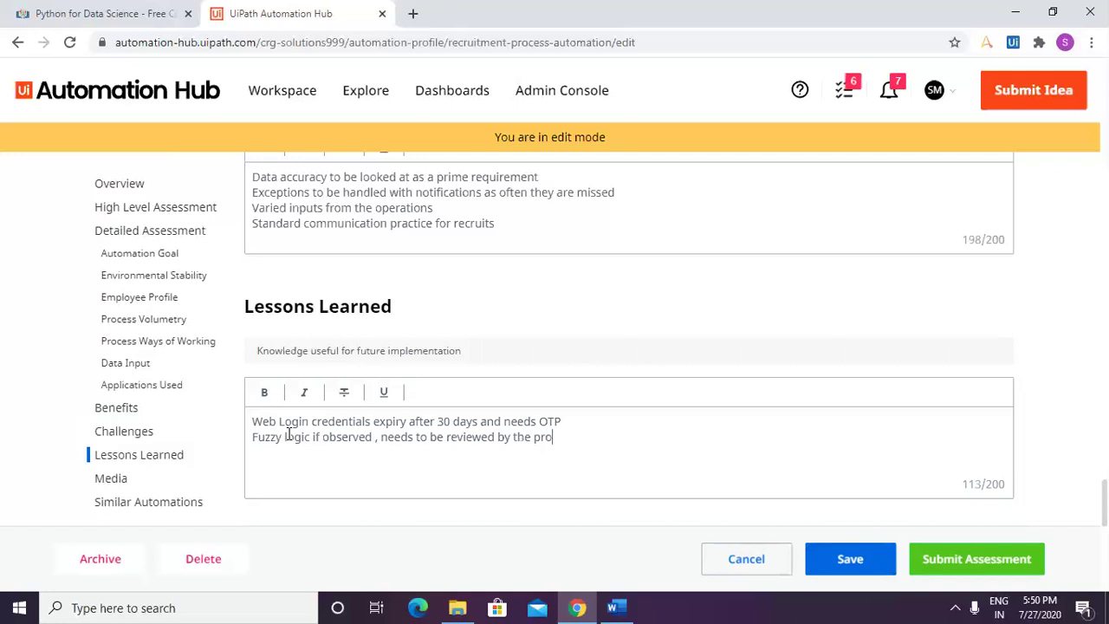
{"action": "key", "text": "BackSpace"}
{"action": "key", "text": "BackSpace"}
{"action": "type", "text": "er"}
{"action": "key", "text": "BackSpace"}
{"action": "key", "text": "BackSpace"}
{"action": "type", "text": "ner"}
{"action": "key", "text": "Return"}
Step: Add the Lessons Learned line "PDF's to be considered , if recieved in other formats, convert them to PDFs"
{"action": "type", "text": "Doc"}
{"action": "key", "text": "BackSpace"}
{"action": "key", "text": "BackSpace"}
{"action": "key", "text": "BackSpace"}
{"action": "type", "text": "PDF's "}
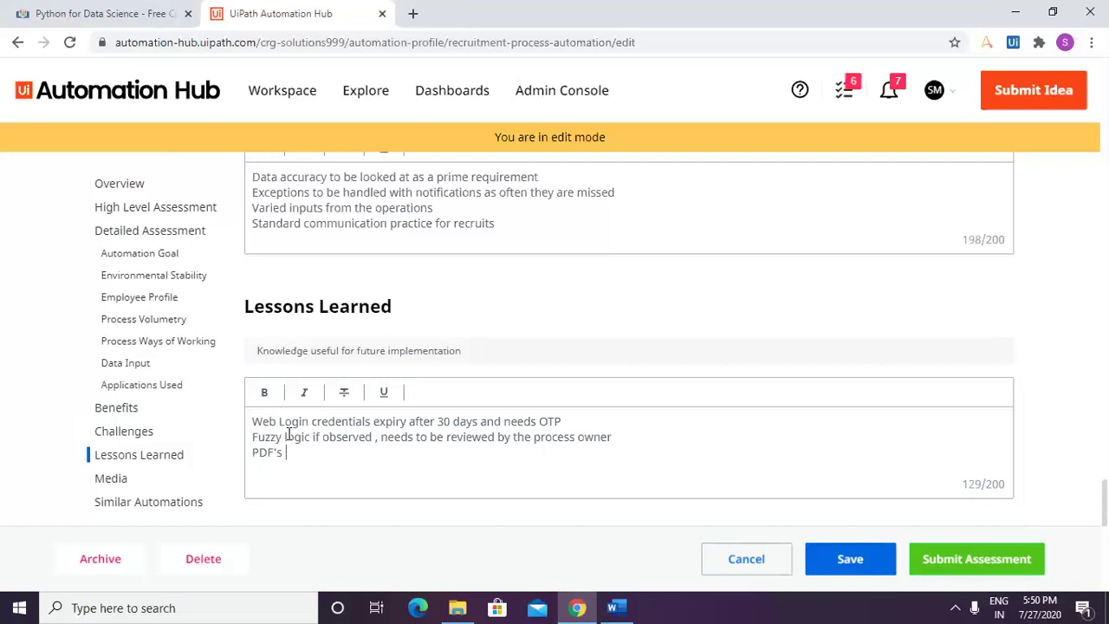
{"action": "type", "text": "to be considered , if not re"}
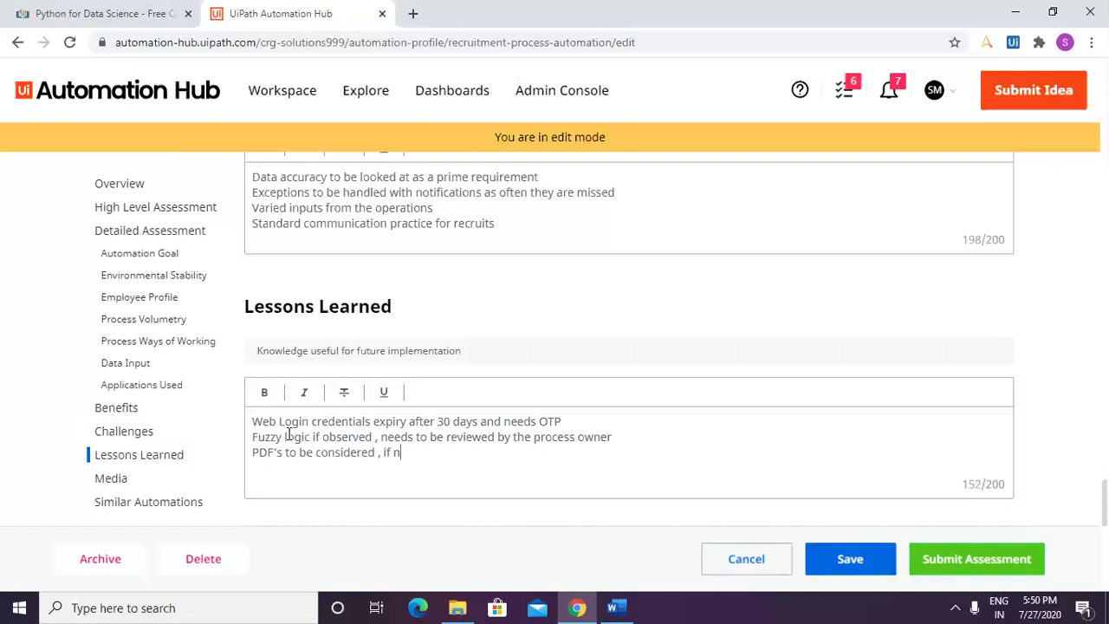
{"action": "key", "text": "BackSpace"}
{"action": "key", "text": "BackSpace"}
{"action": "key", "text": "BackSpace"}
{"action": "key", "text": "BackSpace"}
{"action": "key", "text": "BackSpace"}
{"action": "type", "text": "recieved in other pf"}
{"action": "key", "text": "BackSpace"}
{"action": "key", "text": "BackSpace"}
{"action": "type", "text": "formts"}
{"action": "key", "text": "BackSpace"}
{"action": "key", "text": "BackSpace"}
{"action": "key", "text": "BackSpace"}
{"action": "type", "text": "ats, convert them to PDFS"}
{"action": "key", "text": "BackSpace"}
{"action": "type", "text": "s"}
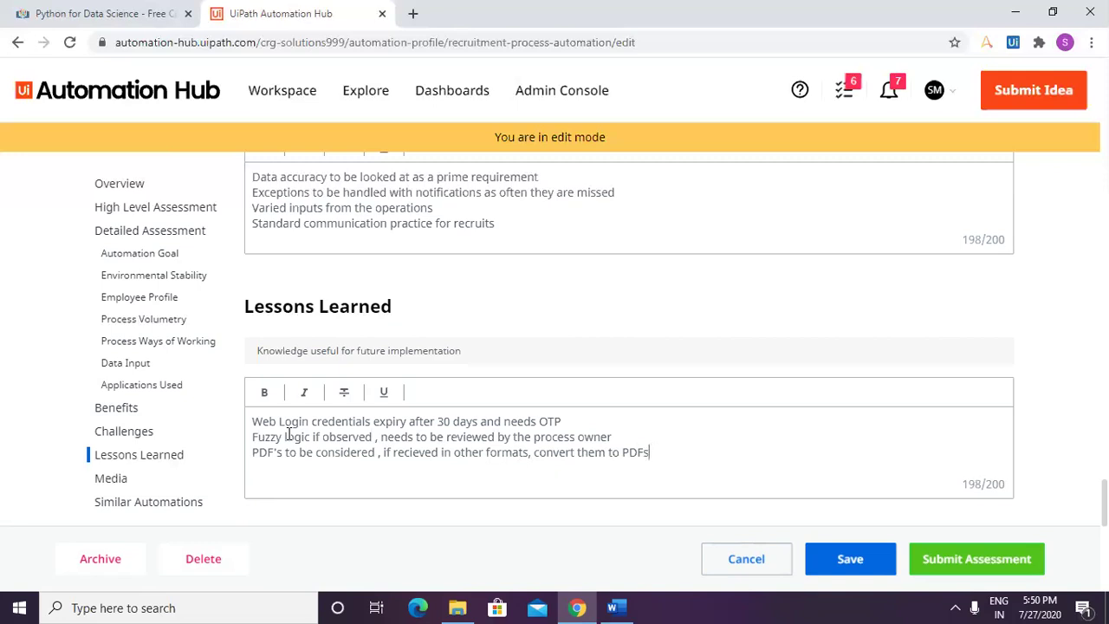
Step: Submit the completed Recruitment_Process_Automation assessment for further review and confirm the submission
{"action": "scroll", "coordinate": [728, 459], "scroll_direction": "down", "scroll_amount": 3}
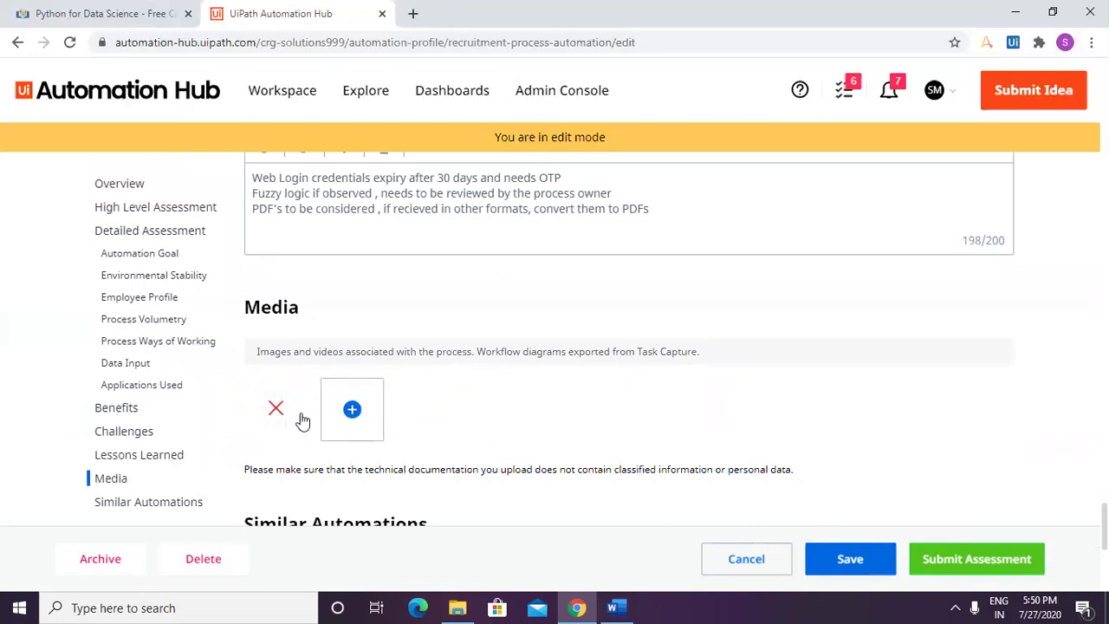
{"action": "scroll", "coordinate": [498, 417], "scroll_direction": "down", "scroll_amount": 3}
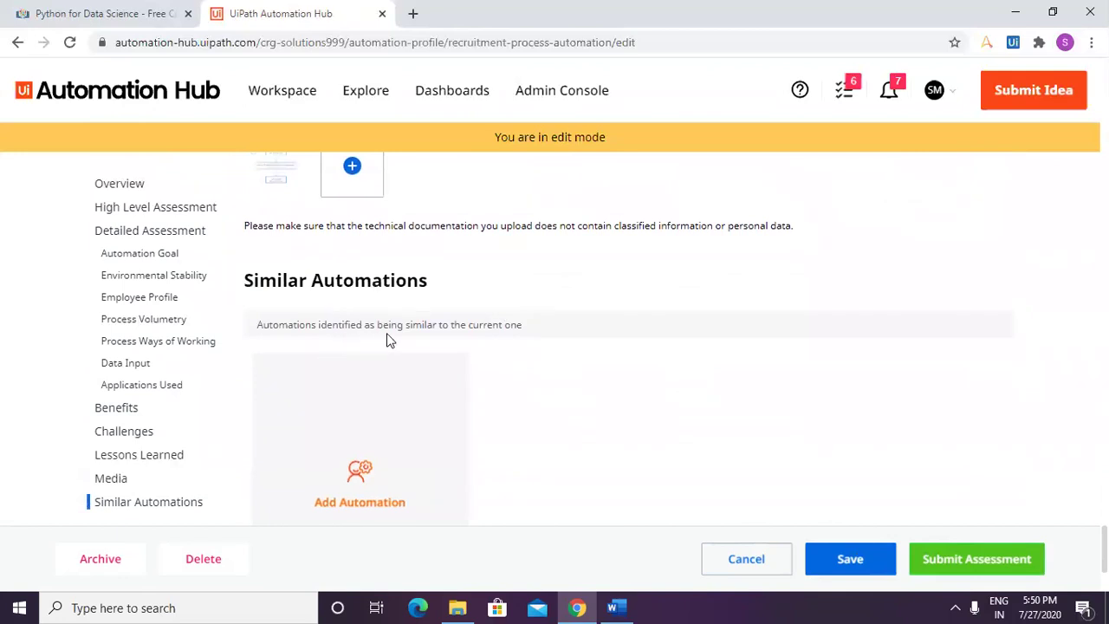
{"action": "scroll", "coordinate": [476, 423], "scroll_direction": "down", "scroll_amount": 1}
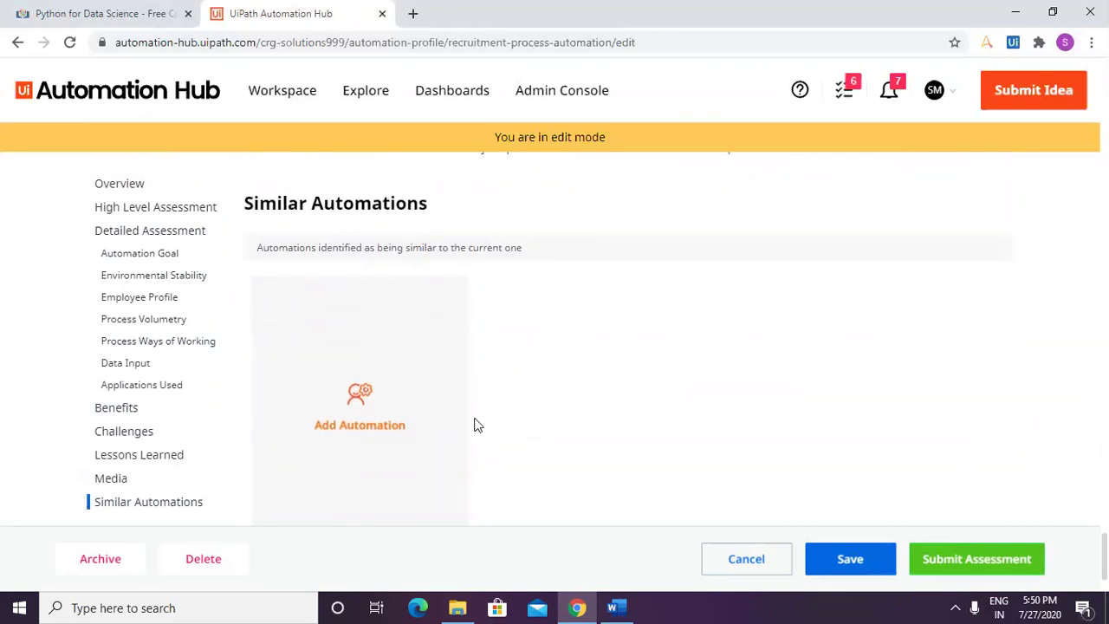
{"action": "scroll", "coordinate": [359, 314], "scroll_direction": "down", "scroll_amount": 1}
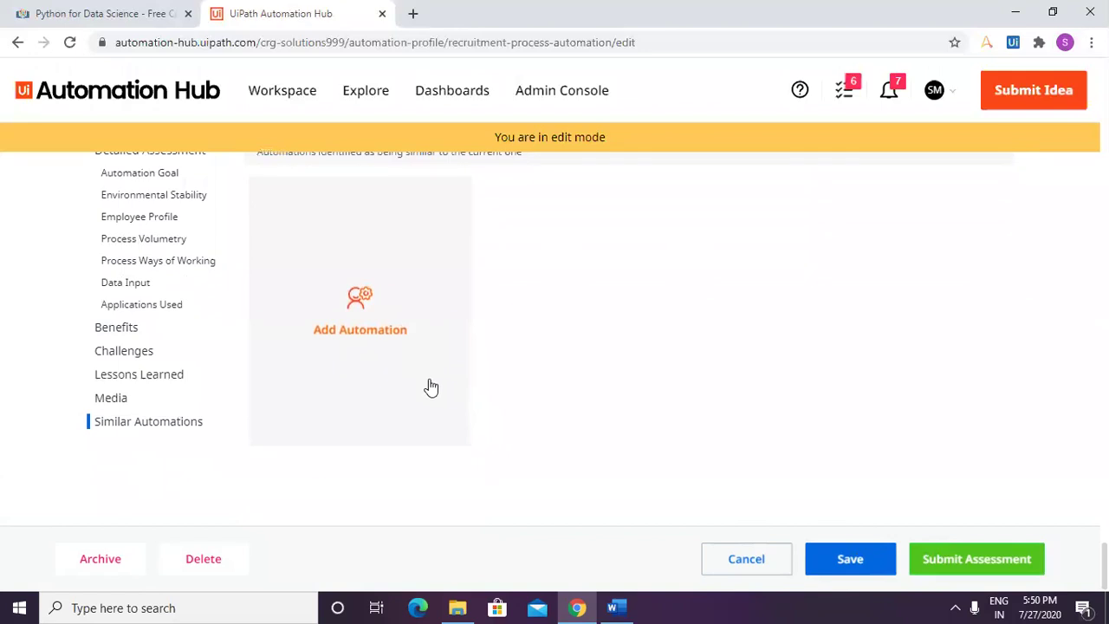
{"action": "left_click", "coordinate": [977, 571]}
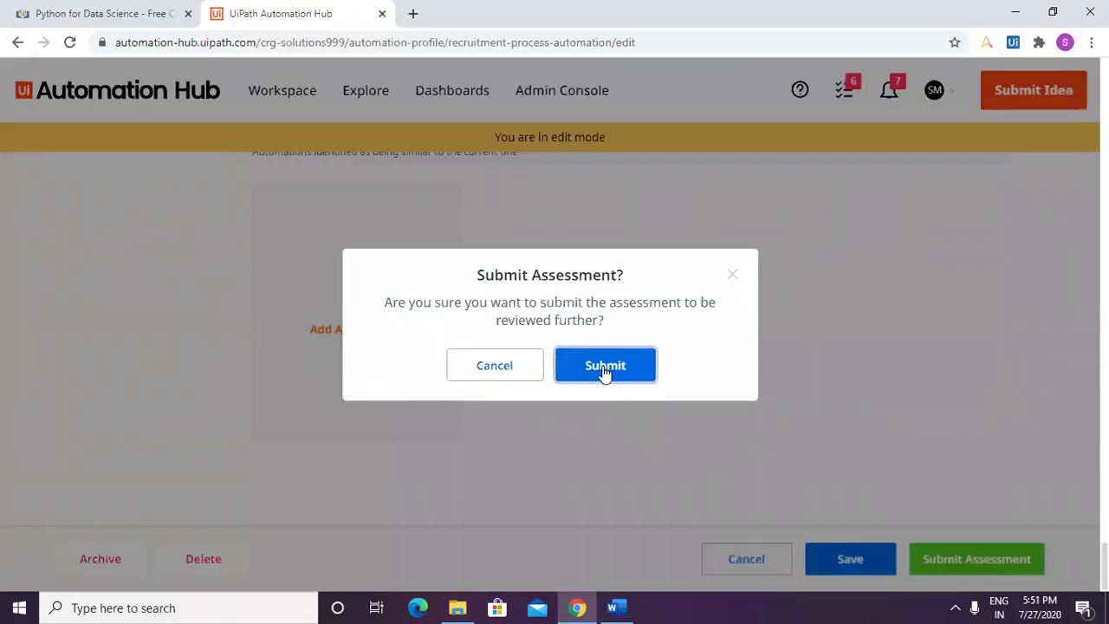
{"action": "left_click", "coordinate": [605, 367]}
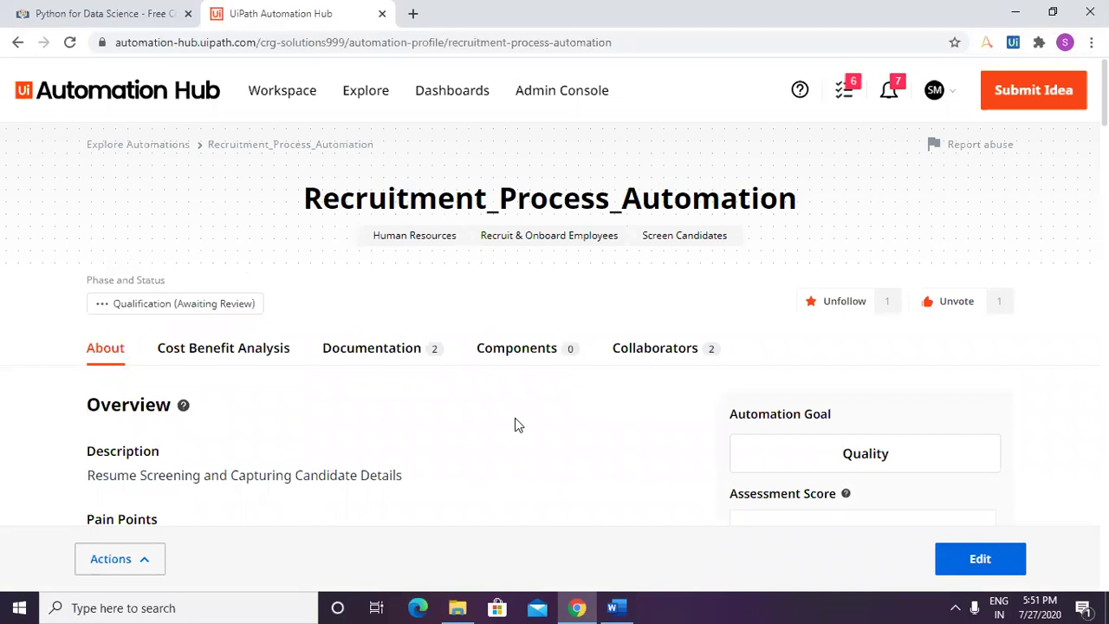
Step: Review the submitted idea's profile, from the overview and assessment scores through the detailed assessment, benefits, lessons learned and media
{"action": "scroll", "coordinate": [658, 388], "scroll_direction": "down", "scroll_amount": 4}
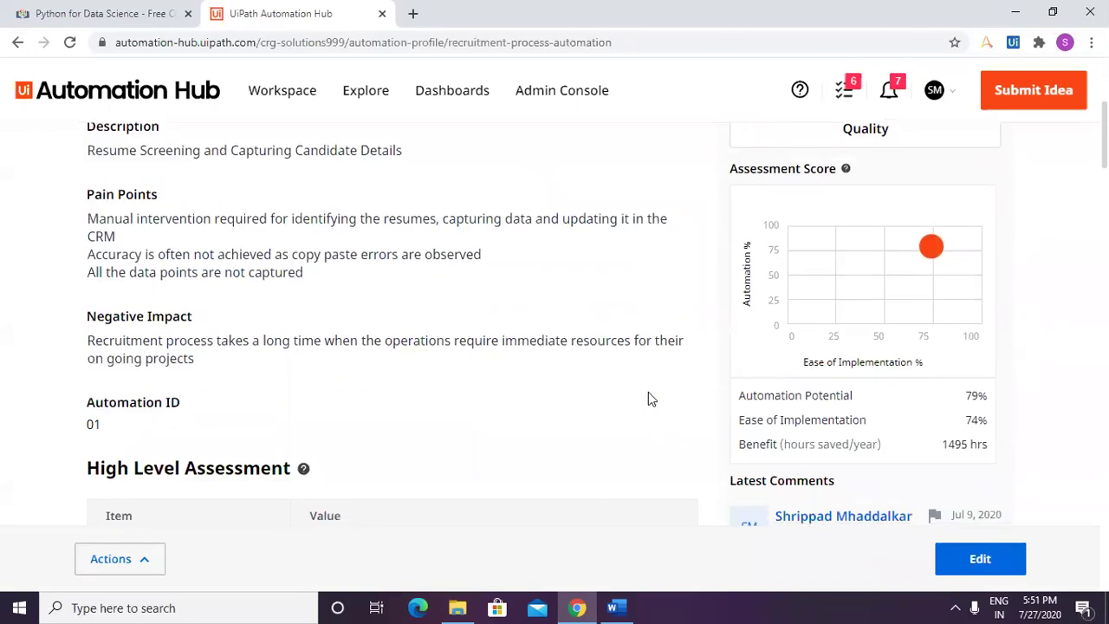
{"action": "scroll", "coordinate": [650, 400], "scroll_direction": "down", "scroll_amount": 1}
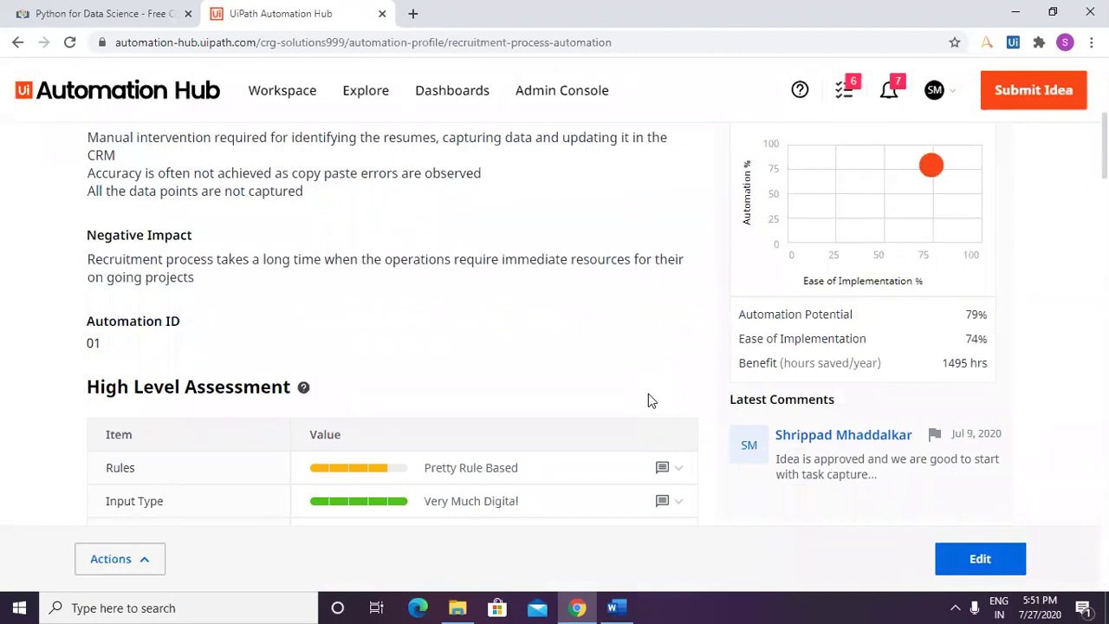
{"action": "left_click_drag", "start_coordinate": [740, 312], "coordinate": [993, 367]}
{"action": "left_click", "coordinate": [992, 375]}
{"action": "scroll", "coordinate": [606, 387], "scroll_direction": "down", "scroll_amount": 2}
{"action": "scroll", "coordinate": [609, 388], "scroll_direction": "down", "scroll_amount": 6}
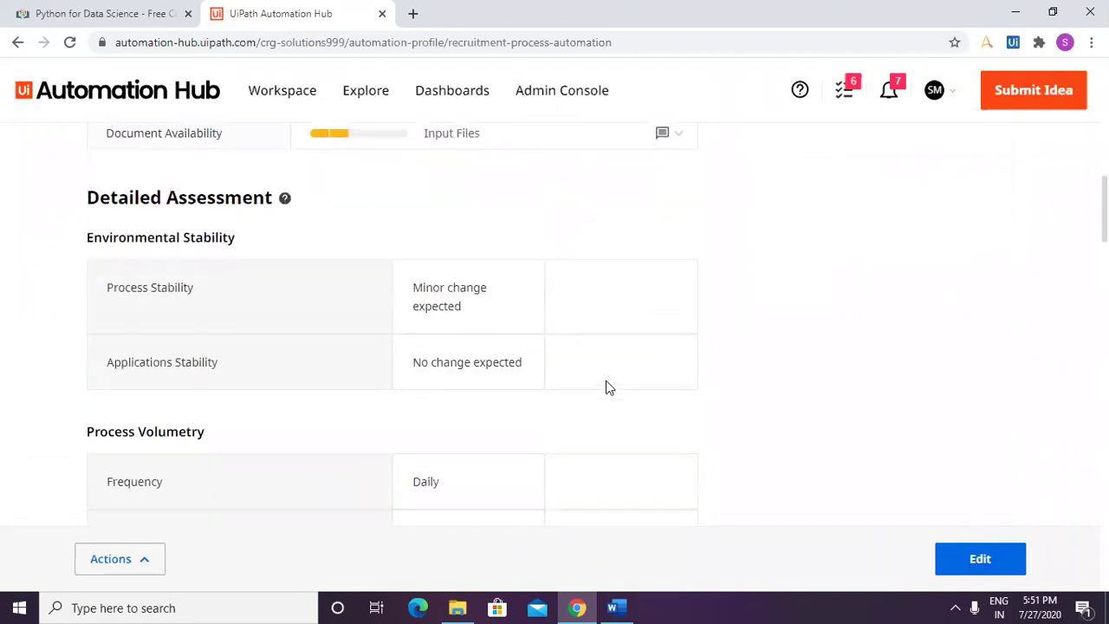
{"action": "scroll", "coordinate": [606, 387], "scroll_direction": "down", "scroll_amount": 5}
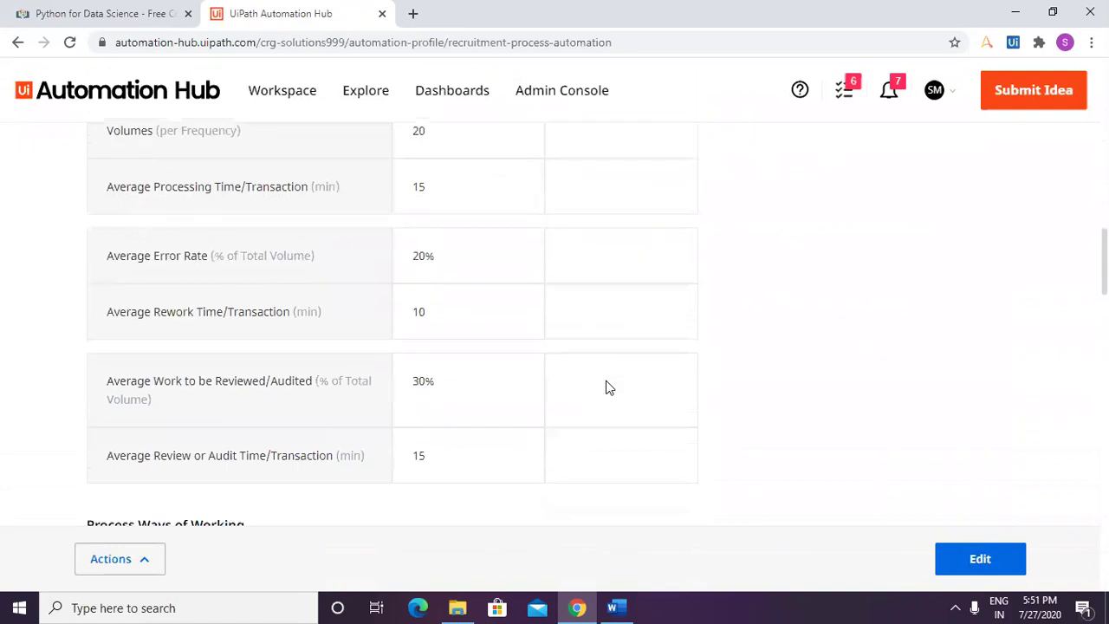
{"action": "scroll", "coordinate": [606, 387], "scroll_direction": "down", "scroll_amount": 7}
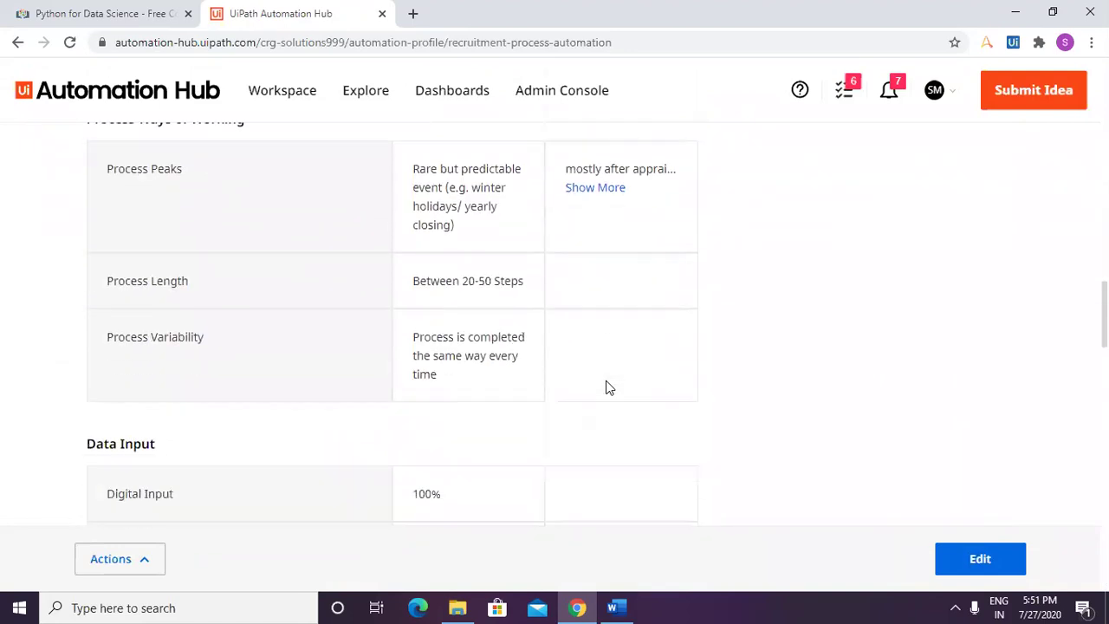
{"action": "scroll", "coordinate": [605, 381], "scroll_direction": "down", "scroll_amount": 8}
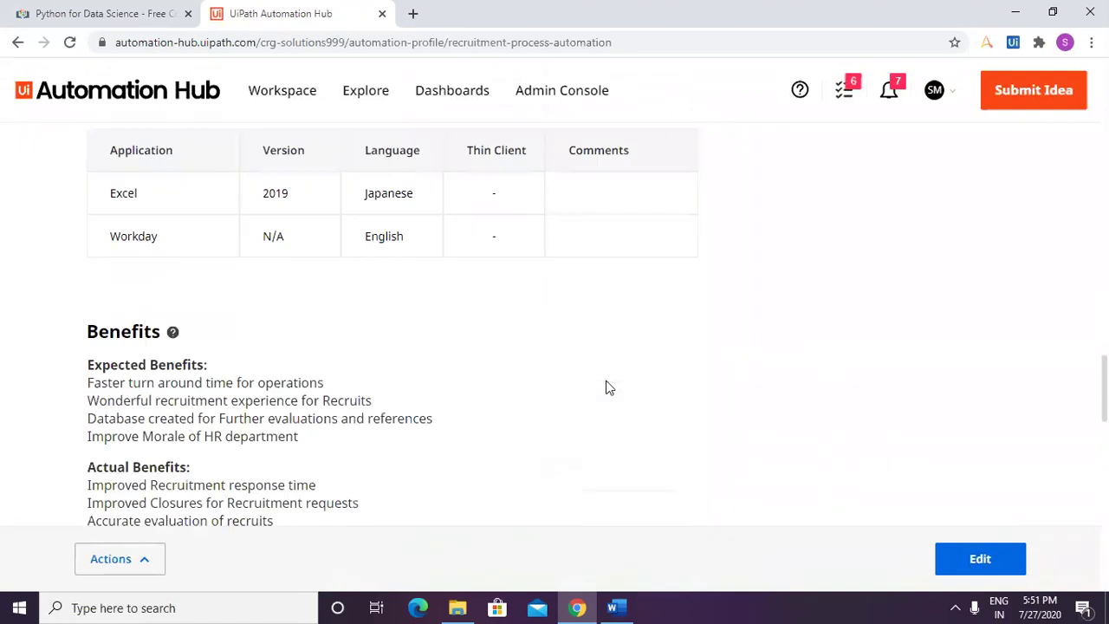
{"action": "scroll", "coordinate": [606, 387], "scroll_direction": "down", "scroll_amount": 10}
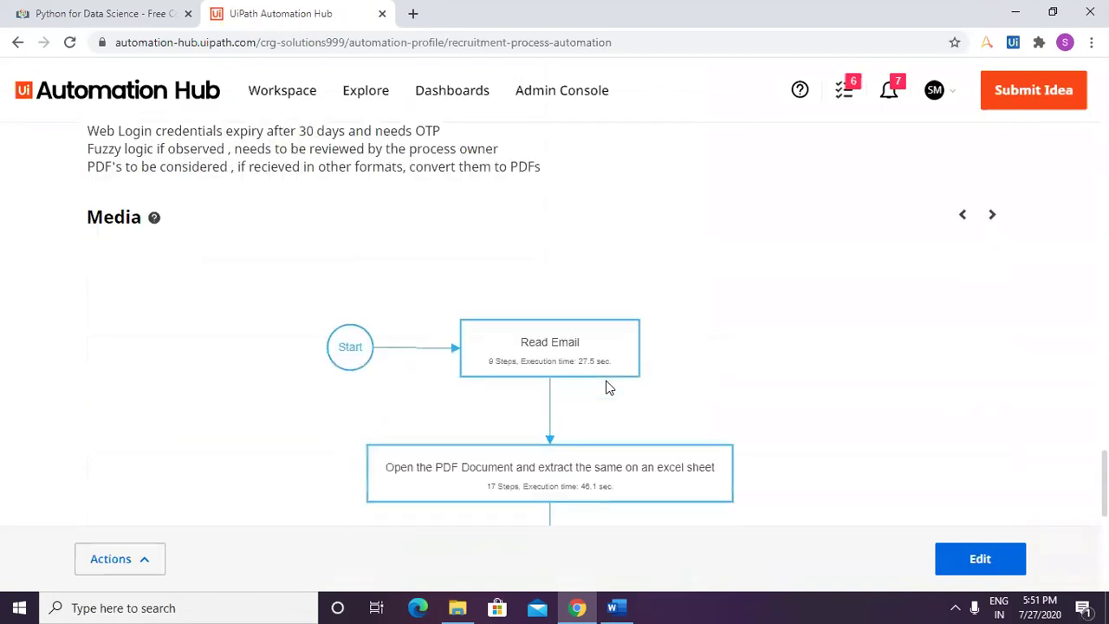